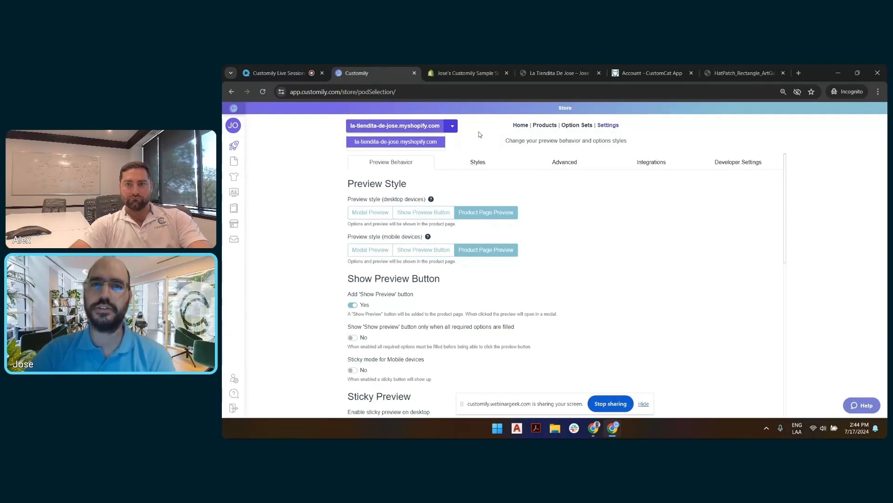
Step: Select the Shopify store, open its integration settings and enable the CustomCat fulfillment integration
left_click(421, 144)
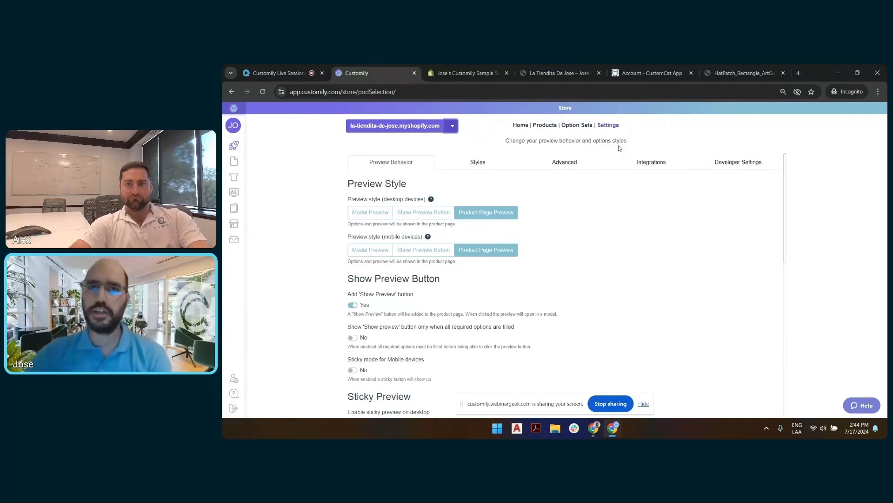
left_click(650, 164)
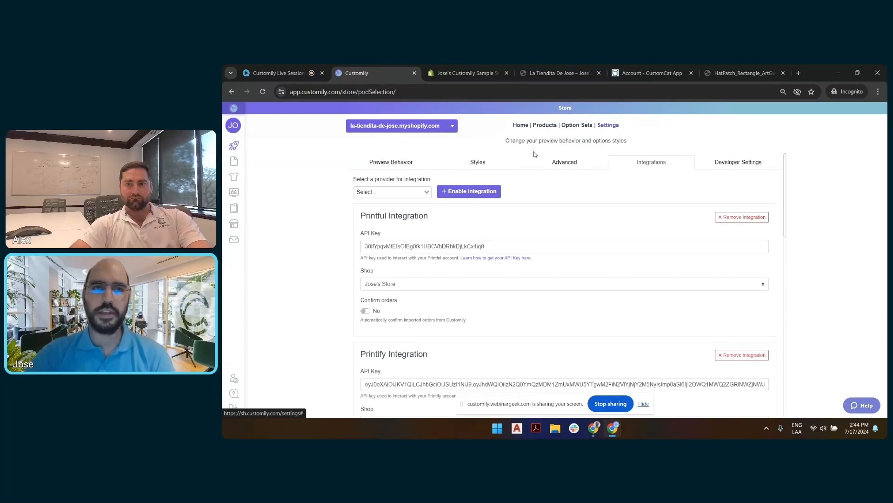
left_click(410, 192)
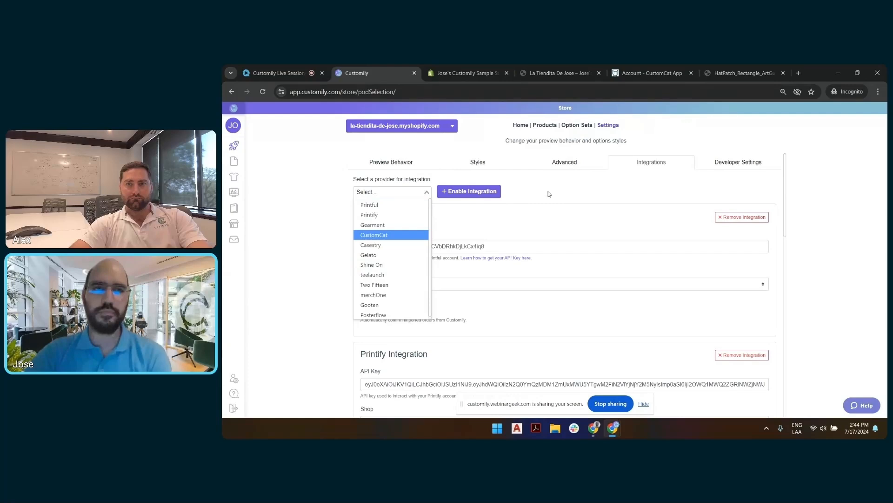
left_click(378, 235)
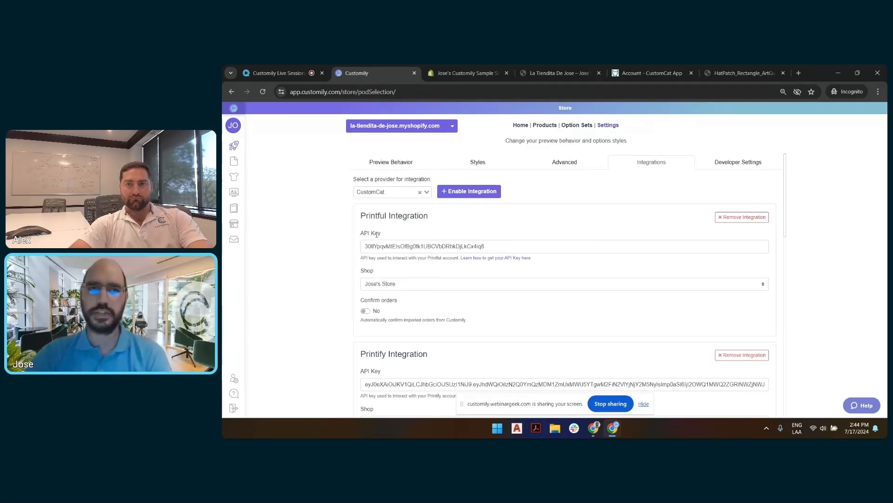
left_click(465, 195)
scroll(545, 193, "down", 8)
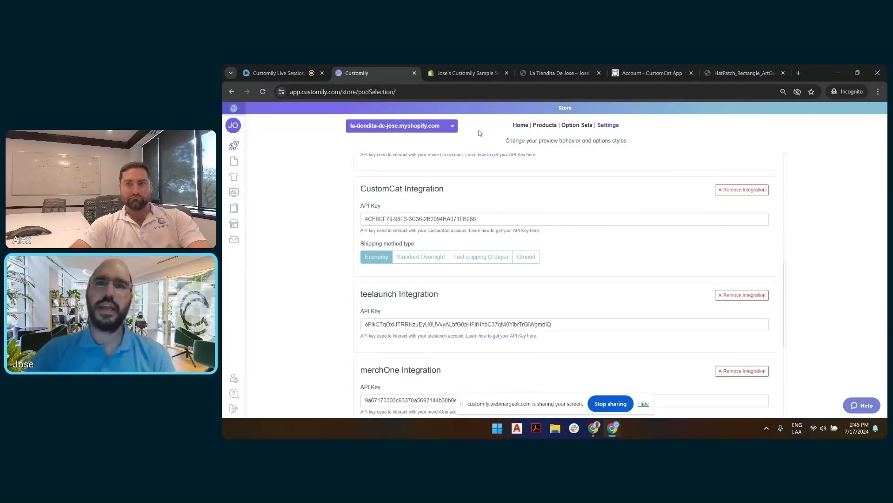
Step: Open the help article on finding POD providers' API keys from the CustomCat integration and find its CustomCat API key section
left_click(669, 67)
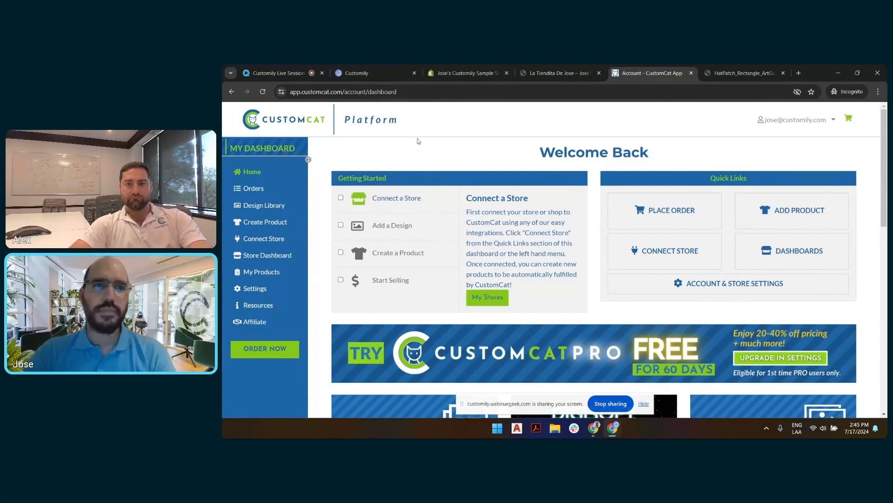
left_click(380, 72)
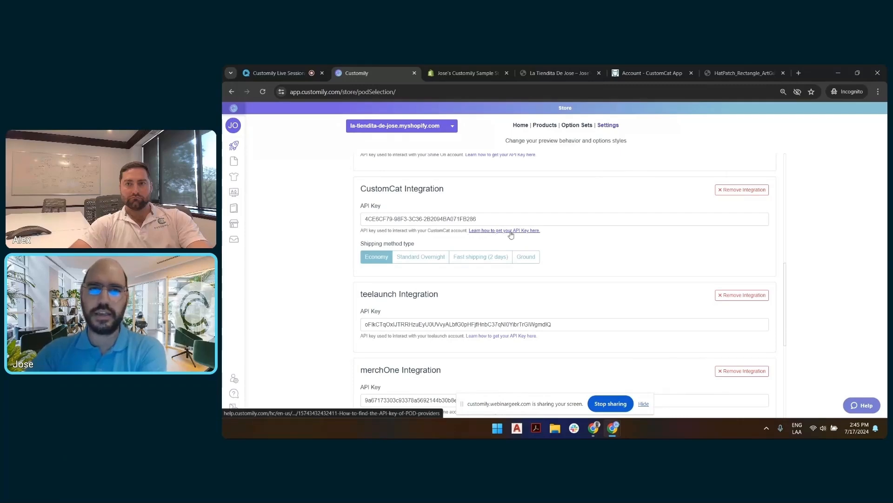
left_click(526, 231)
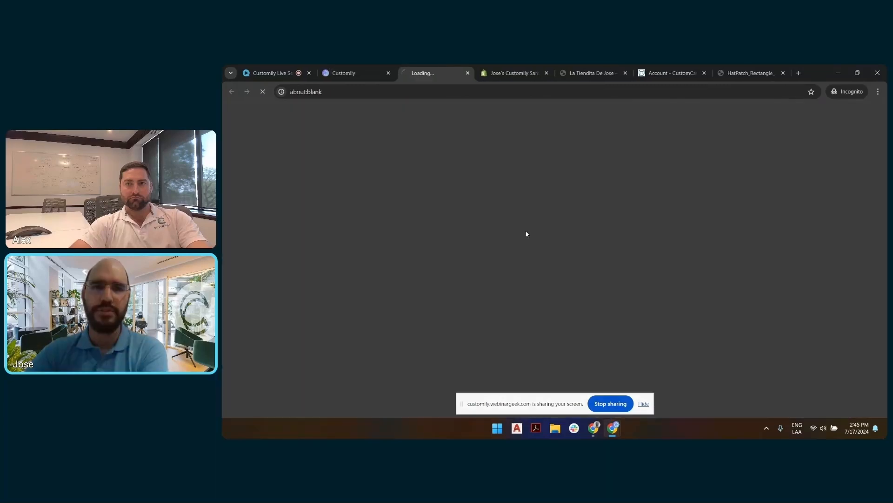
left_click(638, 404)
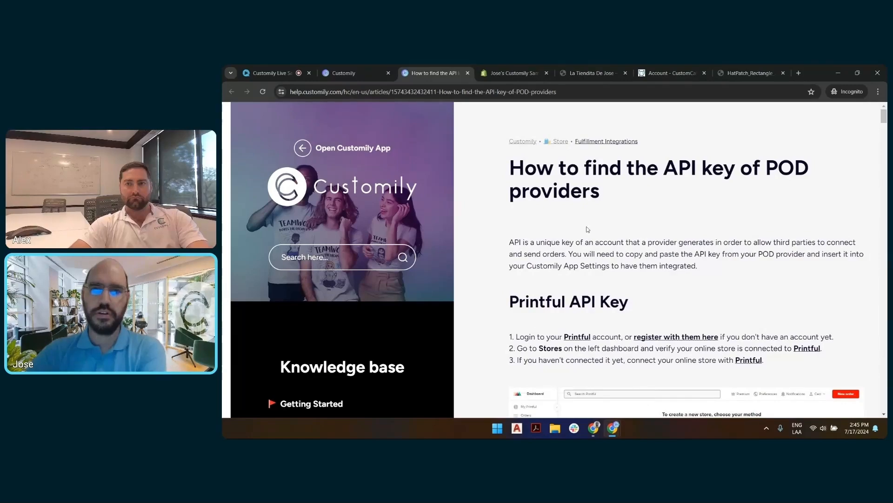
scroll(603, 205, "down", 10)
scroll(598, 186, "down", 15)
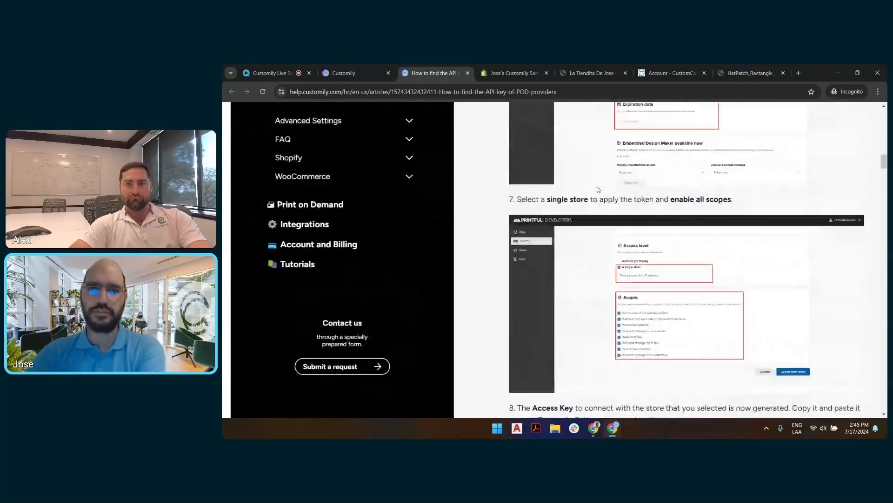
scroll(597, 187, "down", 20)
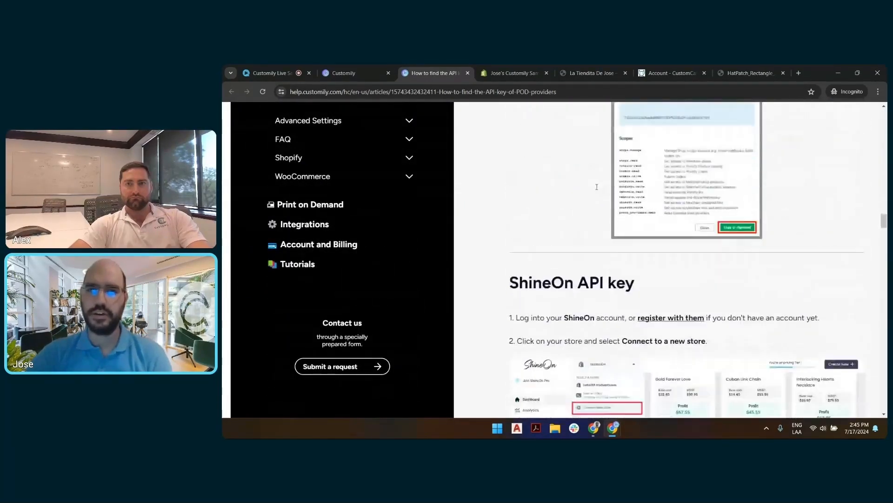
scroll(597, 187, "down", 15)
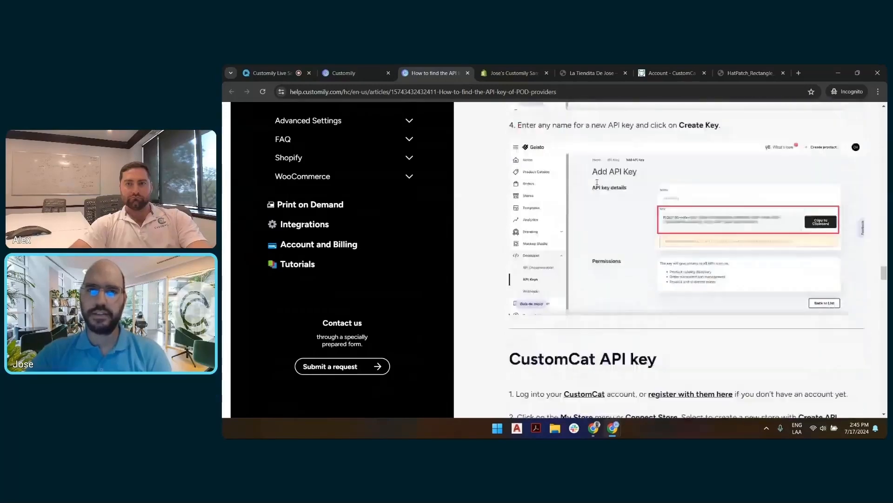
scroll(637, 169, "up", 5)
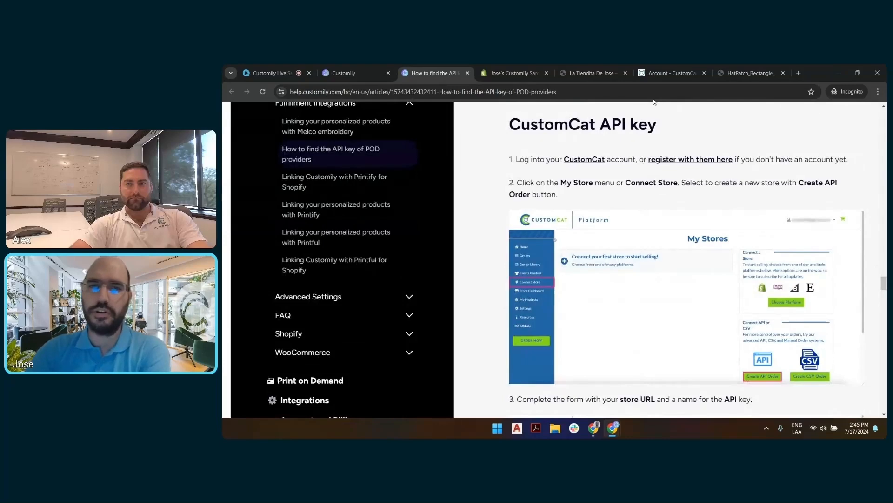
Step: Switch to CustomCat and open the API Connect form for a new store, inspecting the Store Name and Store URL fields
left_click(674, 74)
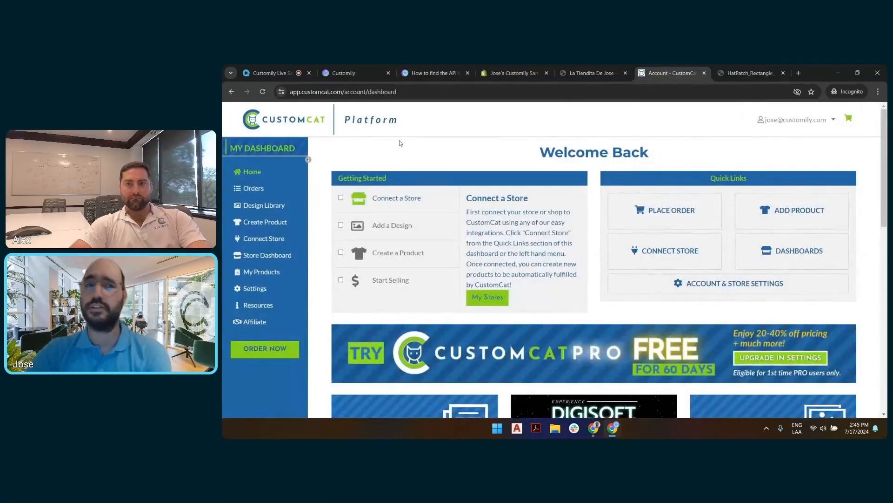
left_click(258, 241)
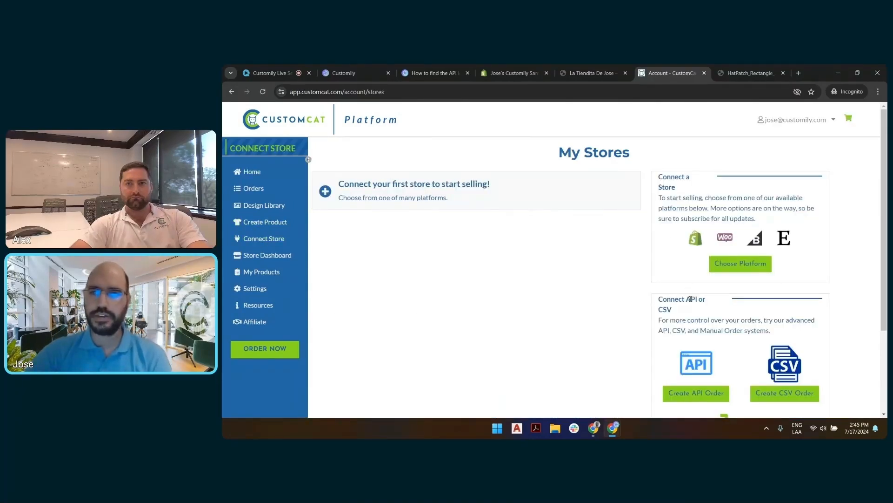
left_click_drag(667, 300, 675, 311)
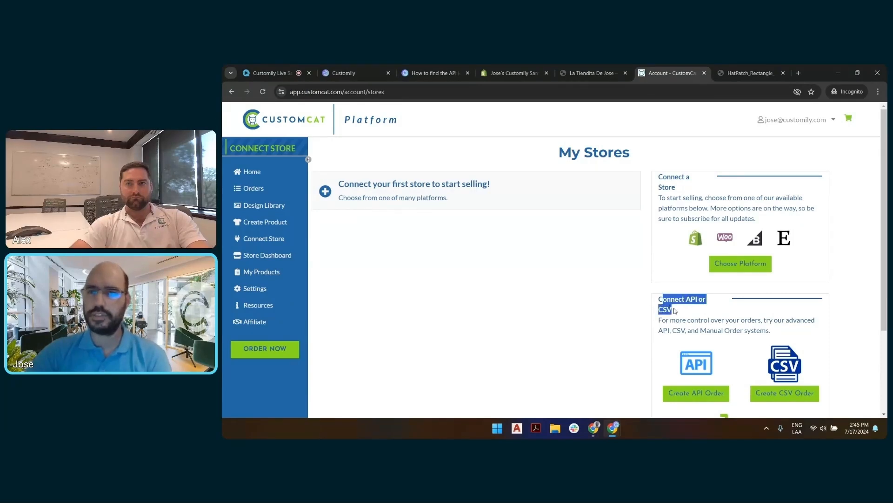
left_click(665, 301)
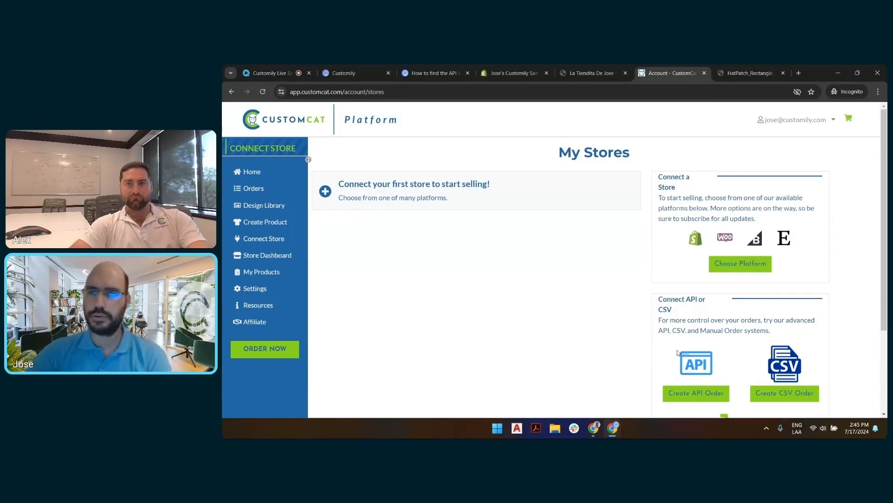
left_click(699, 393)
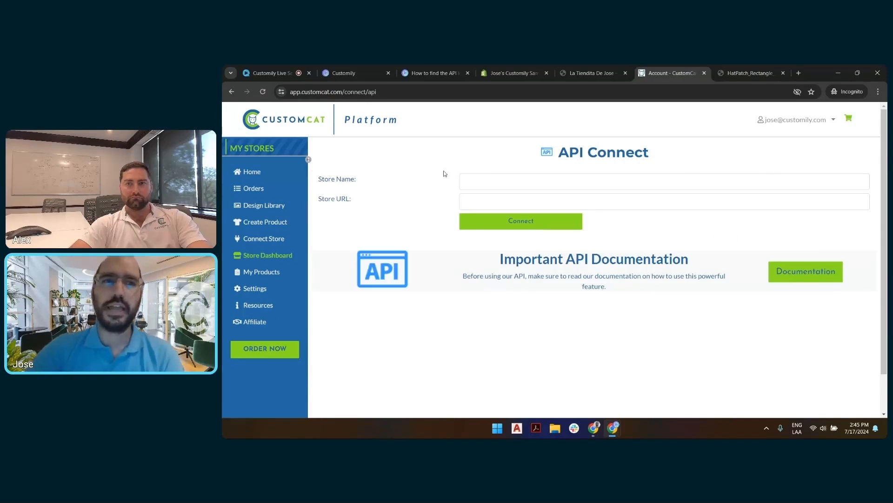
left_click(518, 178)
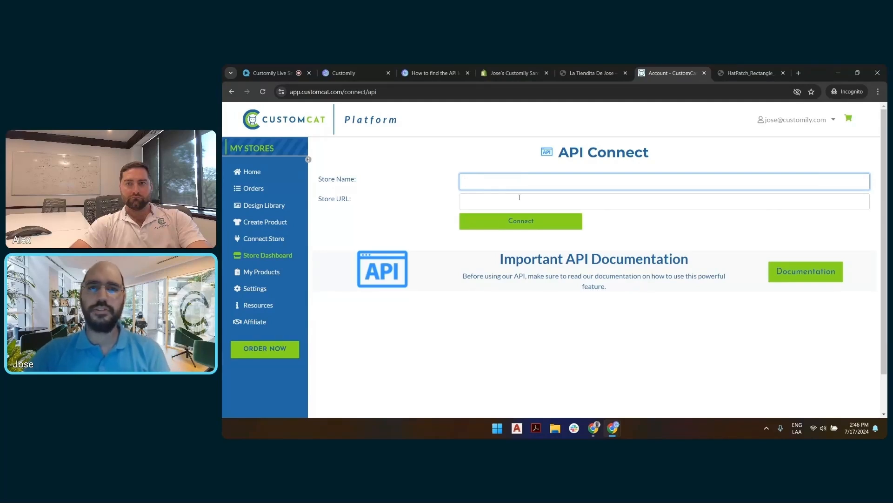
left_click(519, 198)
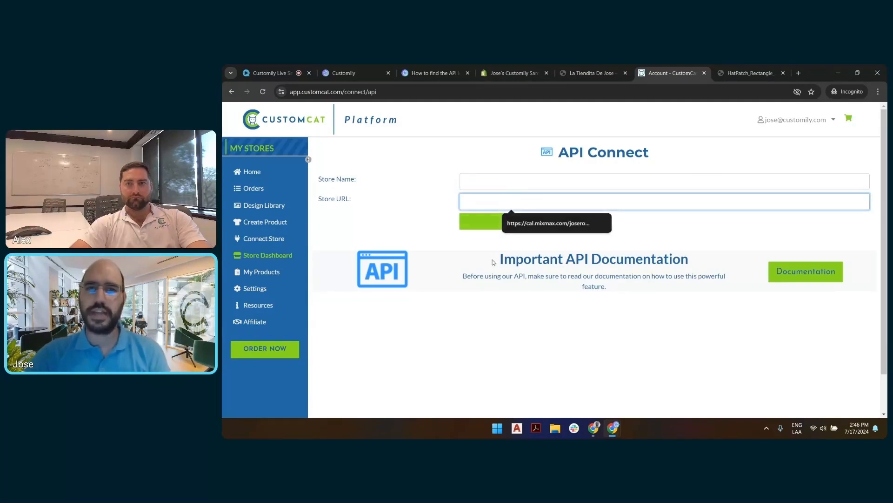
left_click(488, 239)
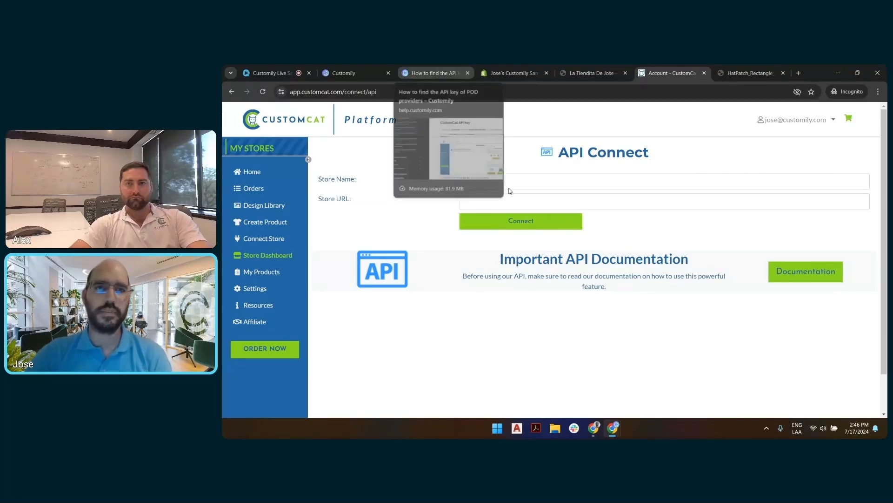
Step: Review the help article's CustomCat steps for completing the API form and selecting the created store in Settings
left_click(431, 73)
scroll(684, 201, "down", 5)
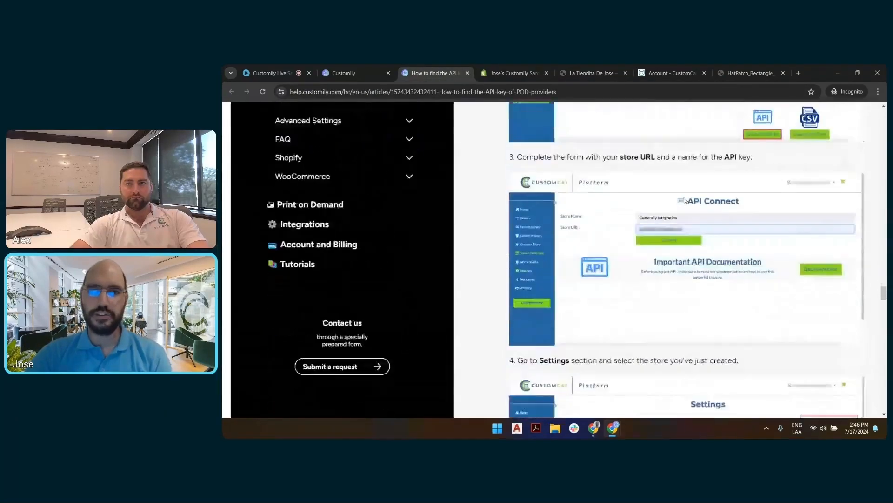
scroll(684, 201, "down", 5)
scroll(670, 191, "up", 2)
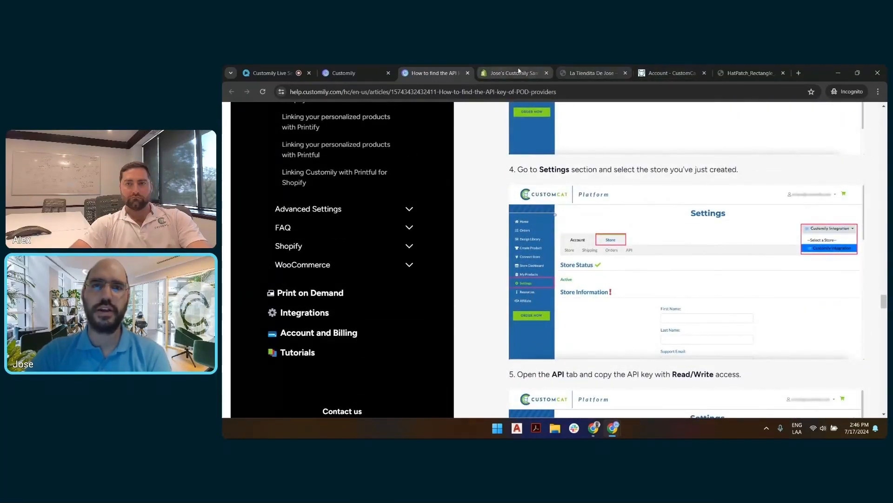
Step: Return to CustomCat and open the store section of the account settings
left_click(652, 72)
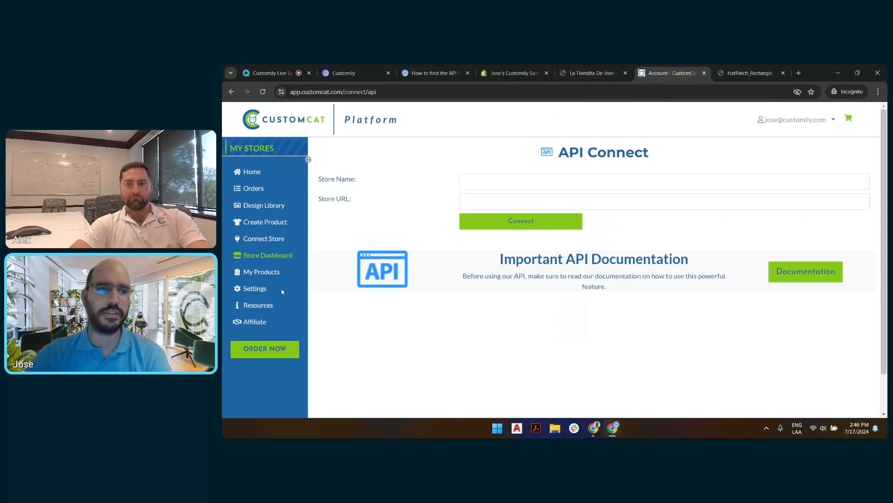
left_click(256, 289)
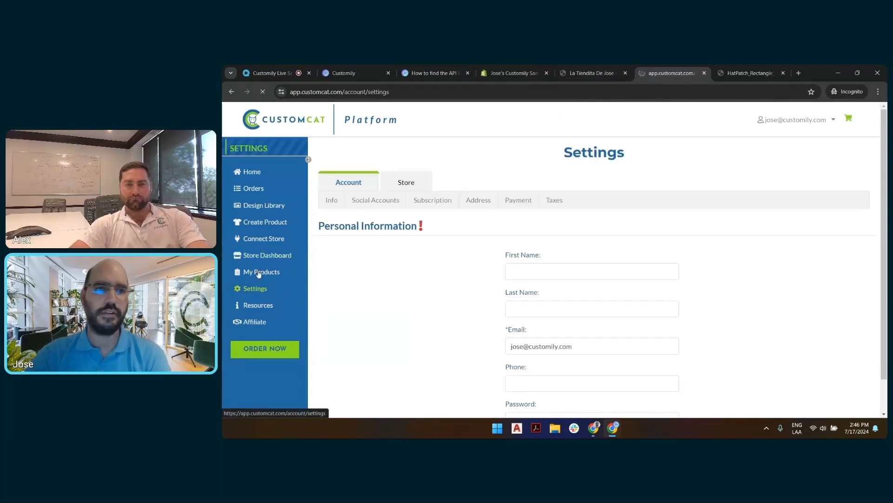
left_click(406, 183)
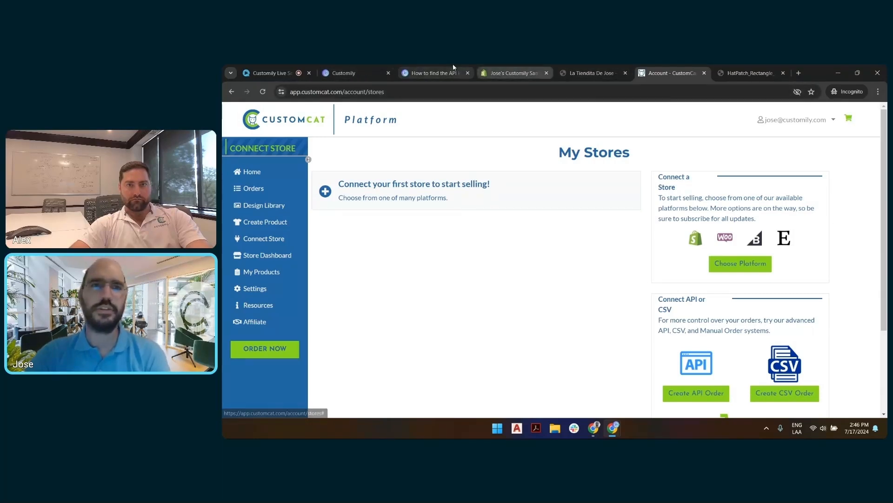
Step: Examine the help article's instructions for copying the CustomCat API key with Read/Write access
left_click(433, 73)
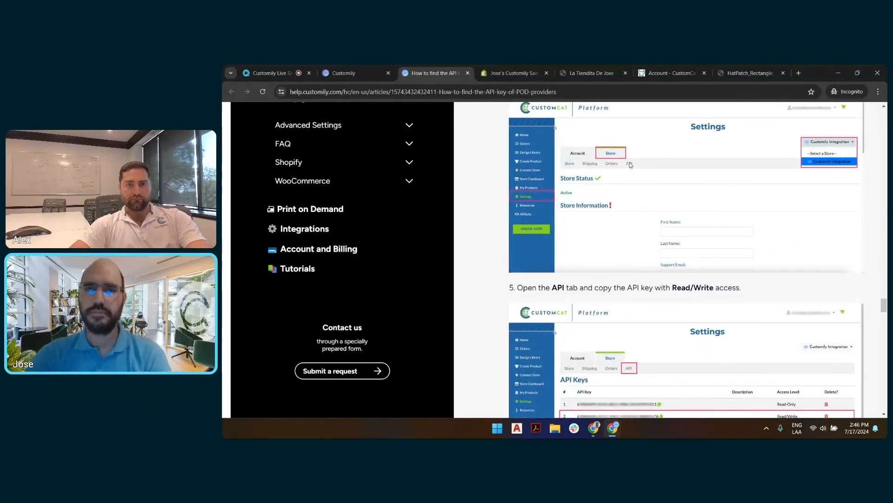
scroll(629, 163, "down", 5)
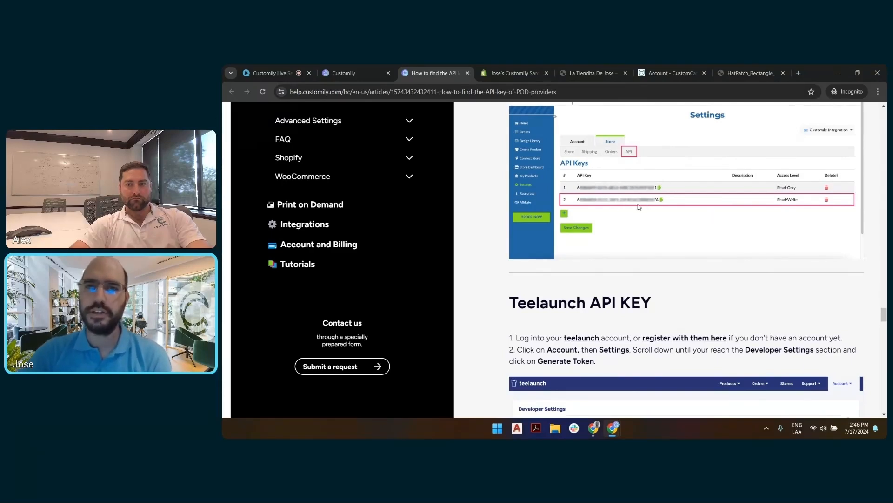
left_click(512, 73)
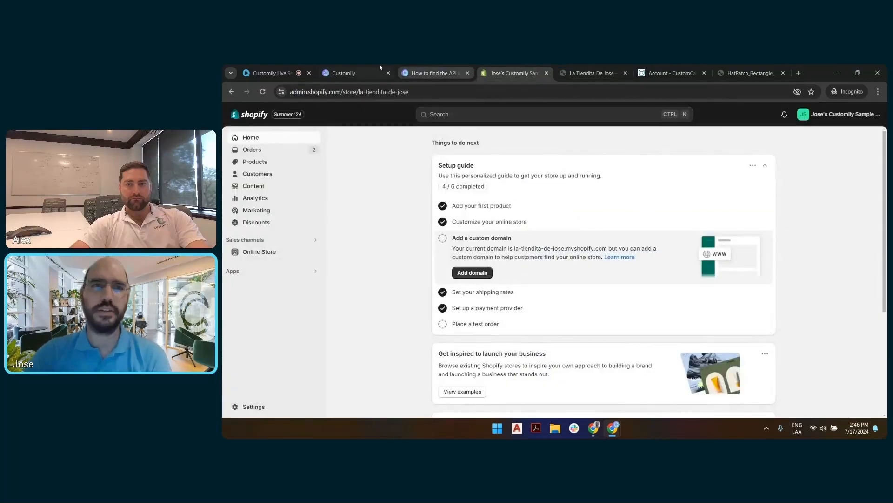
Step: Switch back to Customily and save the store's integration settings
left_click(353, 73)
scroll(470, 219, "down", 5)
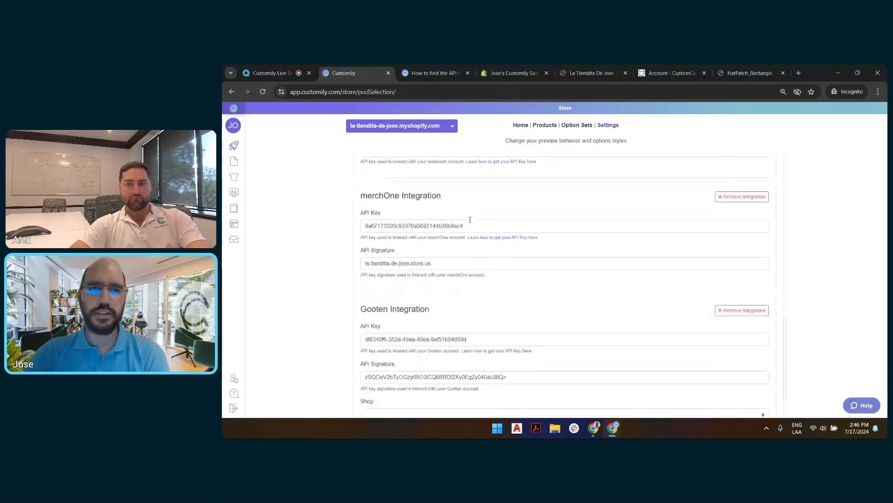
left_click(399, 403)
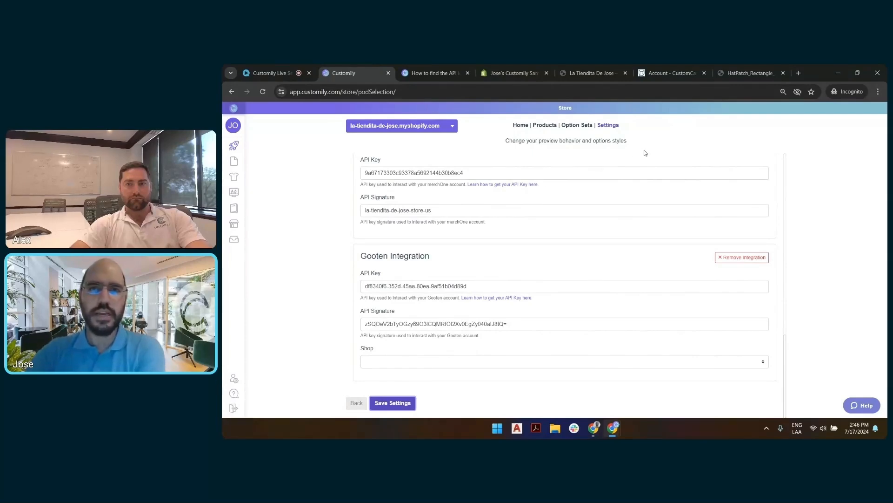
scroll(566, 241, "up", 10)
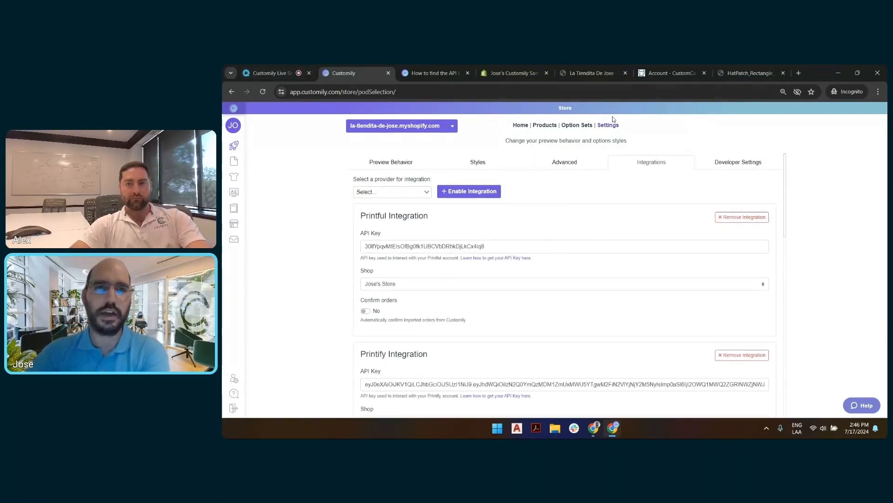
Step: Go to the Customily start page and begin creating a new personalized POD product
mouse_move(244, 145)
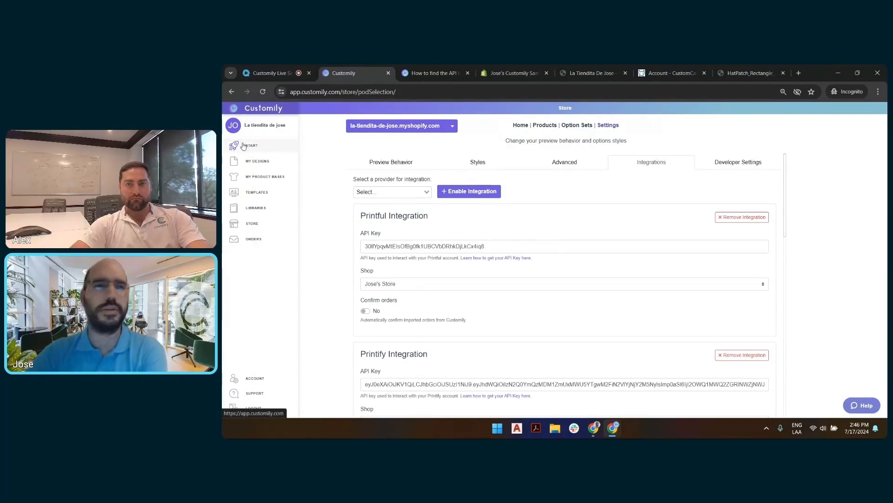
left_click(243, 145)
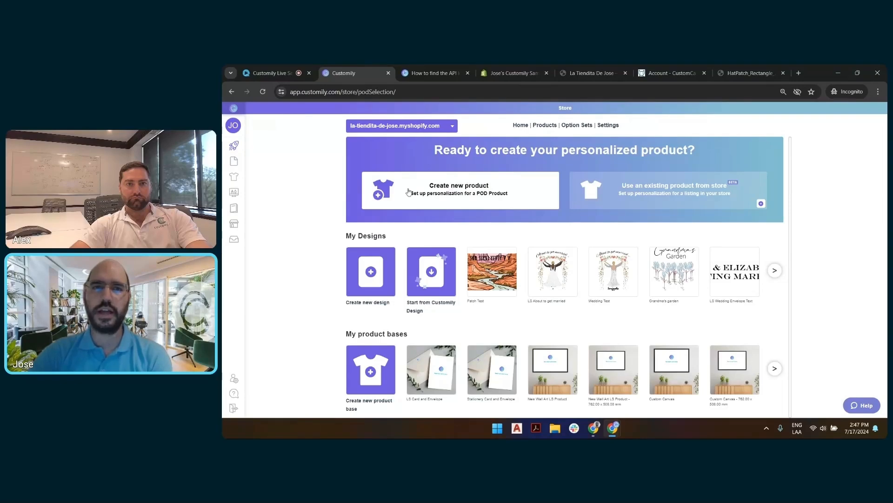
left_click(459, 183)
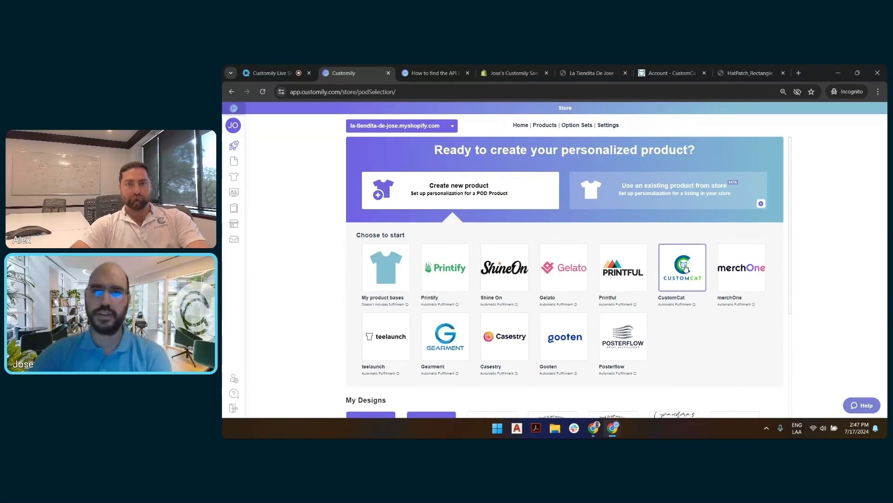
Step: Choose CustomCat as the new product's provider and view the last page of its product catalogue
left_click(685, 278)
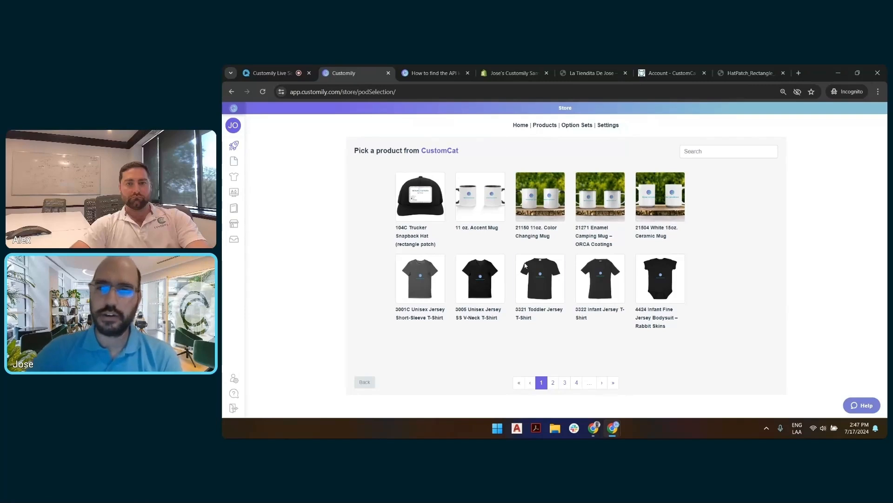
left_click(613, 383)
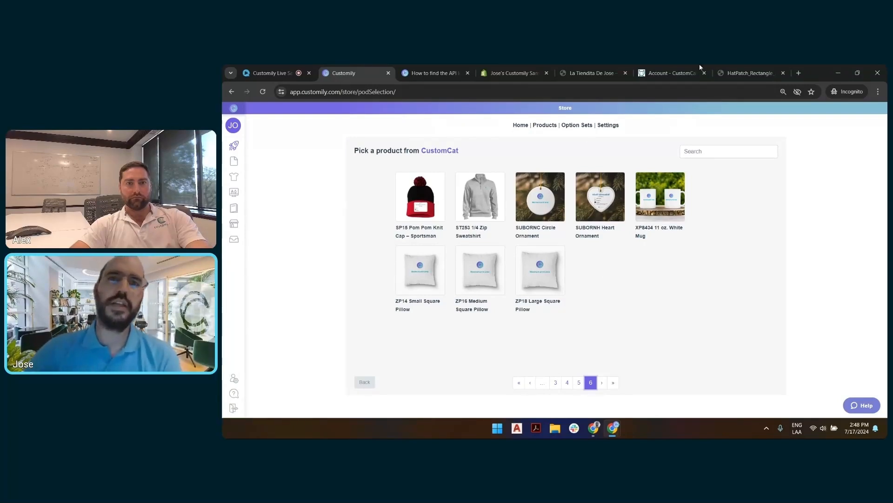
Step: Switch to the Shopify storefront and search its products for "tote"
left_click(572, 70)
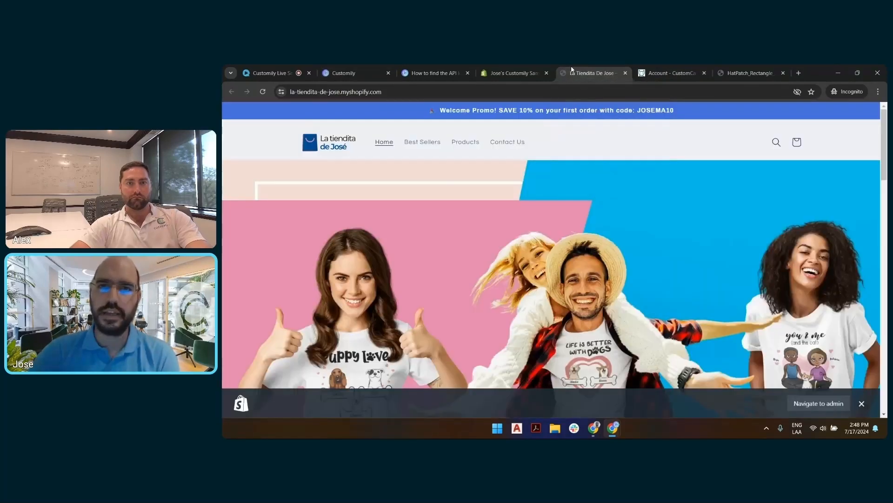
scroll(576, 165, "down", 5)
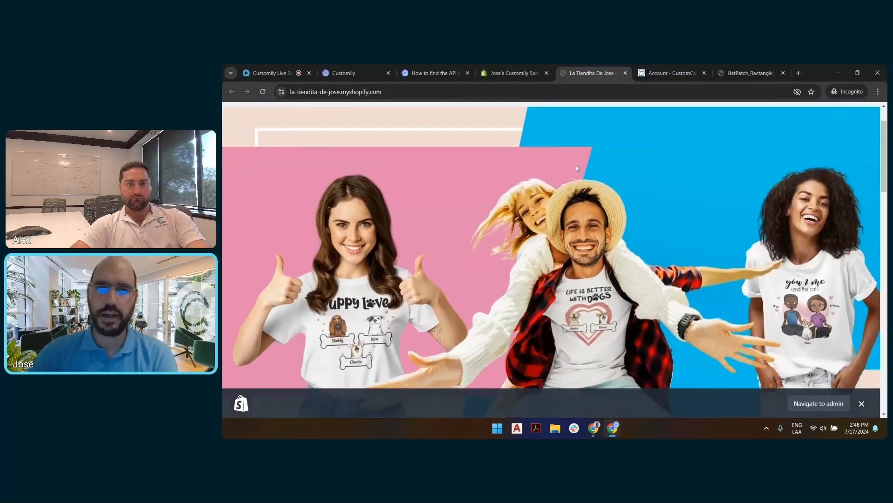
scroll(563, 213, "down", 2)
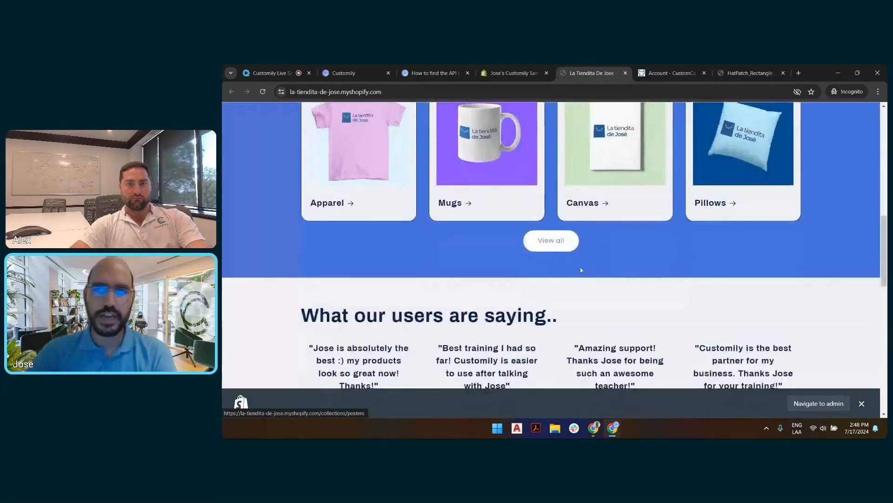
scroll(580, 267, "up", 8)
left_click(776, 143)
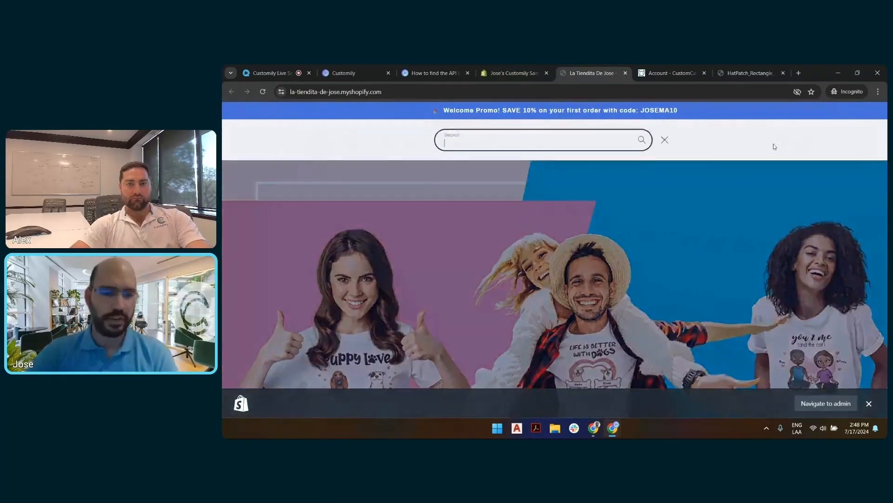
type("tot")
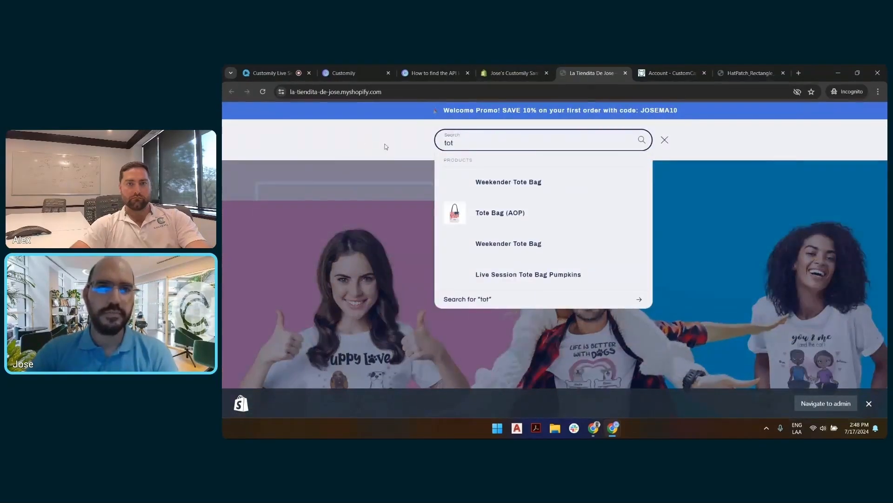
type("e")
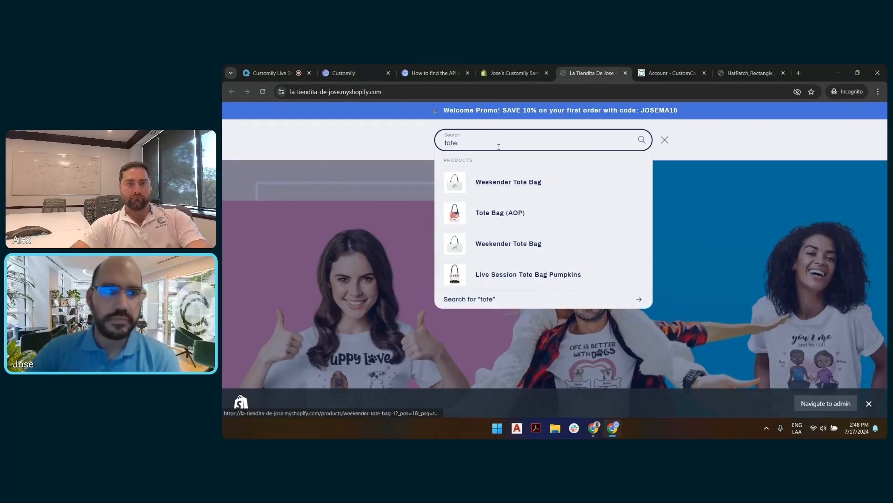
Step: Search the store for "pillow" instead and open the ZP16 Medium Square Pillow product
double_click(450, 143)
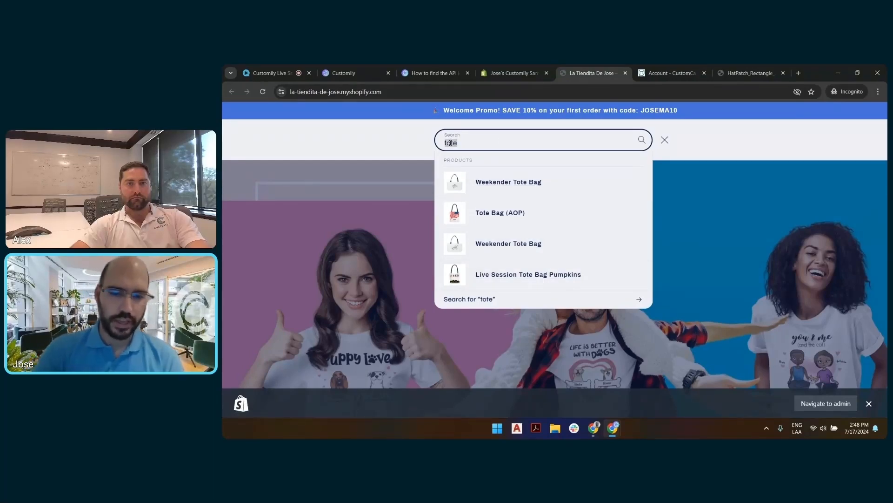
type("pillo")
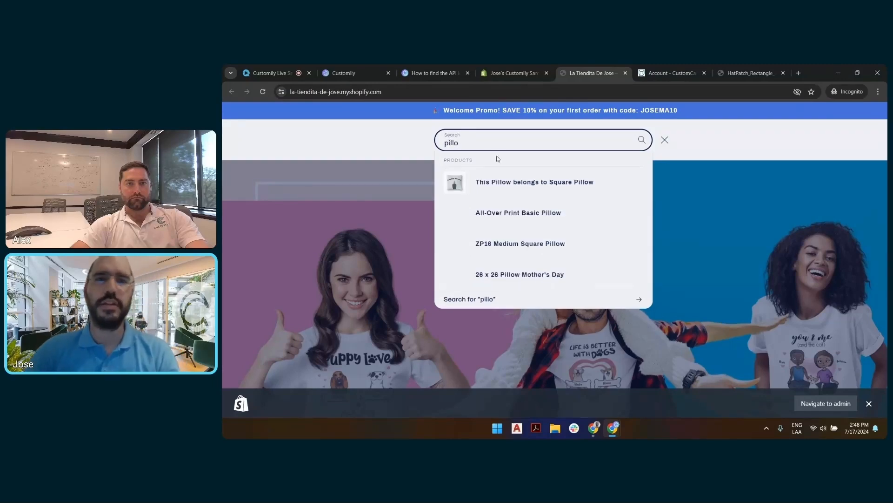
type("w")
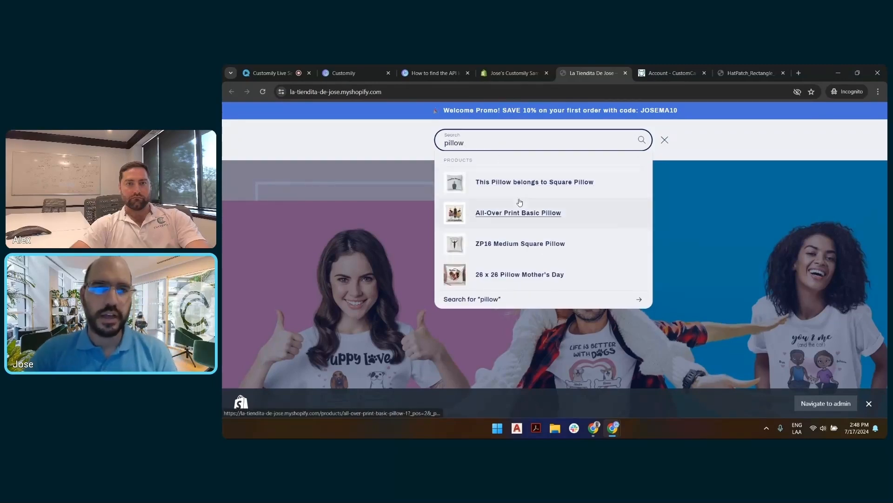
left_click(518, 249)
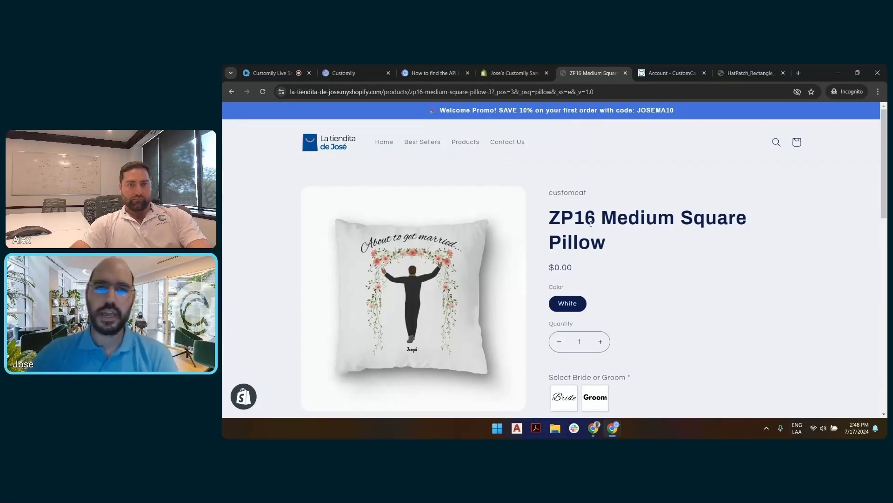
Step: Compare the pillow's Bride and Groom versions in the live preview, ending with Groom selected
scroll(591, 224, "down", 1)
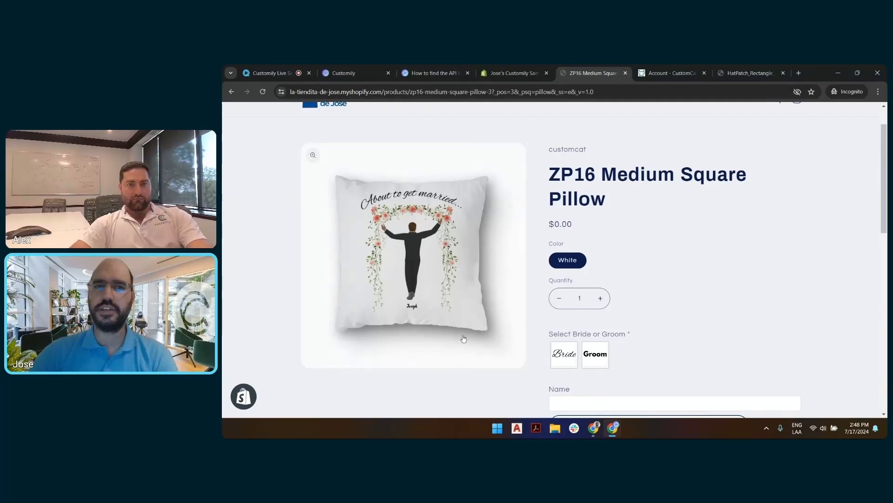
scroll(753, 236, "down", 2)
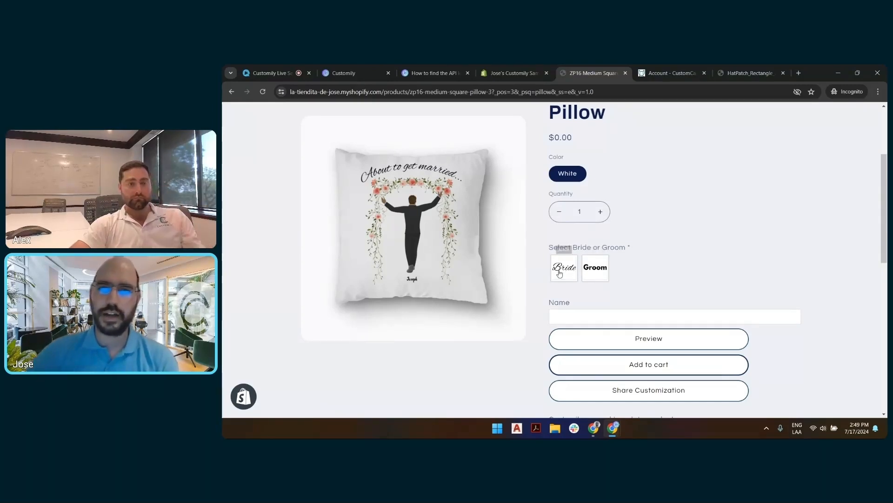
left_click(595, 268)
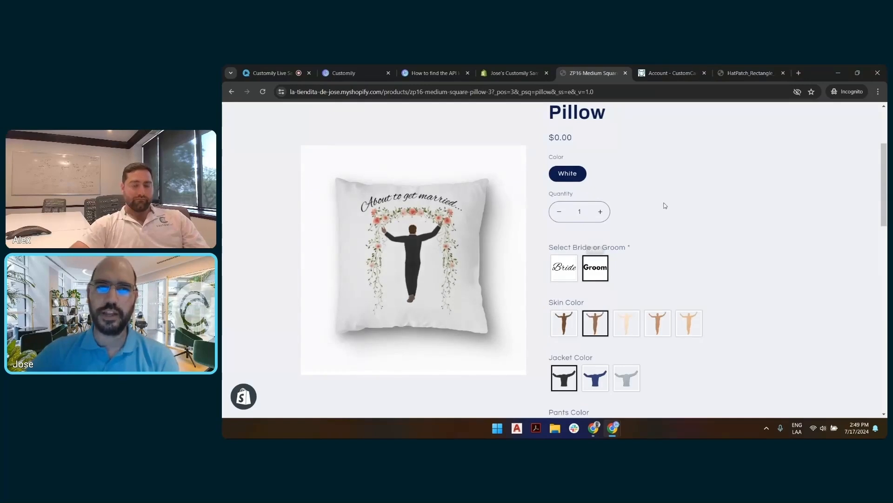
left_click(569, 267)
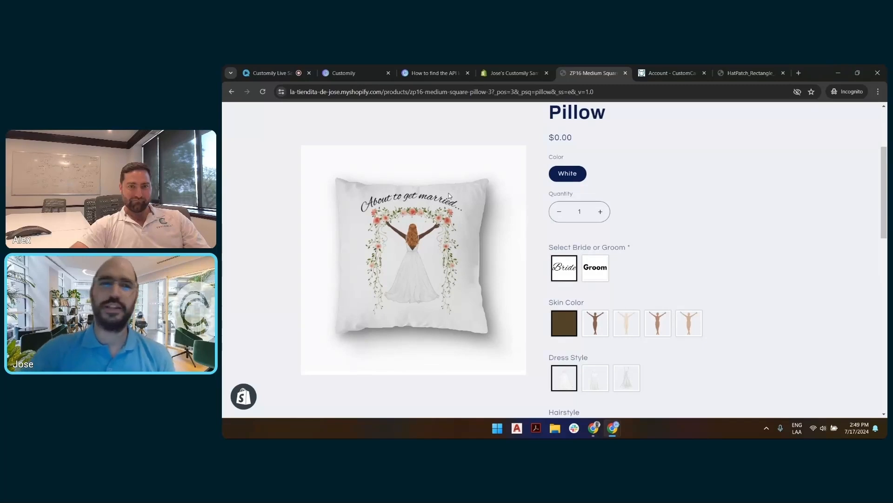
left_click(593, 270)
left_click(564, 271)
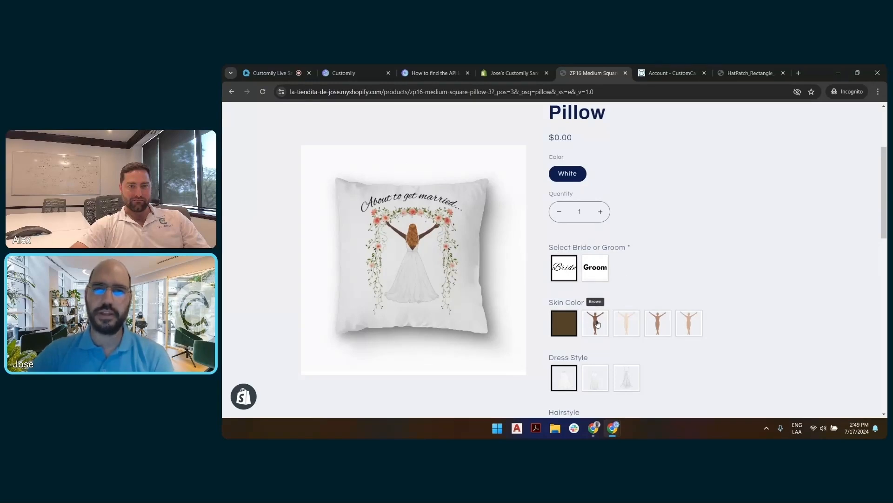
left_click(597, 274)
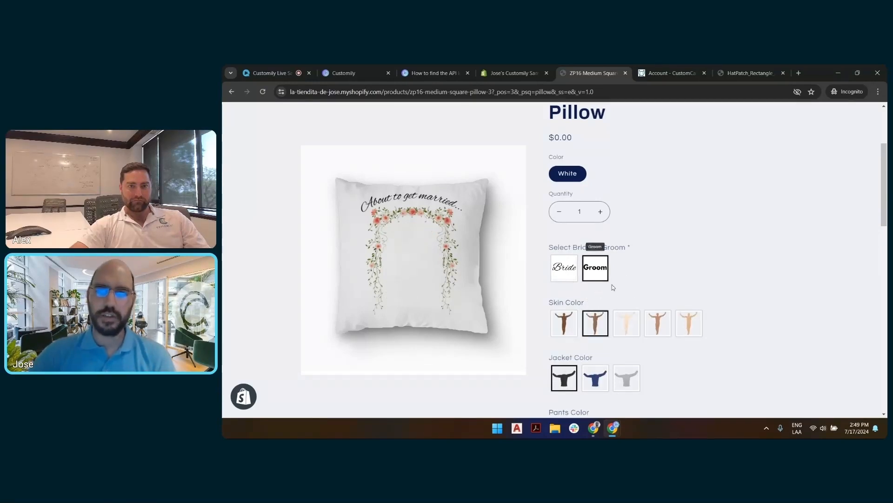
Step: Customize the groom with Light skin, blue wedding jacket, grey wedding pants, White shoes and the Fade - Ginger hairstyle
left_click(626, 322)
scroll(657, 257, "down", 3)
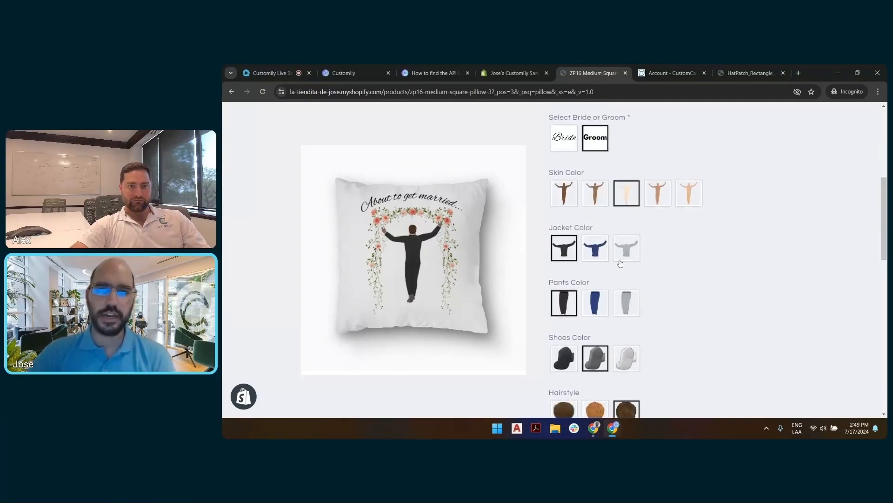
left_click(595, 250)
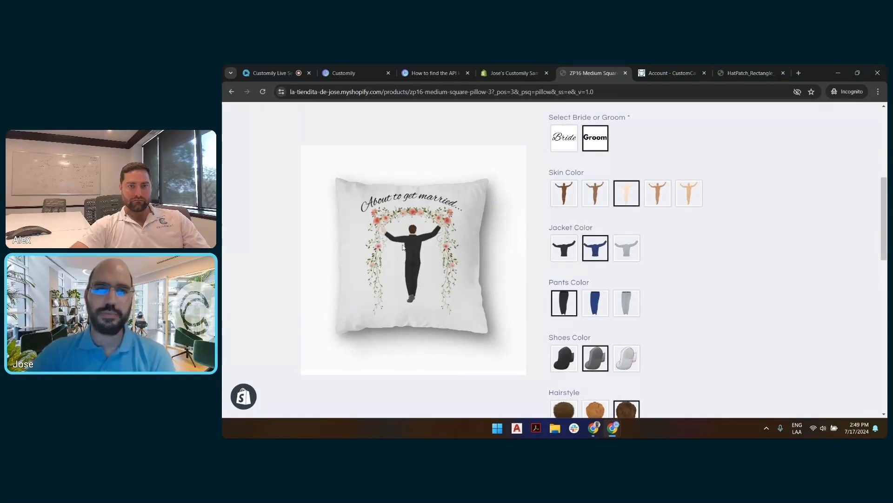
left_click(627, 304)
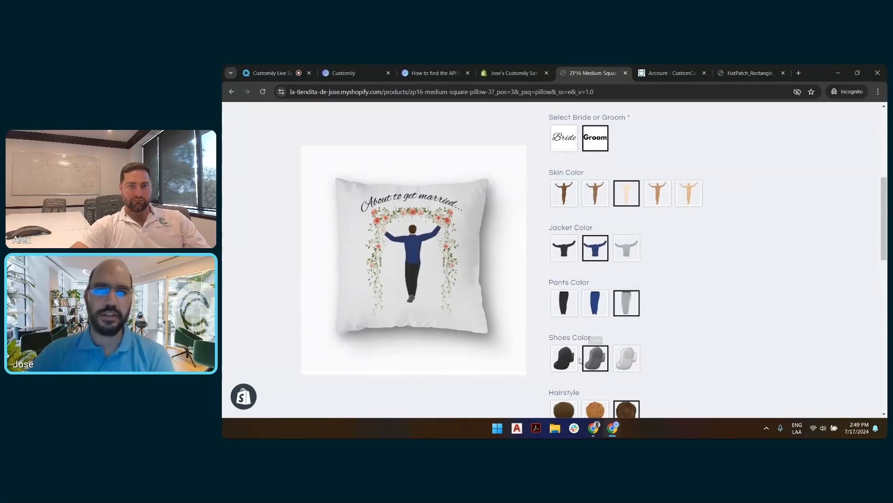
left_click(625, 361)
scroll(626, 358, "down", 4)
left_click(597, 245)
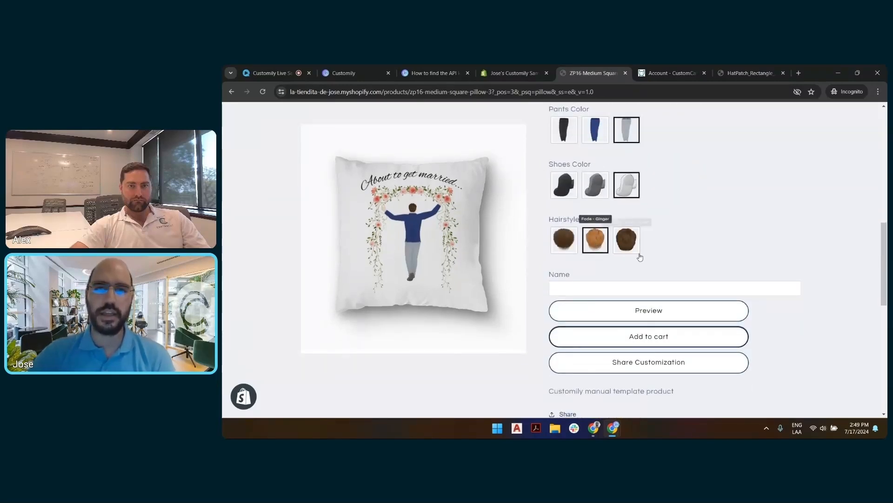
Step: Enter the groom's first name on the pillow, view the enlarged preview of the personalized design and close it
left_click(636, 288)
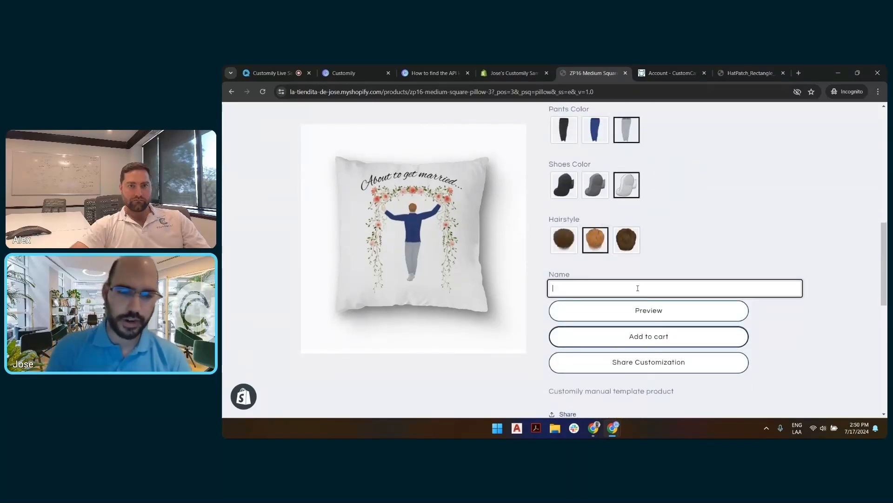
type("Alex")
left_click(635, 310)
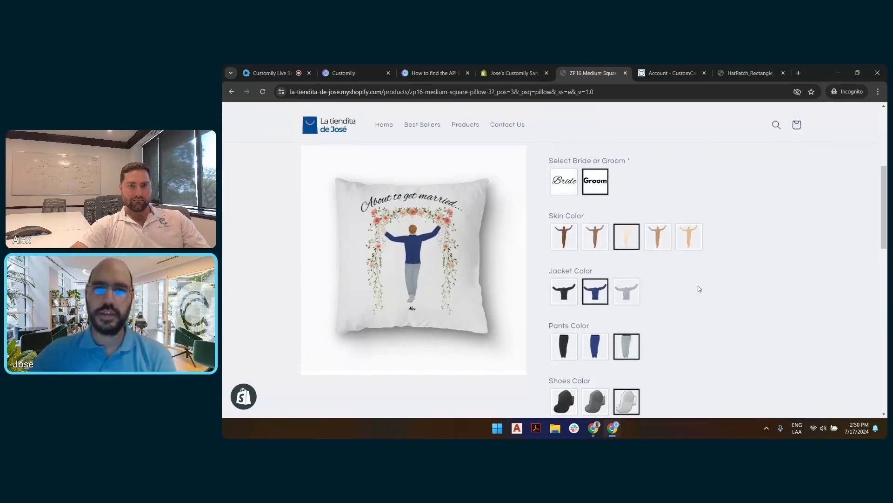
scroll(699, 289, "up", 2)
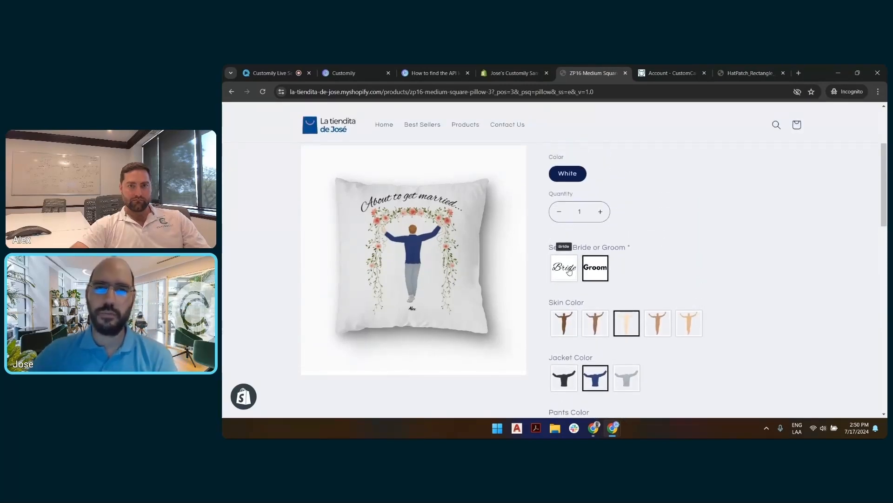
scroll(750, 267, "down", 8)
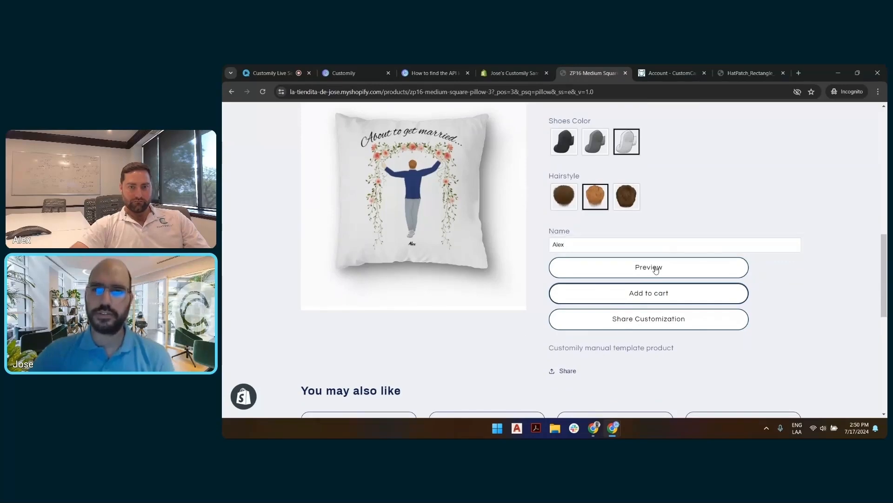
left_click(657, 269)
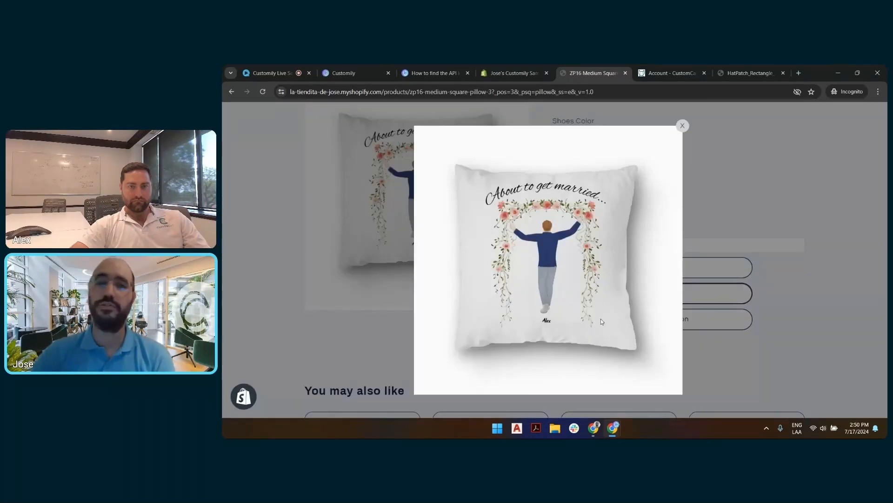
left_click(747, 200)
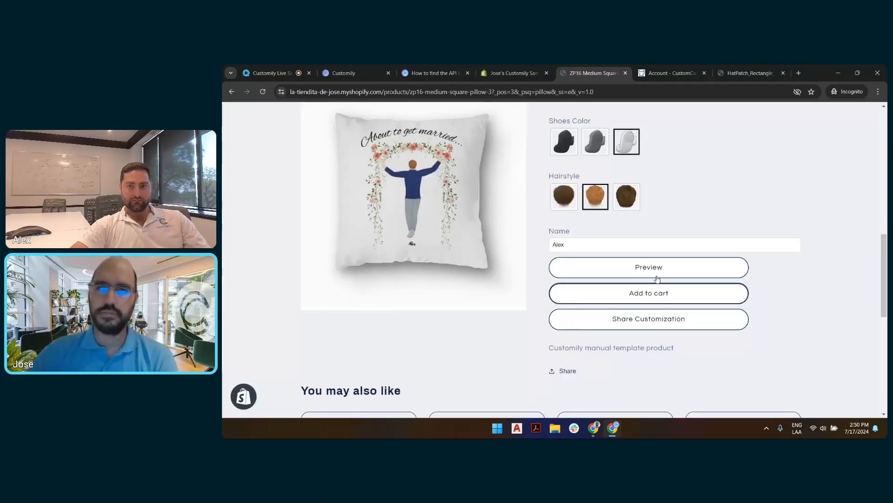
Step: Add the personalized pillow to the cart, close the cart summary and return to the beginning of the product page
left_click(653, 292)
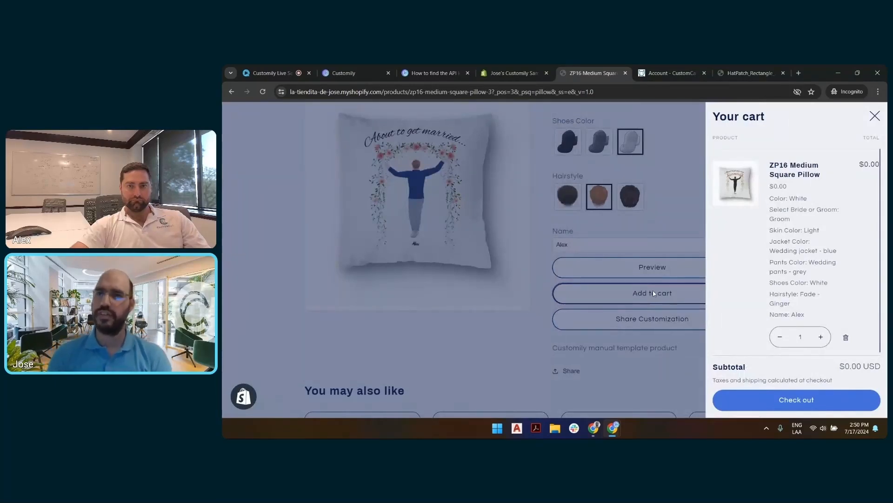
left_click(682, 169)
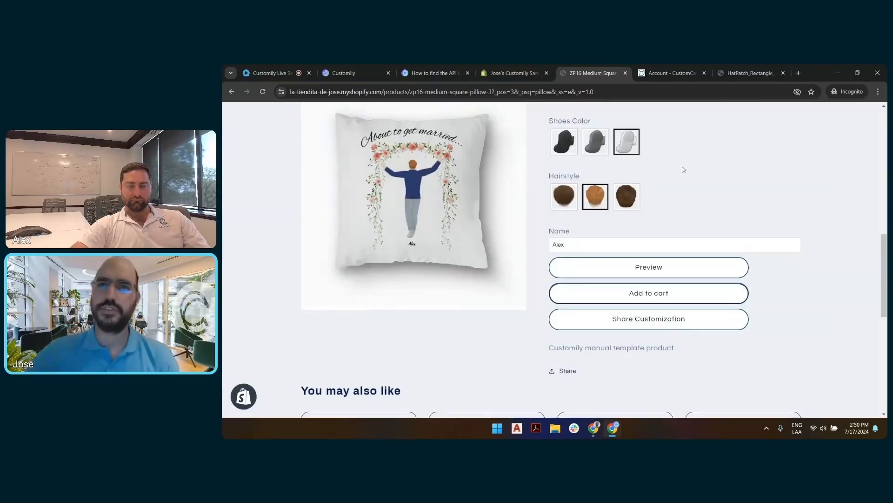
scroll(682, 168, "up", 10)
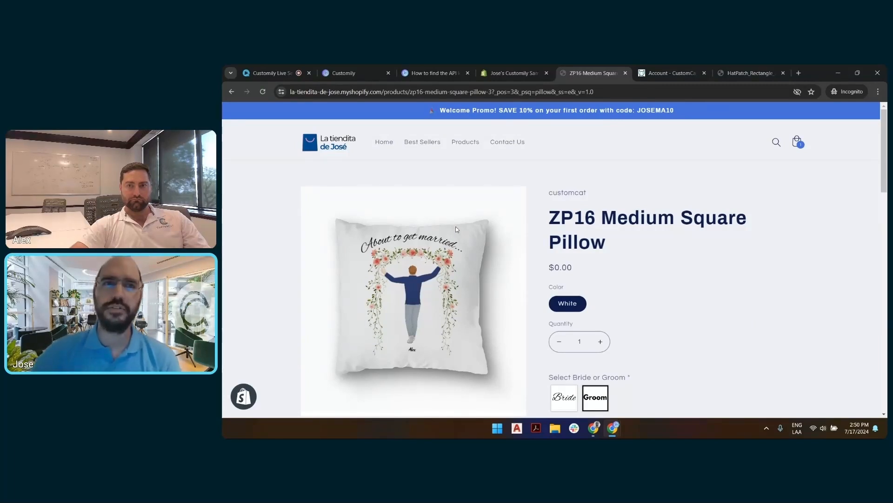
Step: Switch back to Customily, restart creating a new POD product from the start page and choose CustomCat as provider
left_click(336, 71)
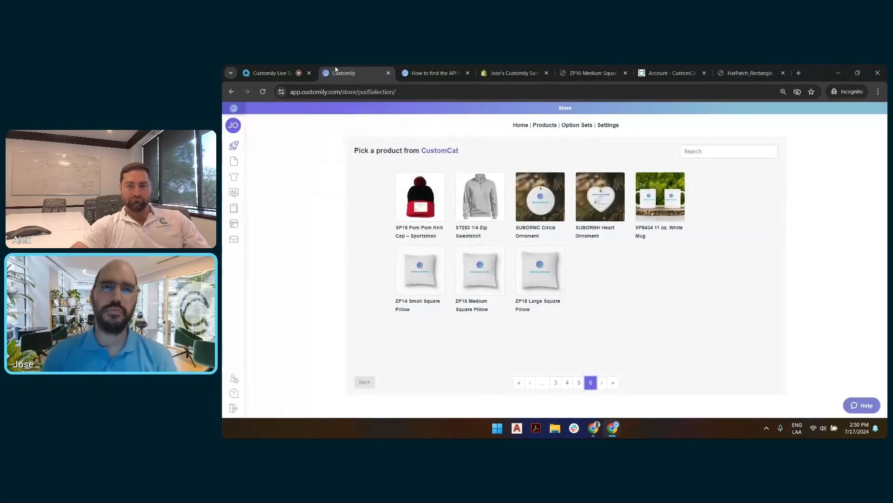
left_click(241, 146)
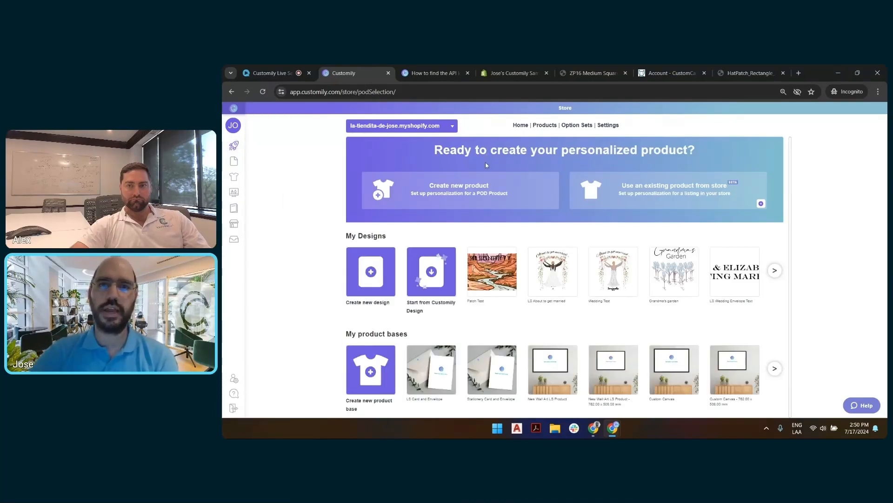
left_click(477, 187)
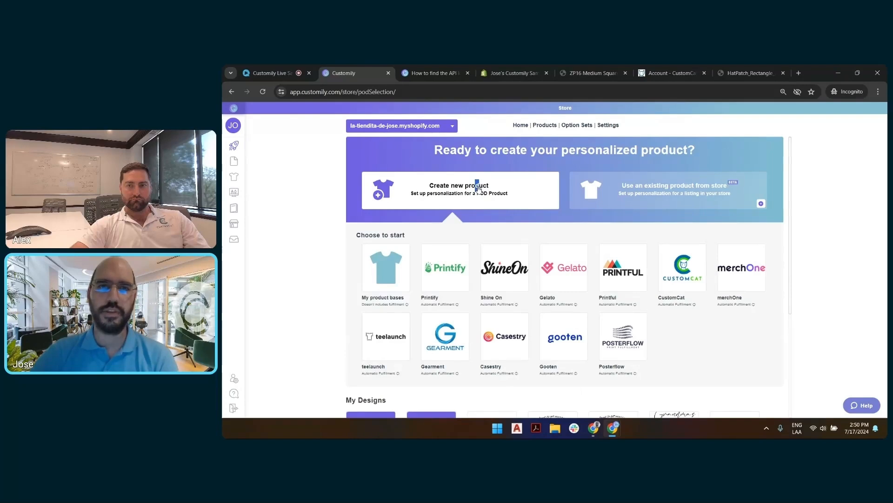
left_click(682, 263)
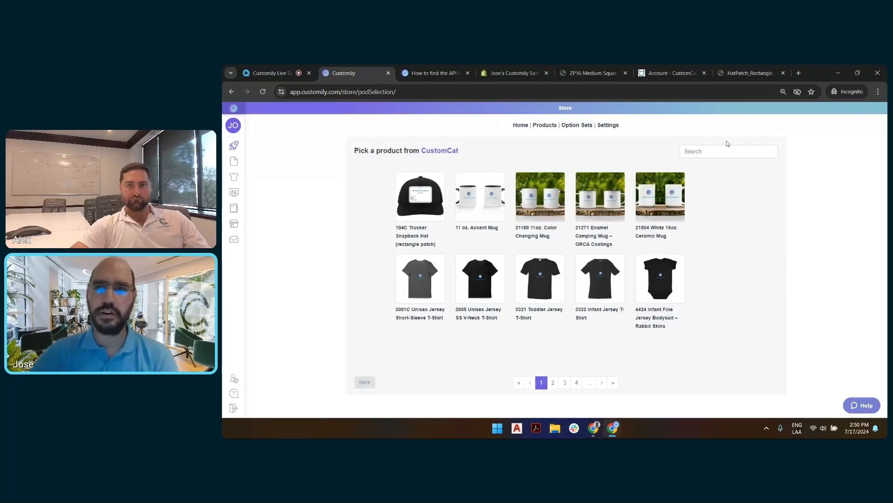
Step: Pick the BE007 Canvas Tote Bag and confirm only the Forest, Natural, Pink, Red, Royal and White color variants
left_click(553, 382)
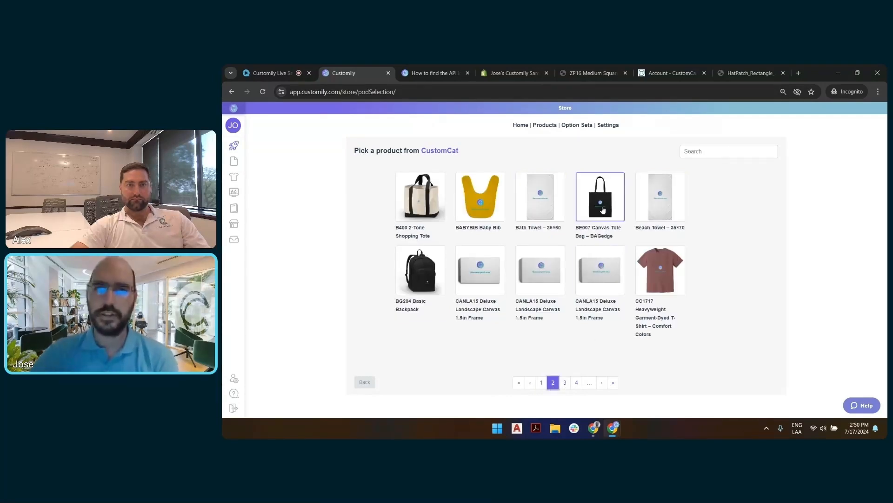
left_click(603, 210)
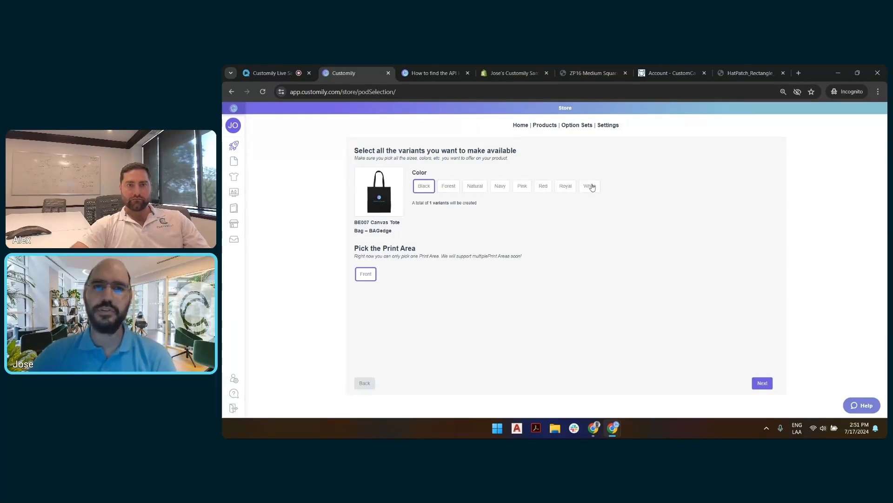
left_click(449, 186)
left_click(475, 186)
left_click(500, 186)
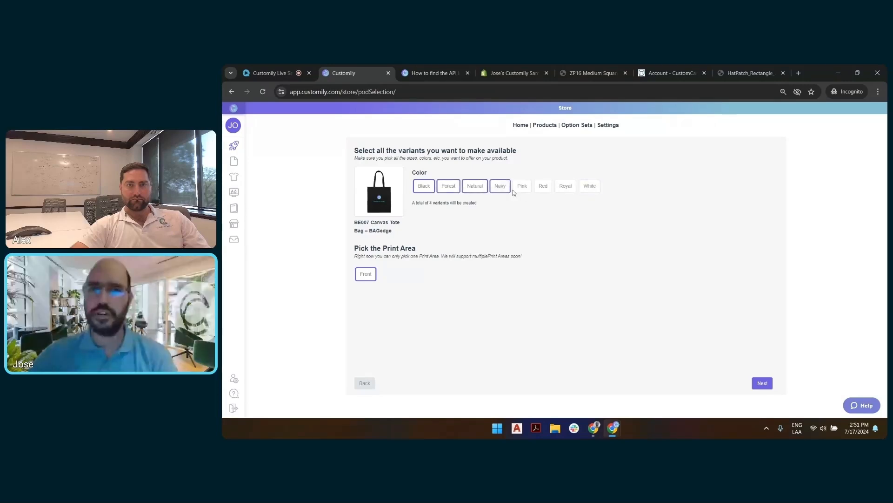
left_click(522, 186)
left_click(500, 186)
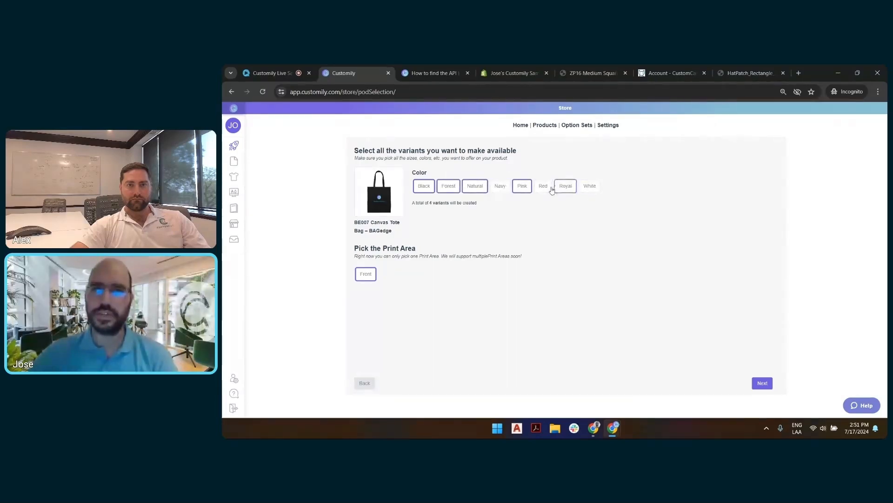
left_click(549, 187)
left_click(566, 186)
left_click(416, 188)
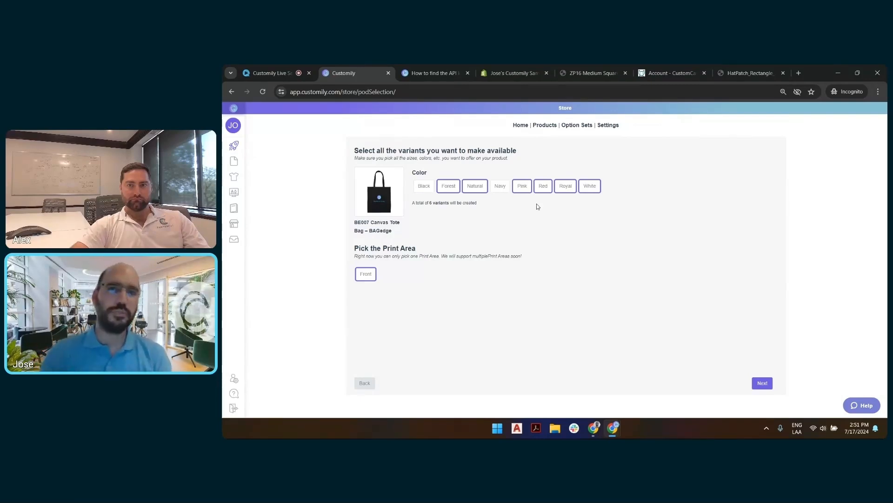
left_click(766, 383)
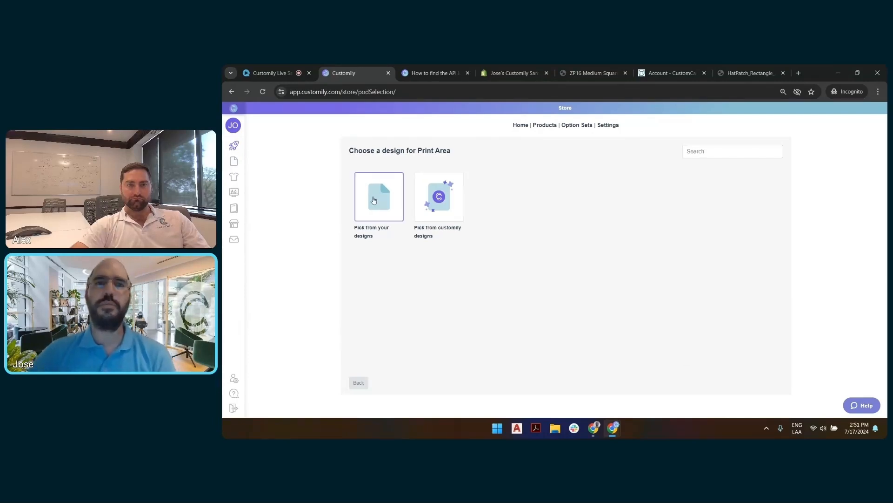
Step: Choose the Music player design from the Media player category of Customily's design library for the print area
left_click(442, 208)
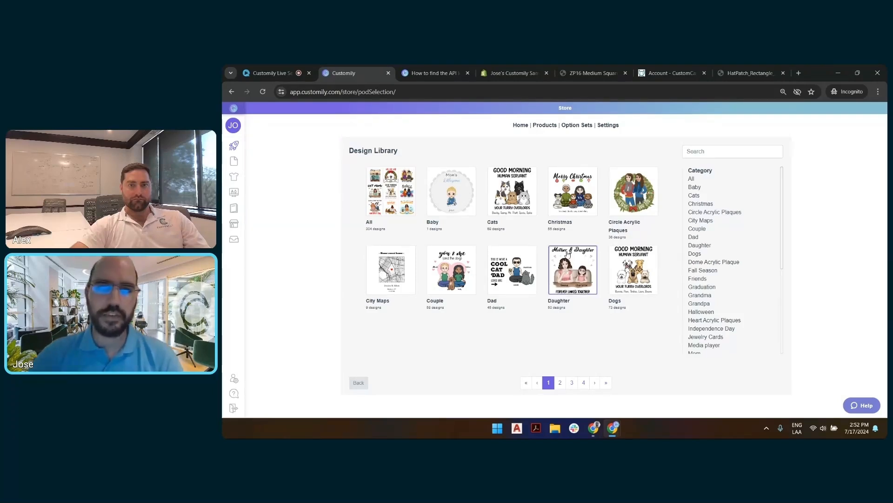
scroll(719, 294, "down", 4)
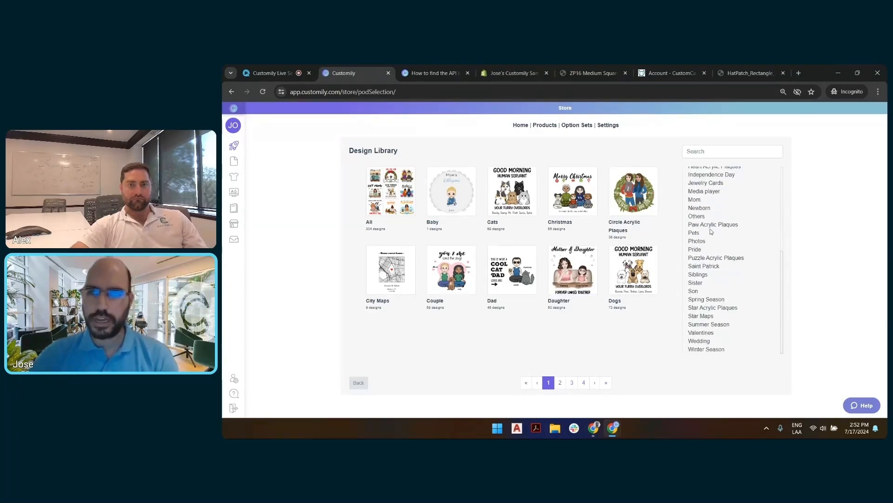
left_click(714, 192)
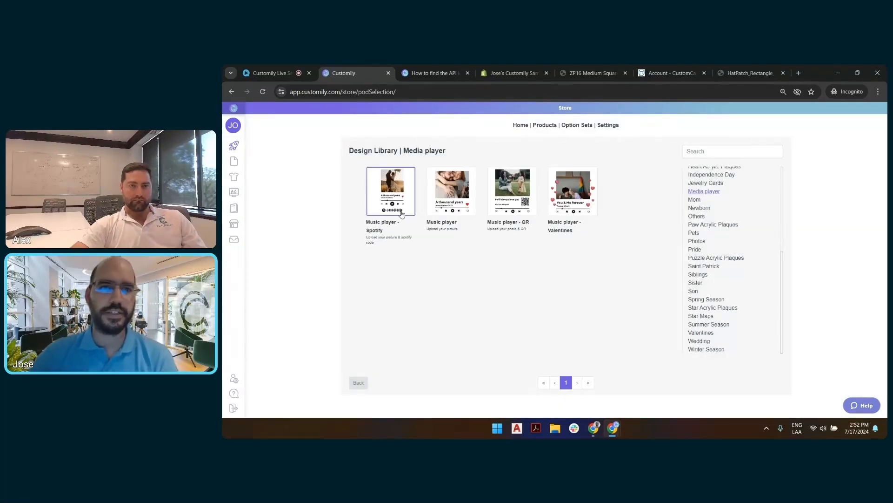
left_click(455, 194)
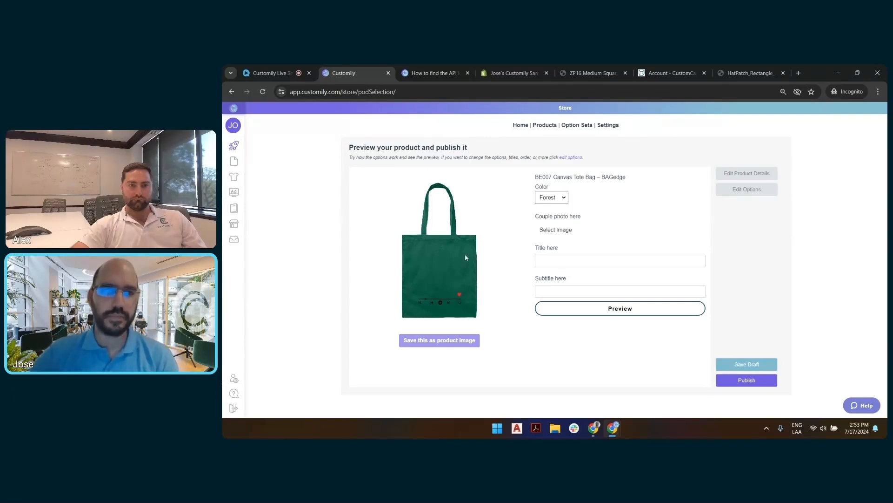
Step: Set the tote bag preview color to White and open the product title for editing
left_click(563, 198)
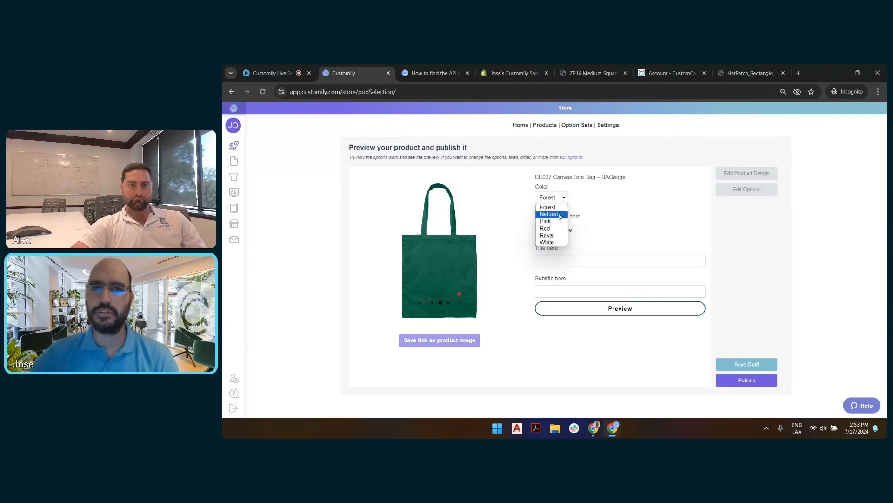
left_click(548, 242)
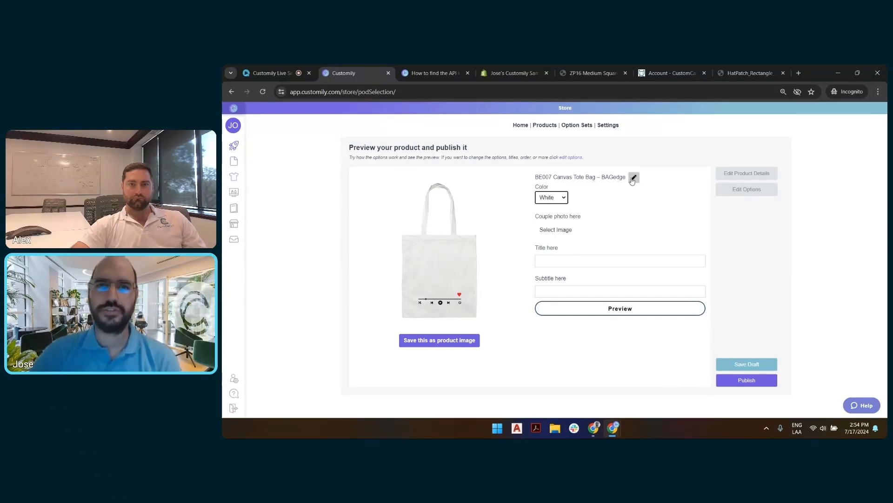
left_click(633, 179)
double_click(544, 179)
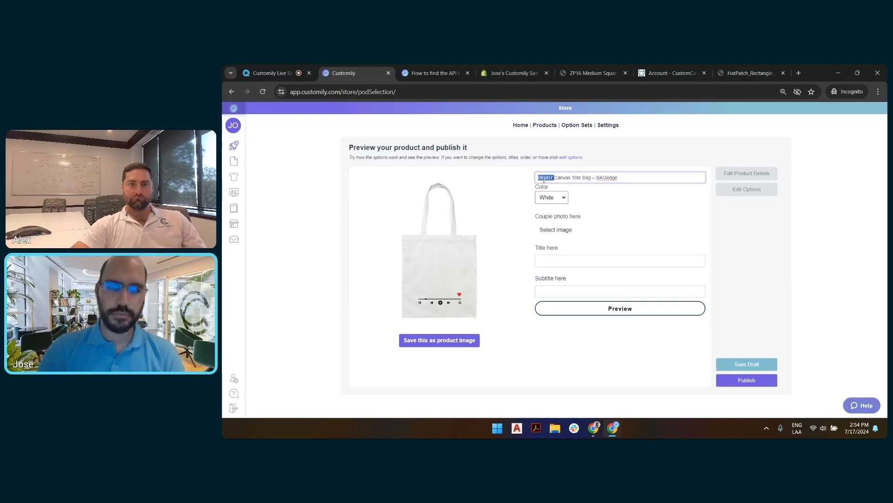
type("Music Pla")
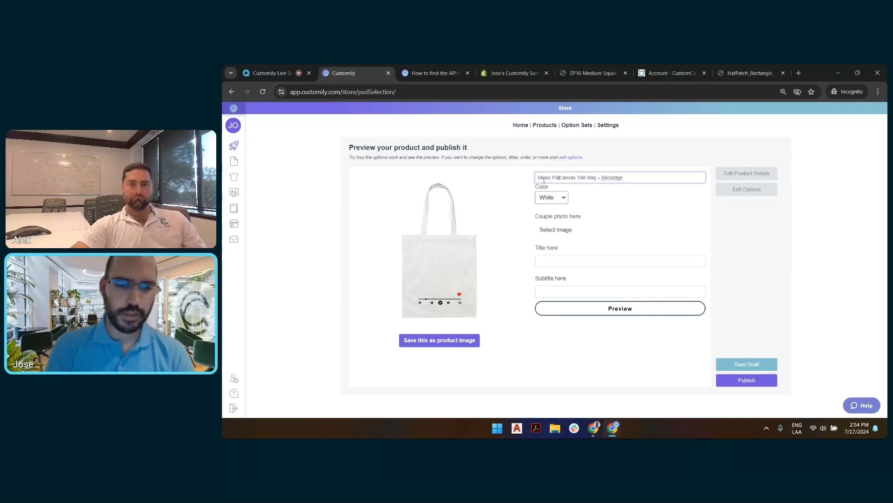
type("yer Co")
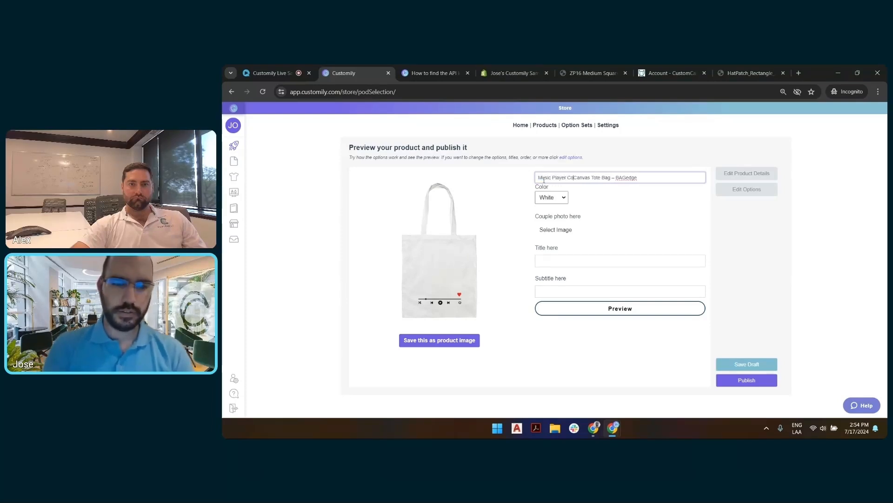
type("uple's")
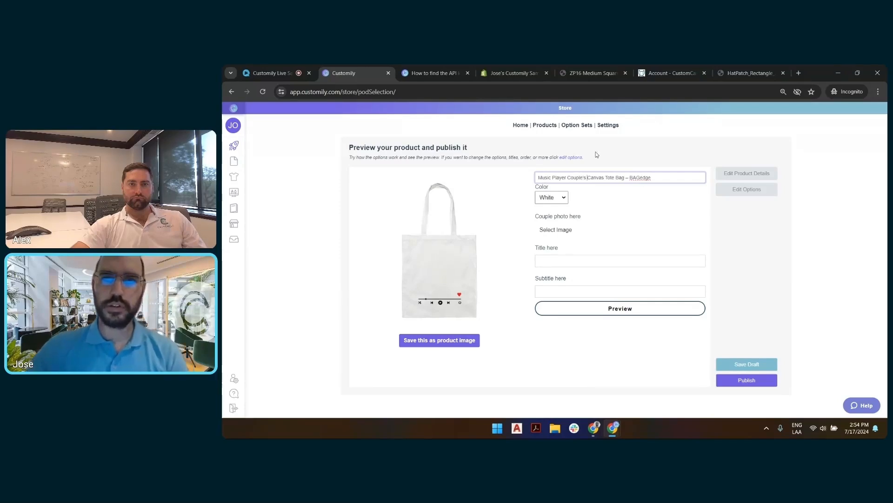
key("ctrl+z")
key("ctrl+z")
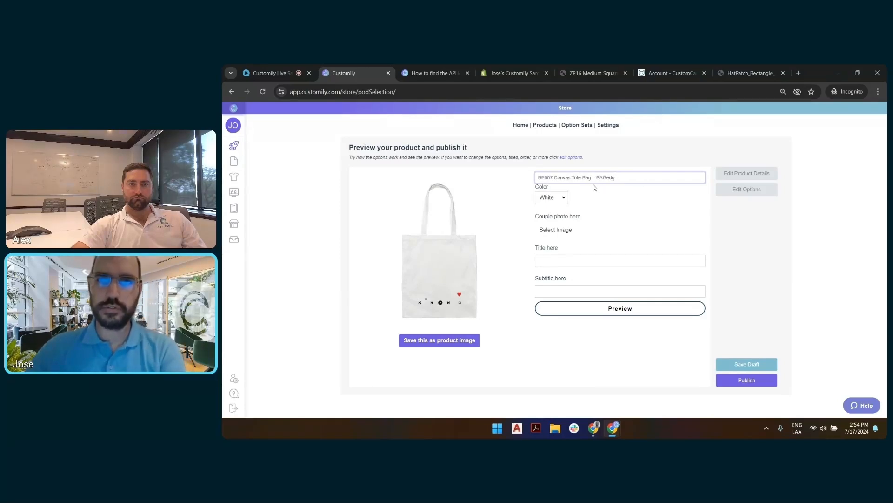
Step: Rename the product as "Media Player Couple's Tote Bag"
left_click_drag(597, 179, 648, 179)
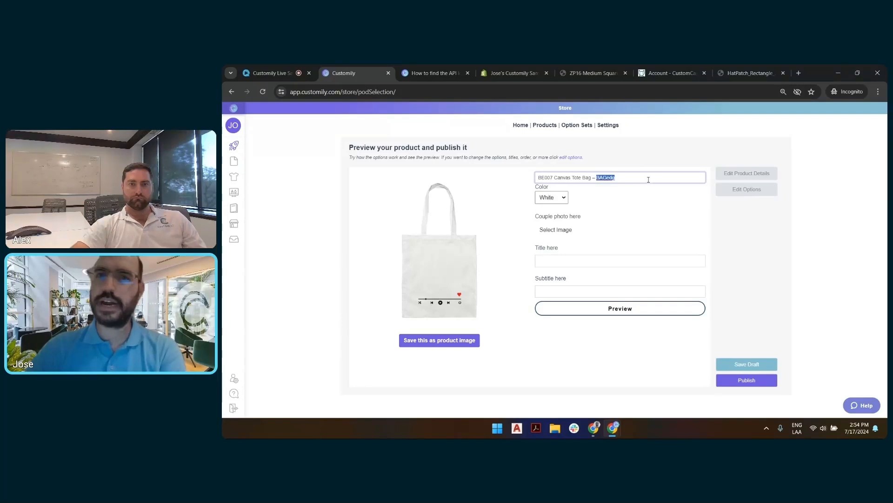
key("BackSpace")
key("BackSpace")
key("BackSpace")
key("BackSpace")
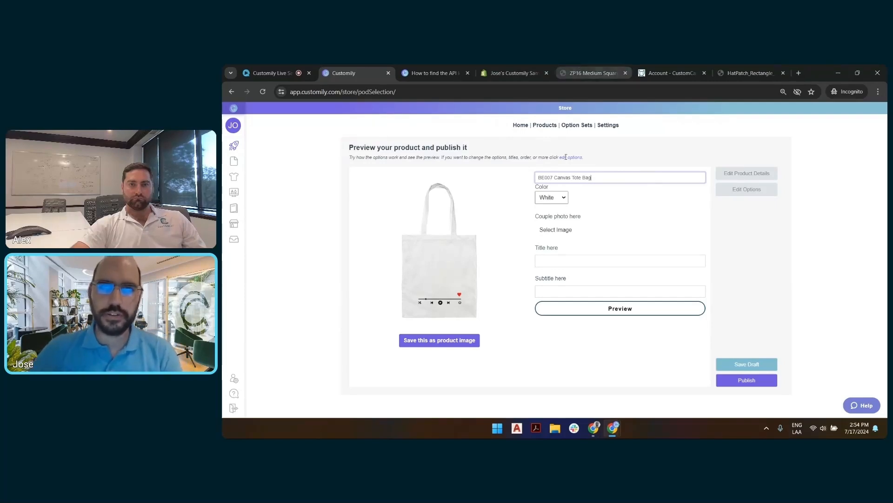
left_click_drag(573, 177, 539, 175)
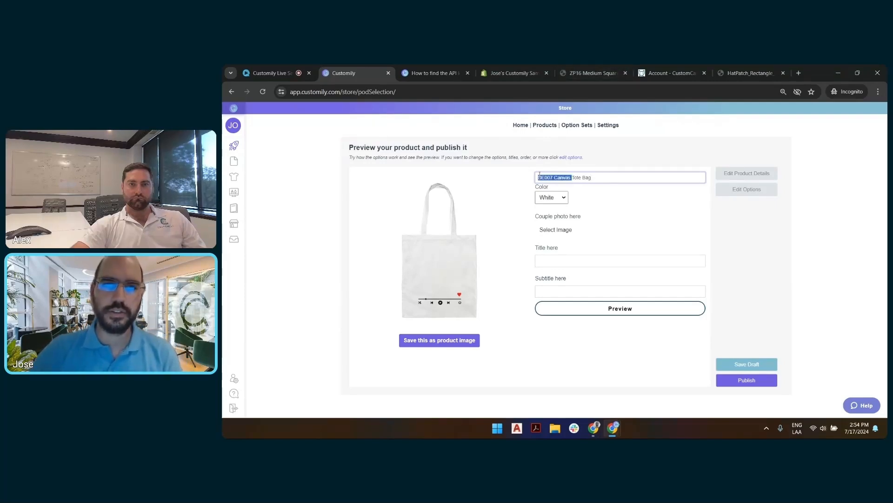
type("Media Play")
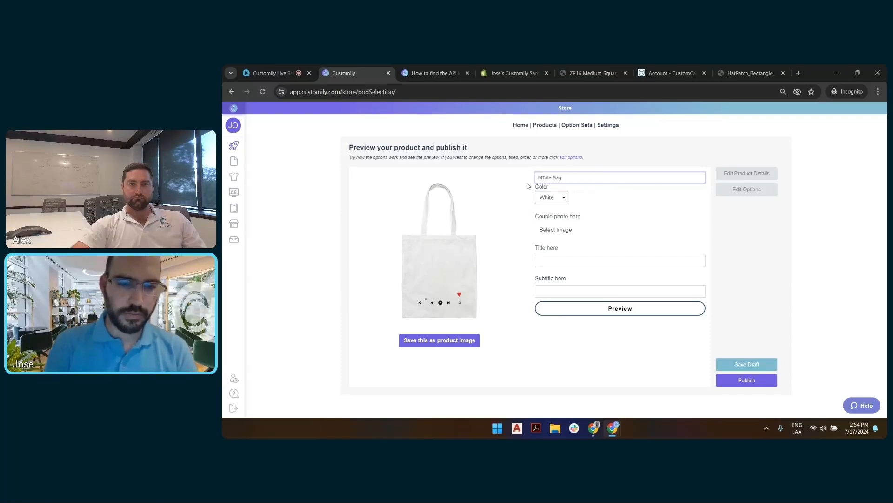
type("er Ca")
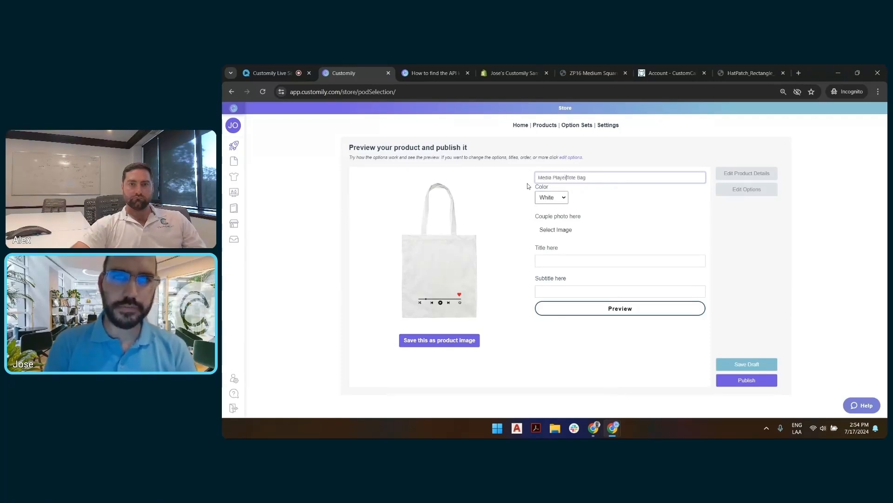
type("uple's")
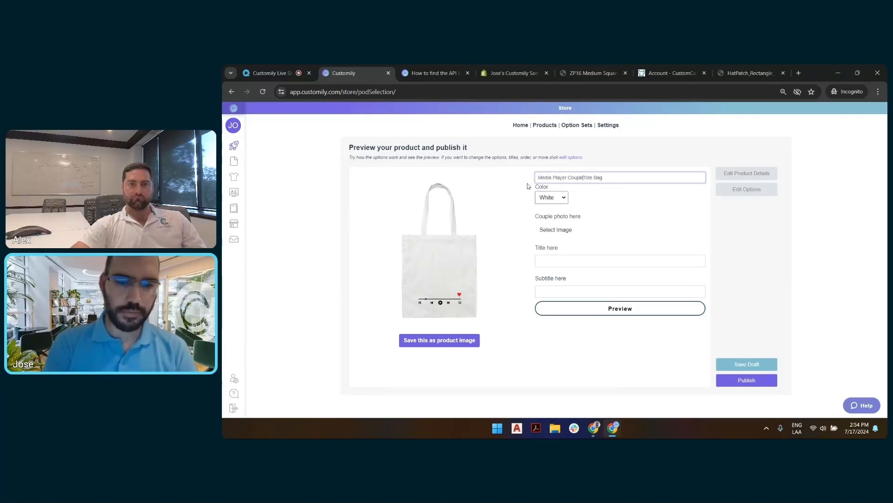
key("Return")
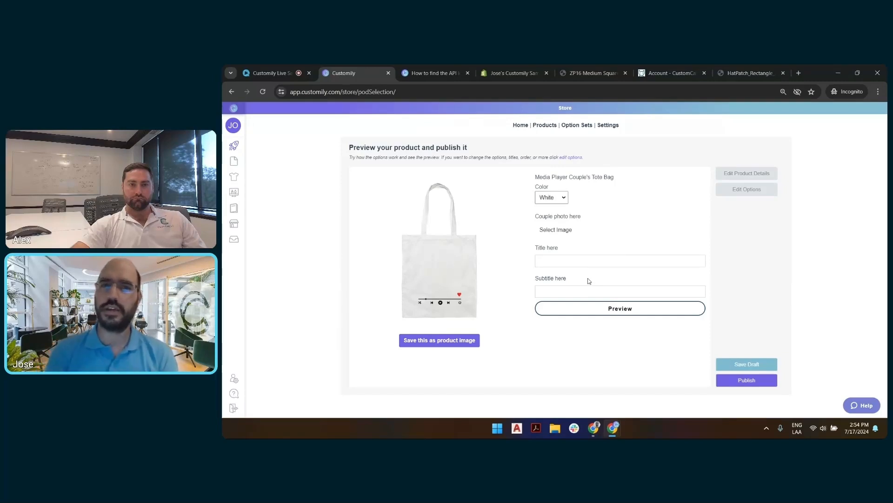
Step: Upload mother-daughter-home-hugging.jpg from the Call Assets folder as the couple photo
left_click(564, 229)
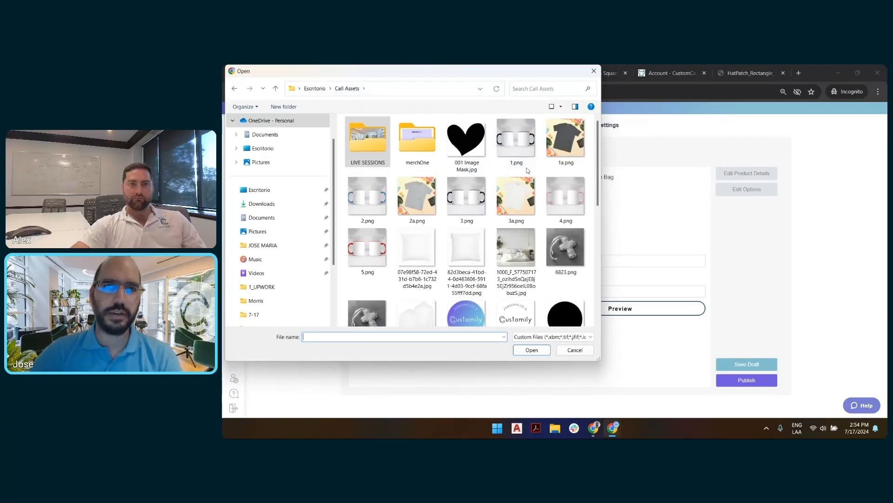
scroll(529, 175, "down", 4)
scroll(529, 175, "down", 2)
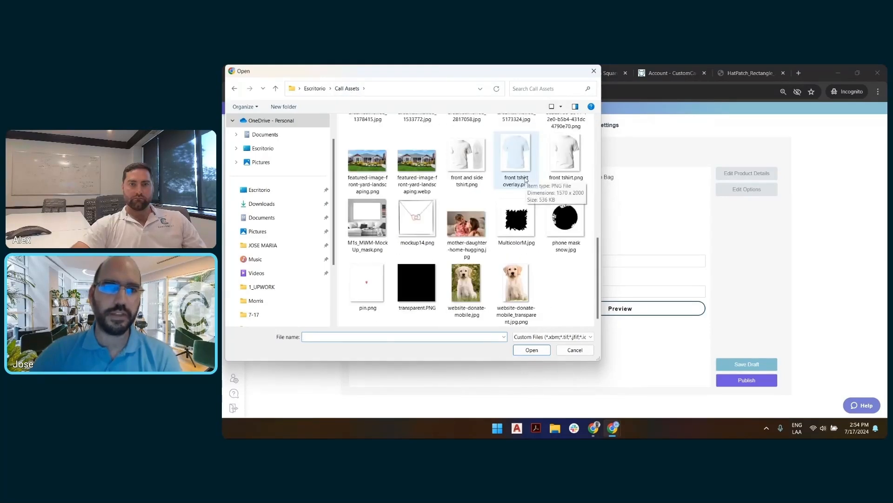
scroll(512, 205, "up", 5)
scroll(488, 228, "down", 5)
double_click(488, 228)
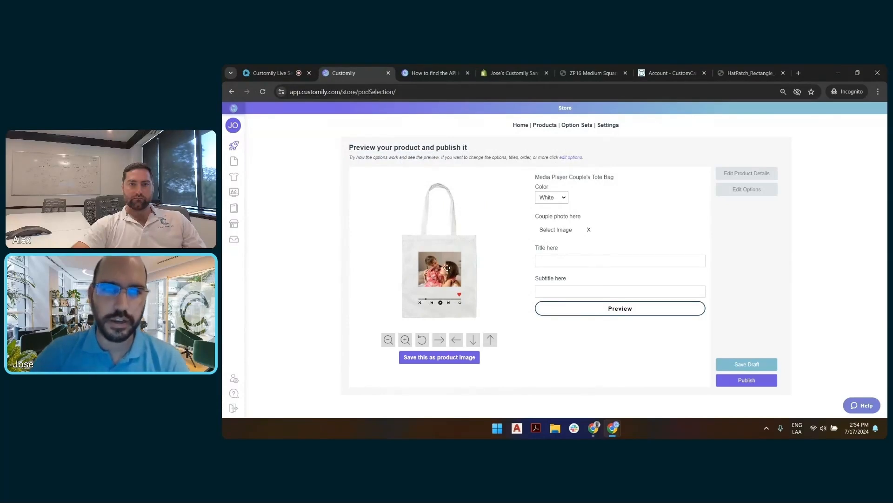
Step: Enlarge the uploaded photo on the tote bag, tilt it slightly clockwise and deselect it
left_click(463, 257)
mouse_move(466, 251)
left_mouse_down()
mouse_move(516, 224)
mouse_move(467, 251)
mouse_move(476, 244)
mouse_move(444, 232)
mouse_move(478, 252)
left_mouse_up()
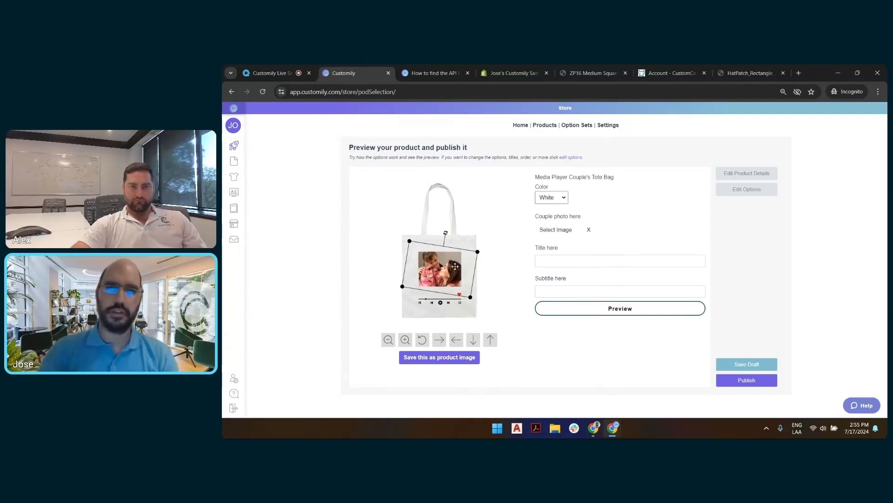
left_click(416, 338)
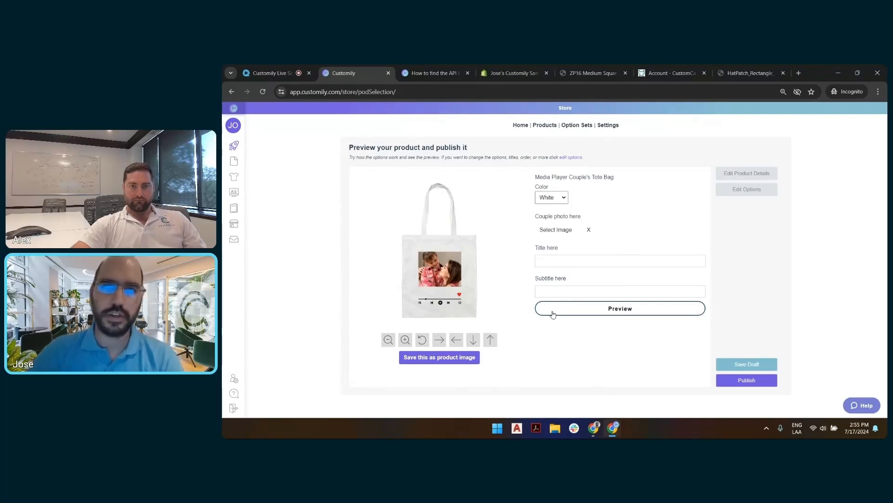
Step: Enter the title "Our Song" and a subtitle with the daughter's first name and "& Mom", then view and close the enlarged preview
left_click(588, 259)
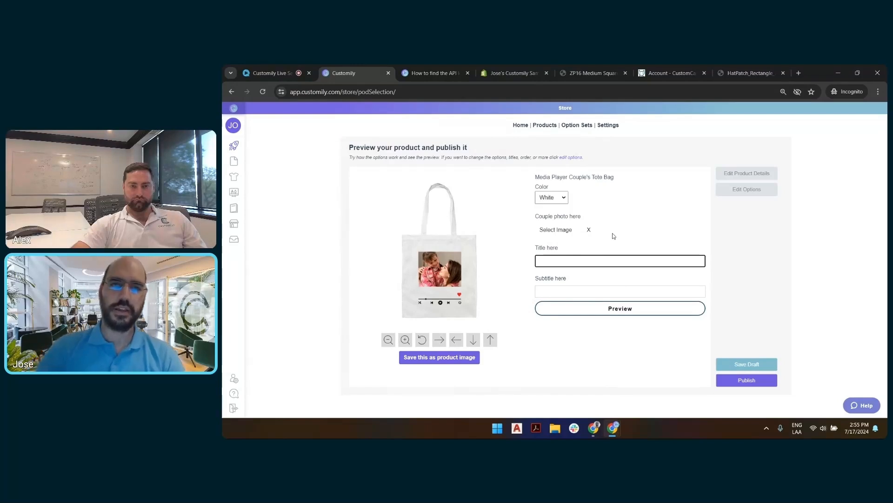
type("Our Song")
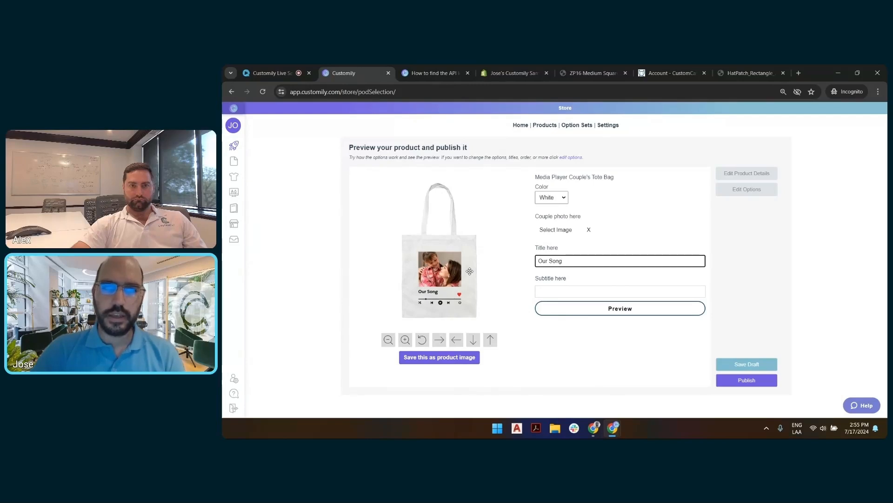
left_click(567, 292)
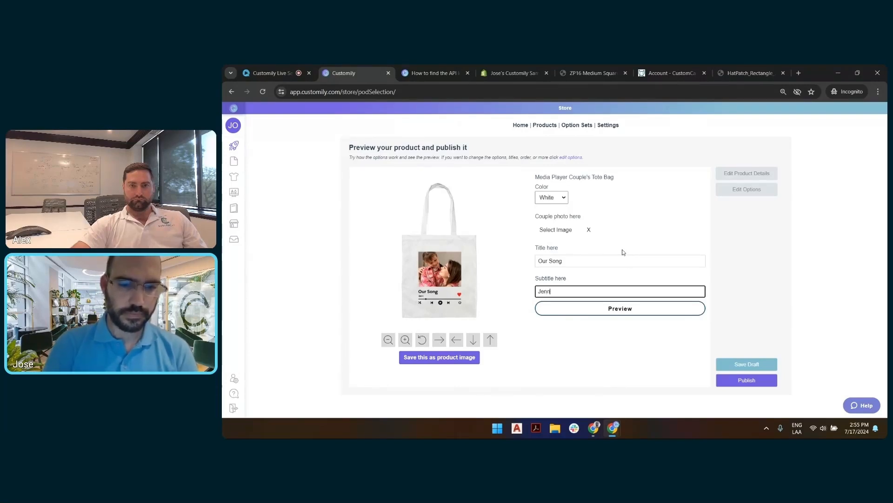
type("Mom")
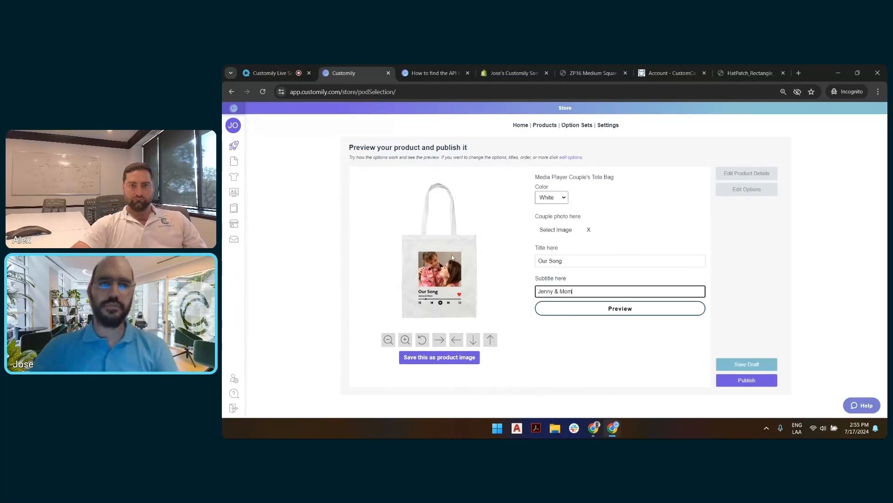
left_click(607, 310)
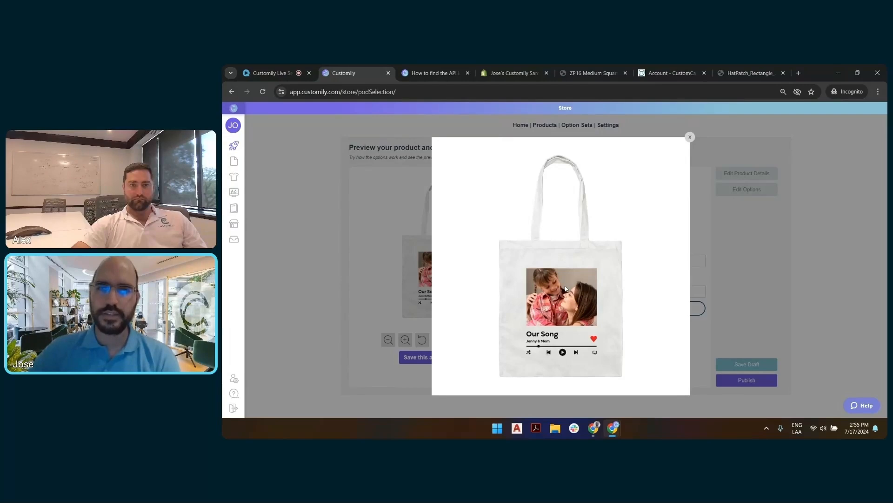
left_click(357, 191)
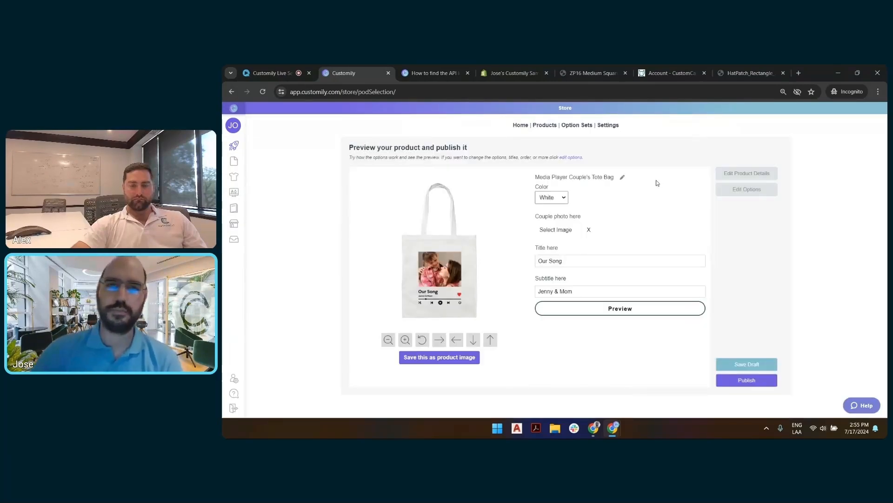
Step: Set the preview color to Pink and save the personalized pink tote bag as the product image
left_click(551, 198)
left_click(558, 223)
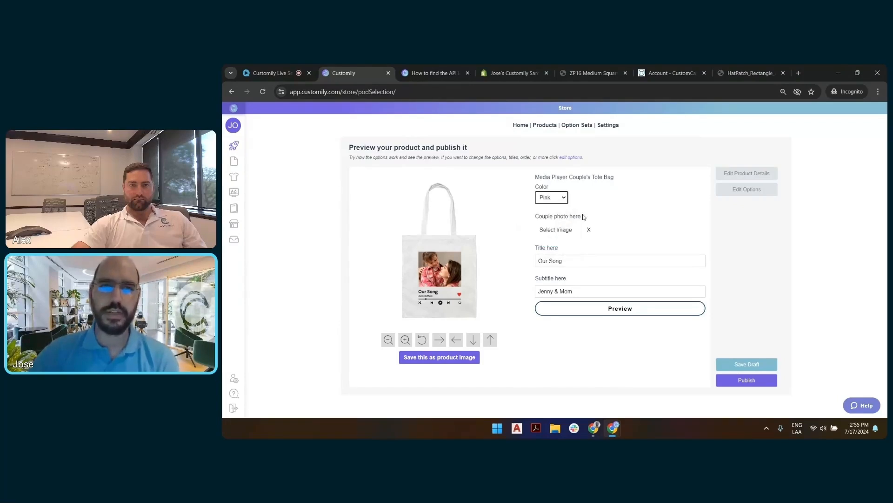
left_click(437, 360)
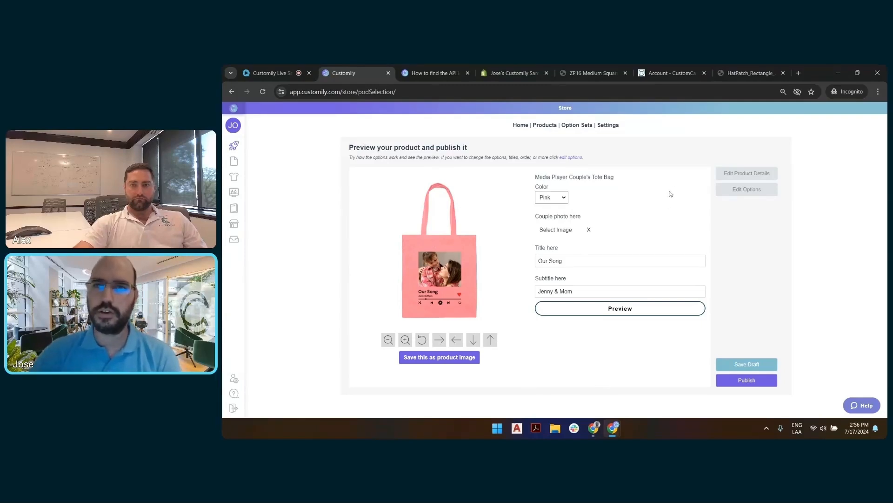
Step: Open the product details and review the tote bag's description
left_click(765, 177)
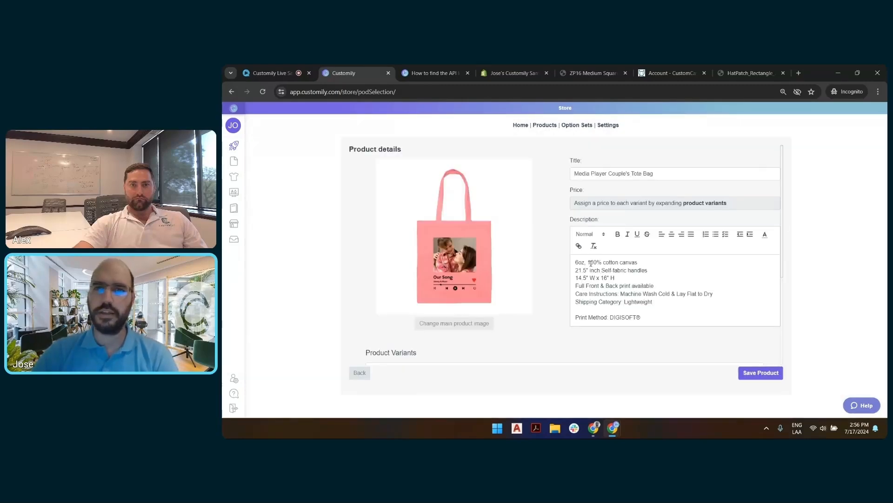
left_click_drag(575, 258, 663, 314)
left_click(648, 277)
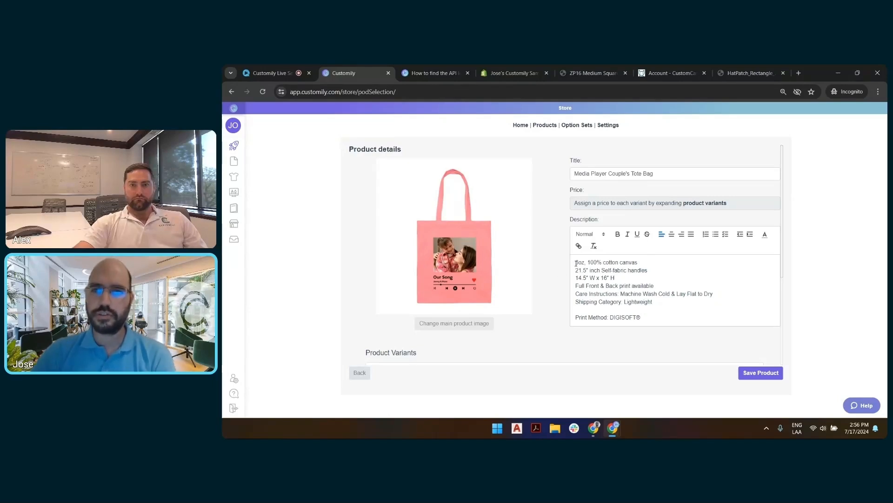
scroll(624, 275, "down", 1)
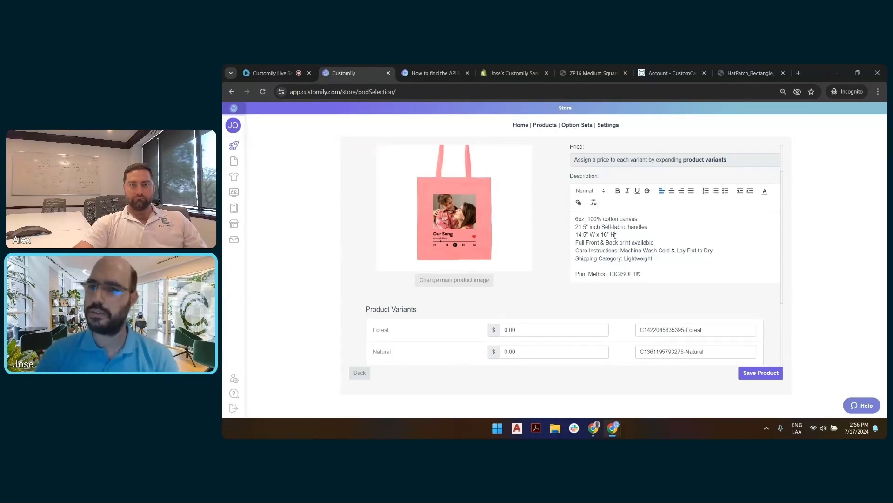
Step: Set the price of the Forest, Natural, Pink, Red, Royal and White variants to $20.00 each
scroll(676, 251, "down", 2)
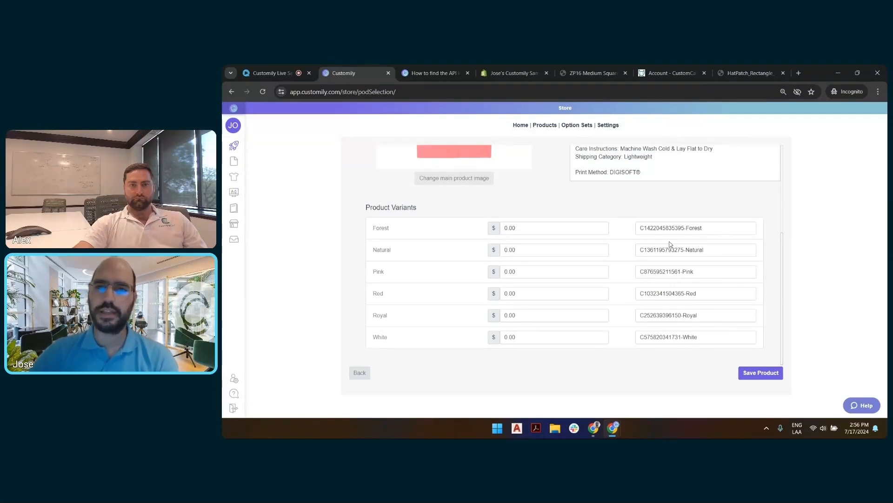
left_click(504, 229)
type("2")
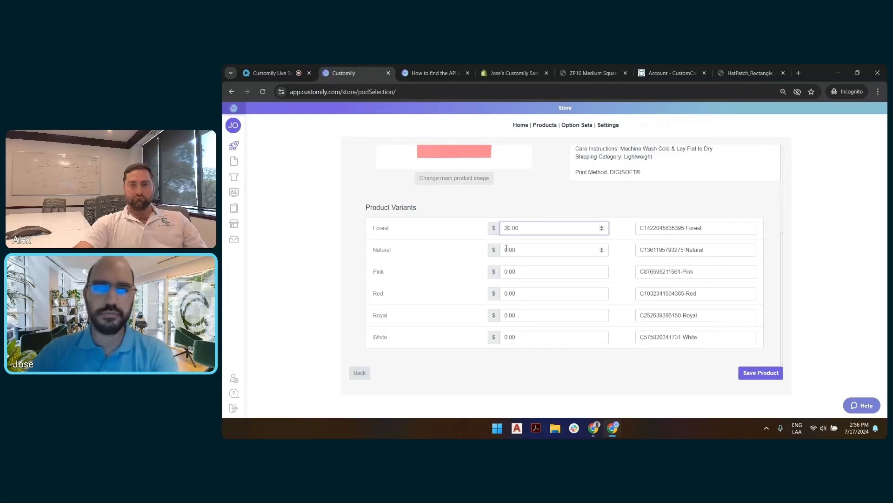
left_click(506, 249)
type("2")
left_click(506, 271)
type("2")
left_click(505, 292)
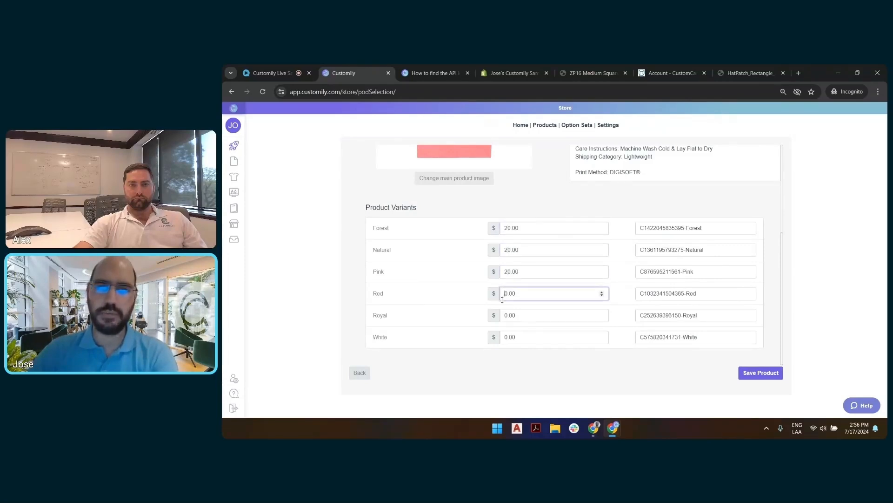
type("2")
left_click(506, 314)
type("2")
left_click(506, 335)
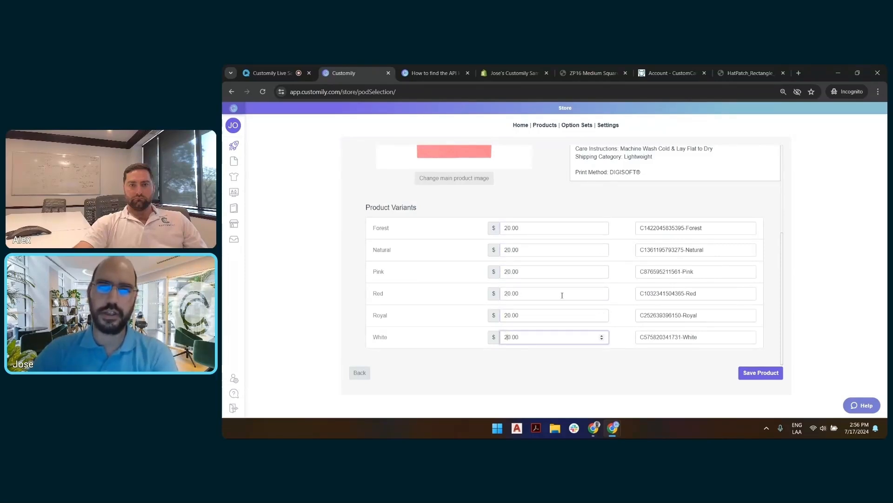
type("2")
left_click(595, 223)
left_click(596, 214)
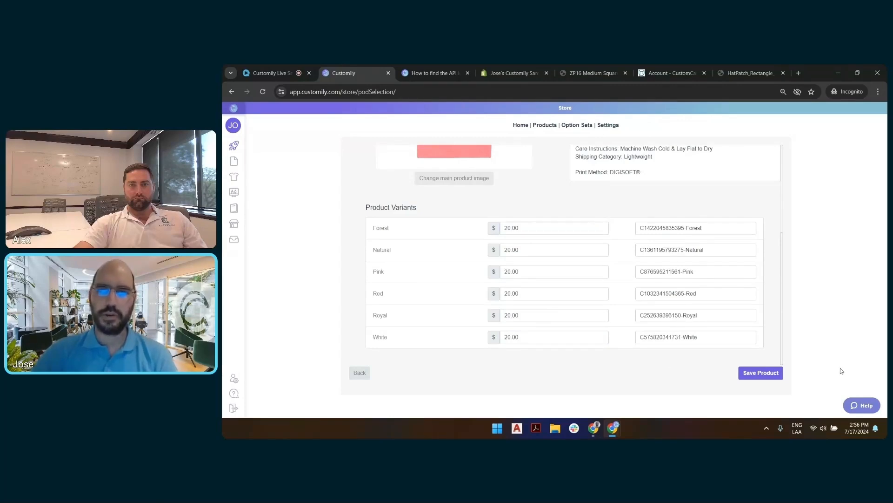
Step: Save the product details and publish the tote bag to the Shopify store
left_click(768, 375)
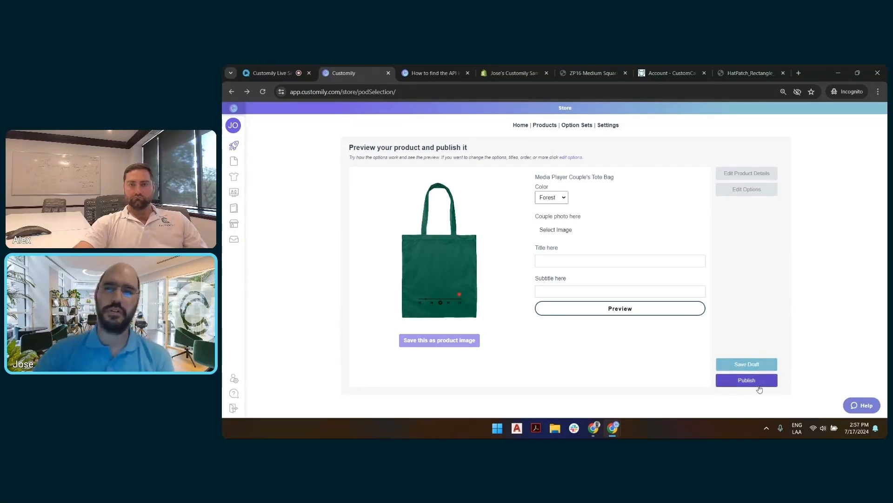
left_click(759, 382)
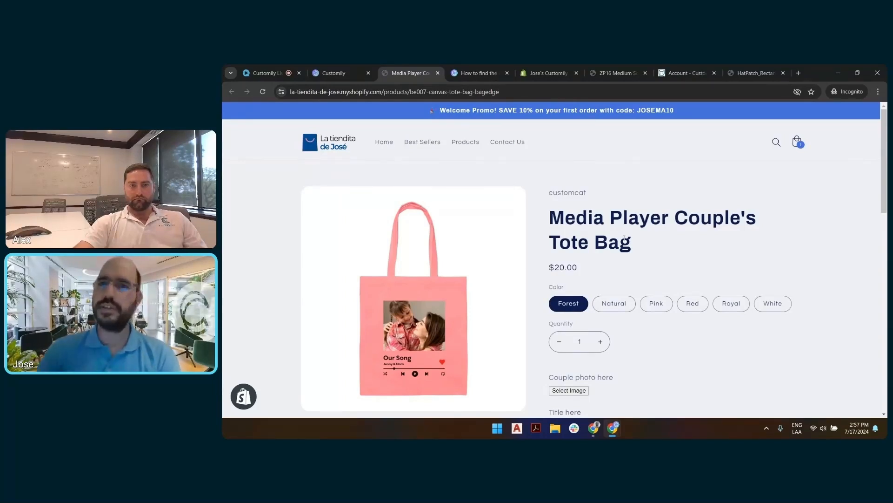
Step: Review the published product page and view the tote bag in the Royal color
scroll(774, 244, "down", 3)
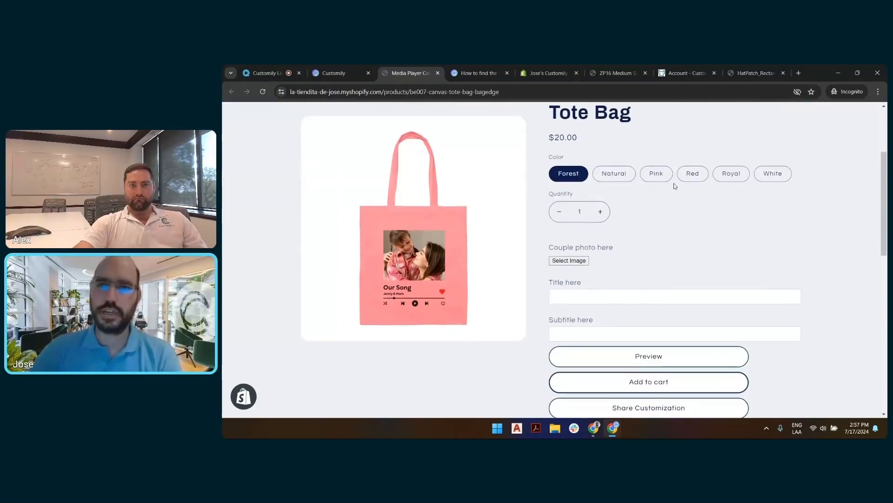
scroll(671, 227, "up", 3)
scroll(668, 233, "down", 3)
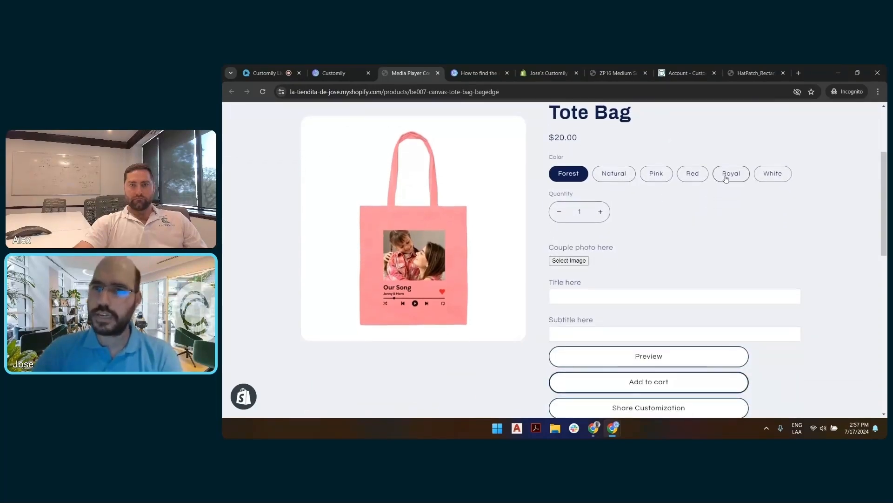
left_click(721, 174)
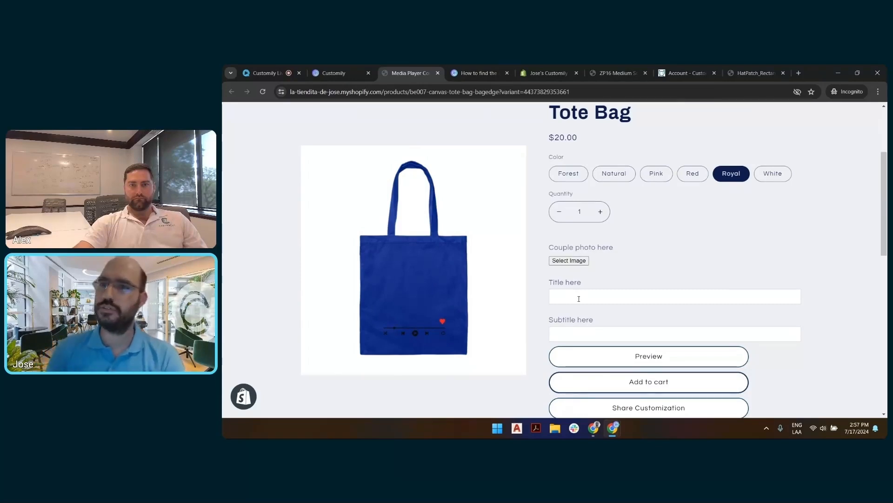
scroll(671, 235, "down", 3)
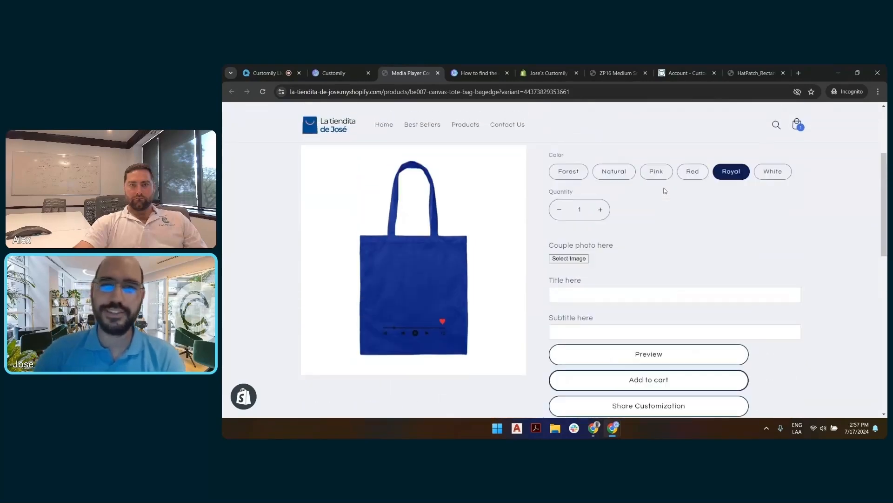
Step: Select the Natural color on the store page and look over the personalization fields and product description
scroll(653, 291, "up", 5)
left_click(630, 263)
scroll(629, 251, "down", 3)
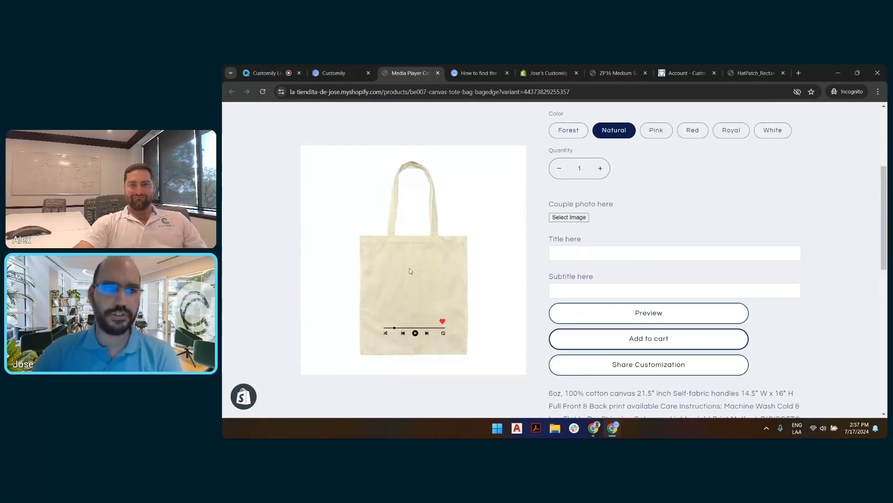
scroll(595, 170, "up", 4)
scroll(689, 303, "down", 3)
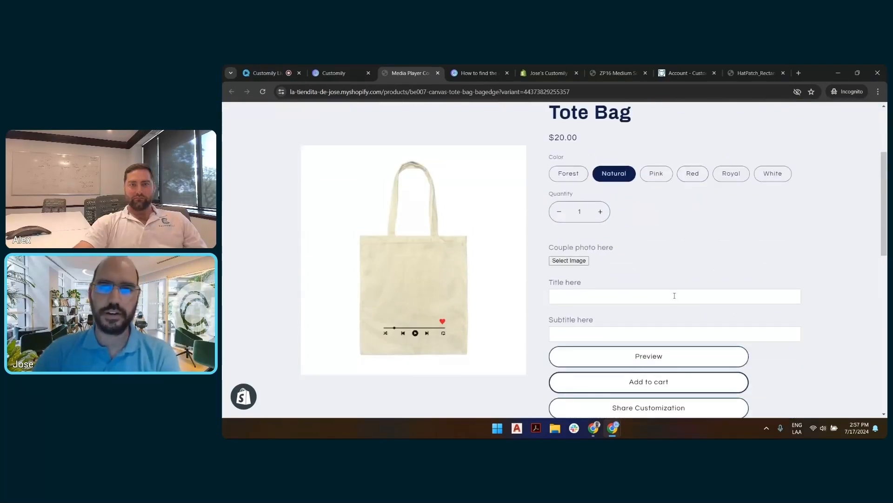
scroll(630, 261, "down", 2)
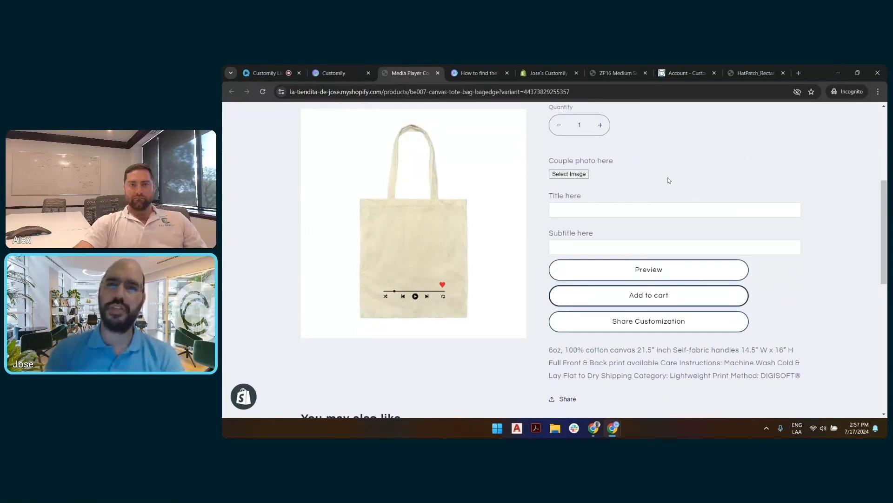
scroll(657, 180, "up", 4)
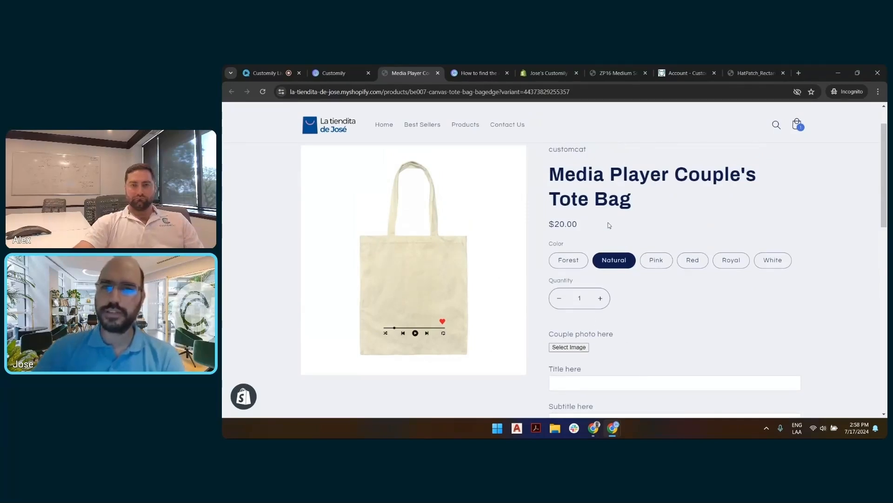
scroll(534, 347, "down", 3)
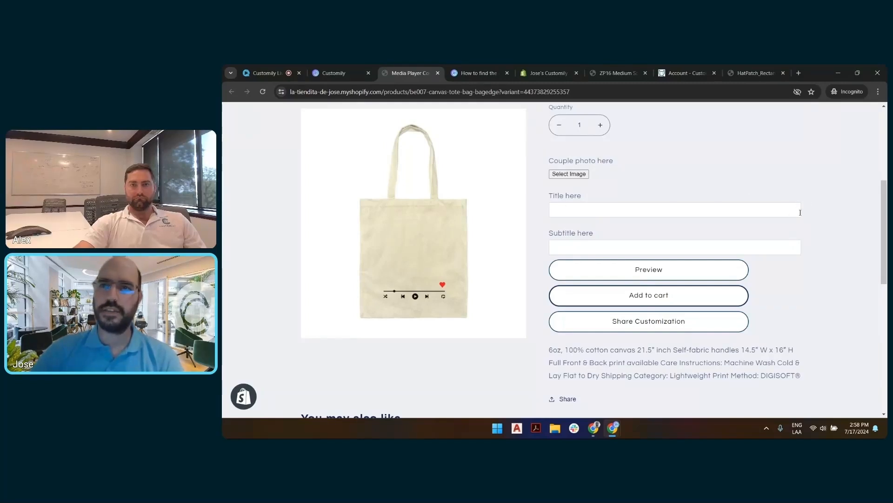
left_click(800, 213)
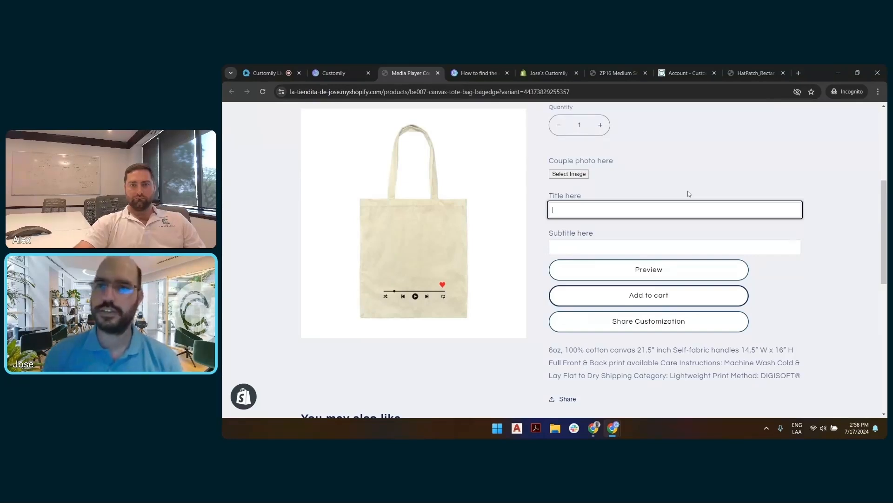
left_click(659, 149)
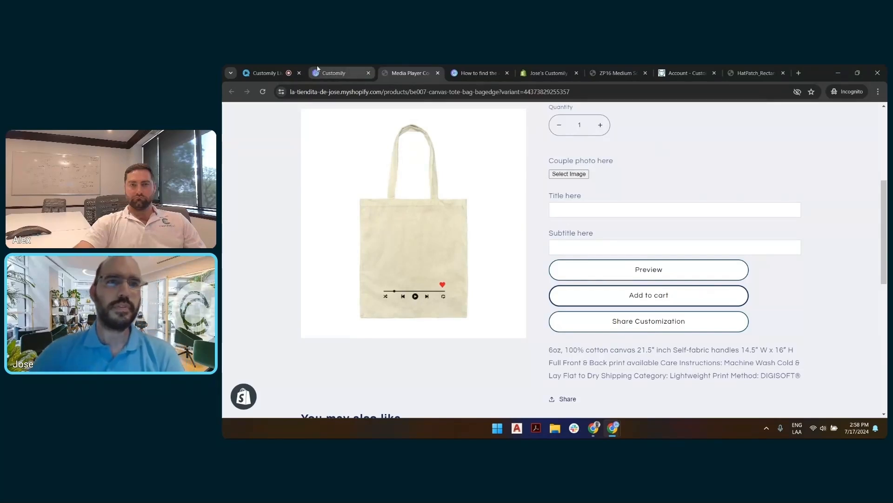
Step: Switch to the Customily product listing and examine its linked template and option set, comparing it with the store page
mouse_move(318, 69)
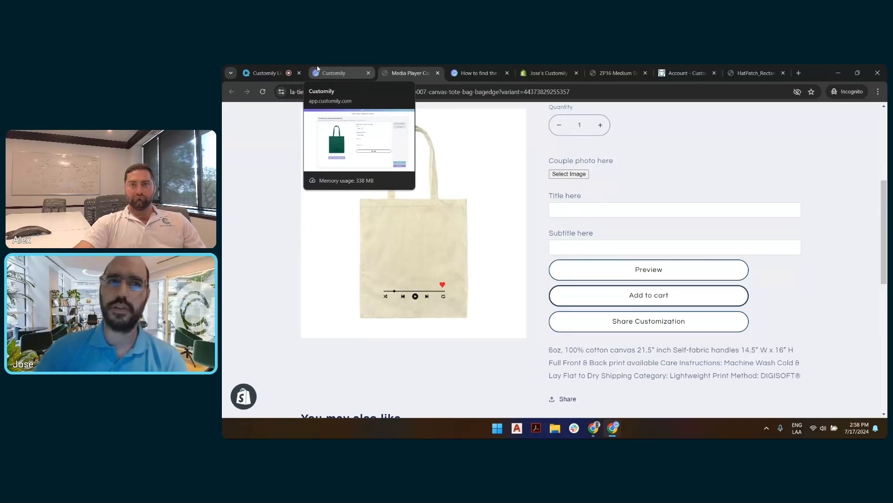
left_click(317, 69)
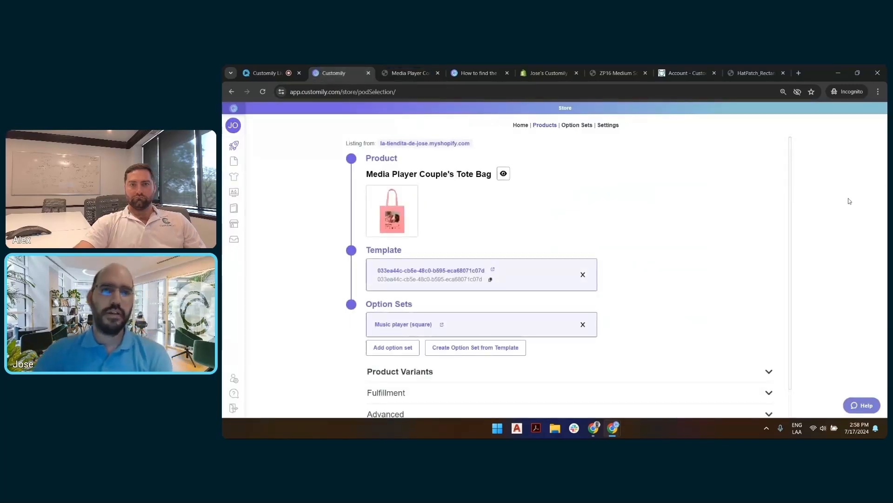
left_click(423, 67)
scroll(654, 189, "up", 5)
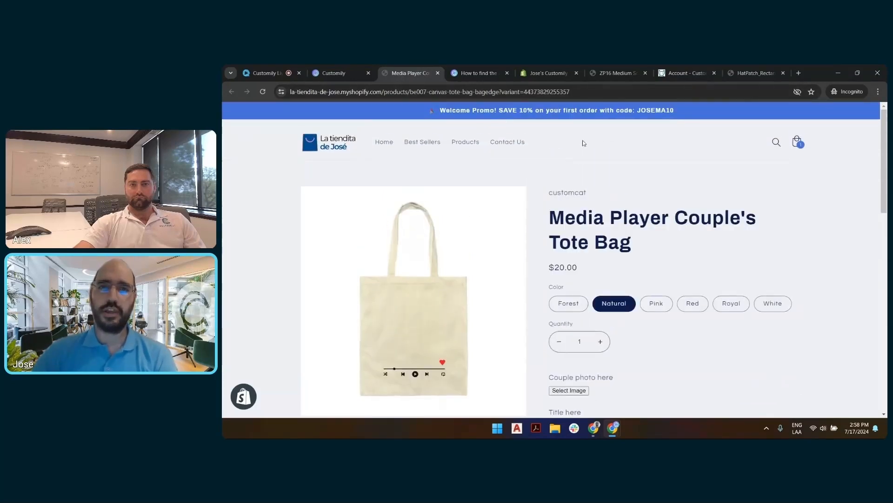
left_click(347, 68)
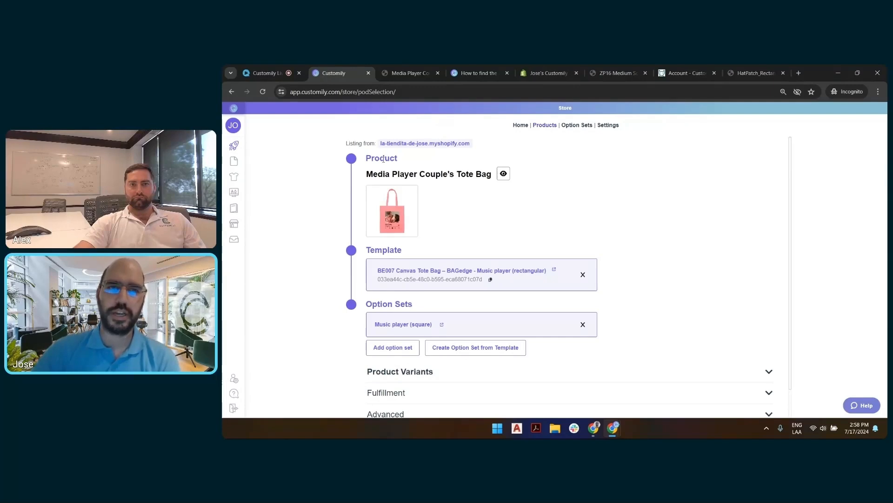
scroll(572, 188, "down", 1)
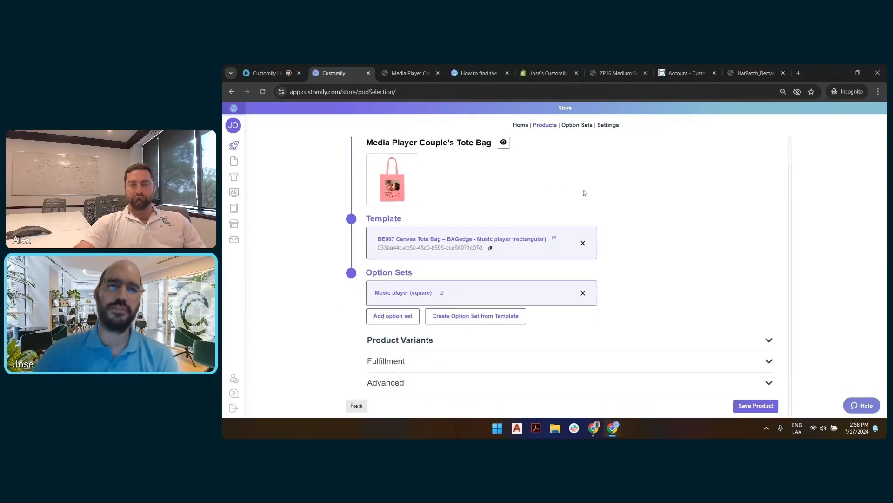
scroll(601, 195, "up", 1)
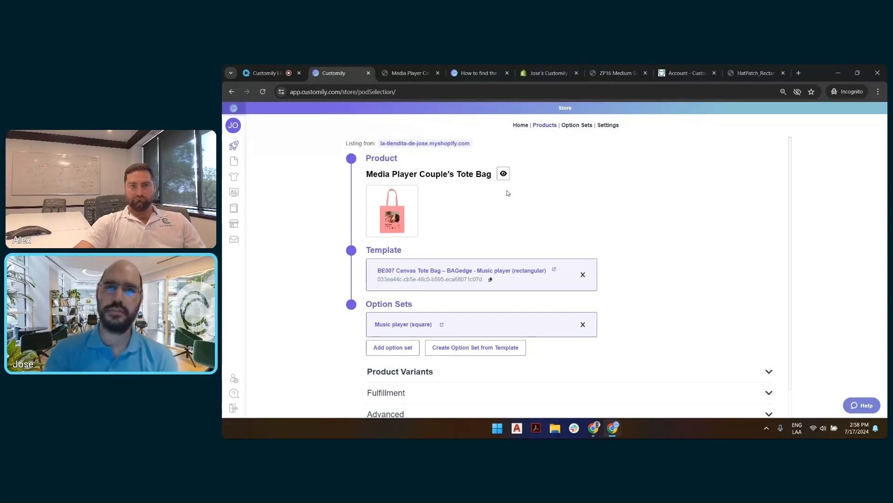
scroll(472, 196, "down", 1)
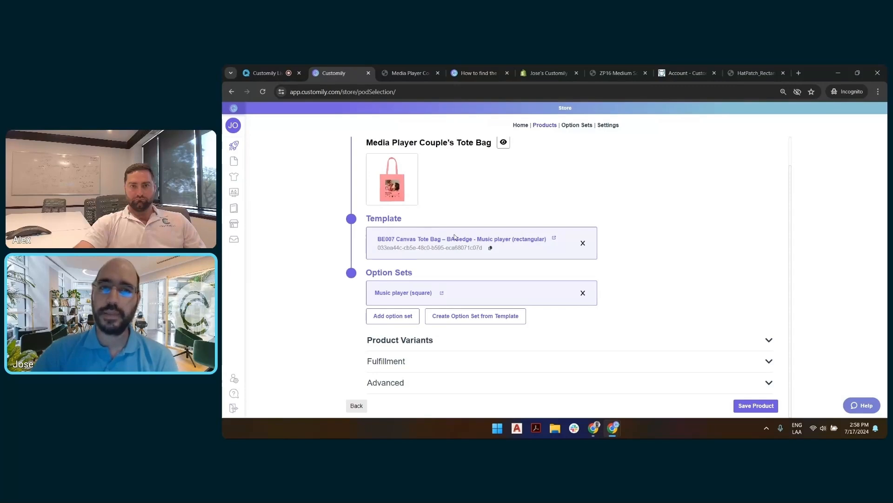
Step: Return to the tote bag's store page and enter "this is the template" as the title
key("ctrl+Tab")
scroll(399, 247, "down", 4)
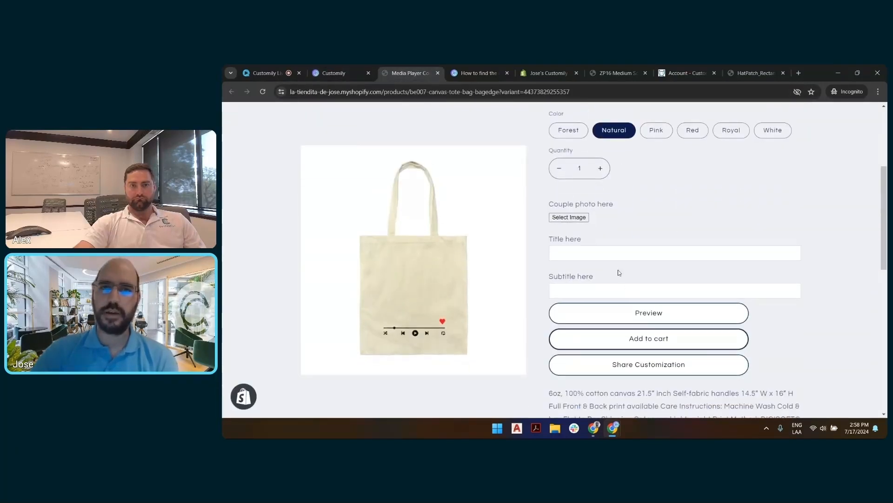
left_click(580, 250)
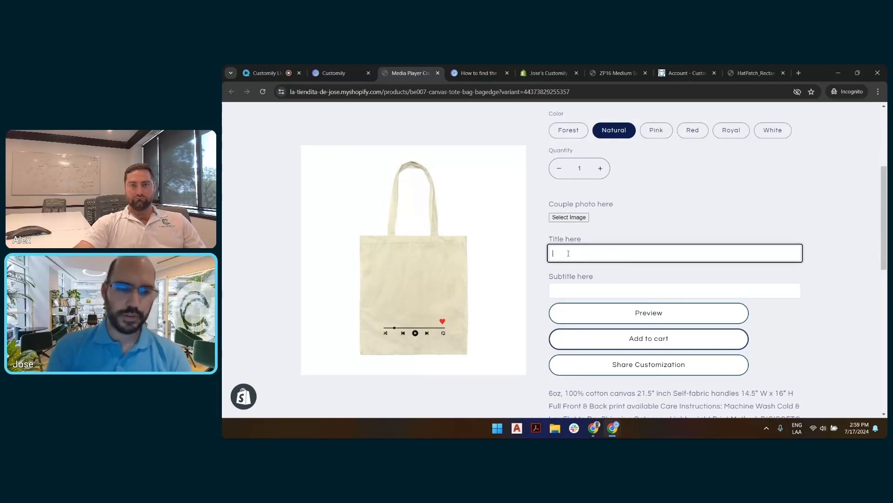
type("this is the templae")
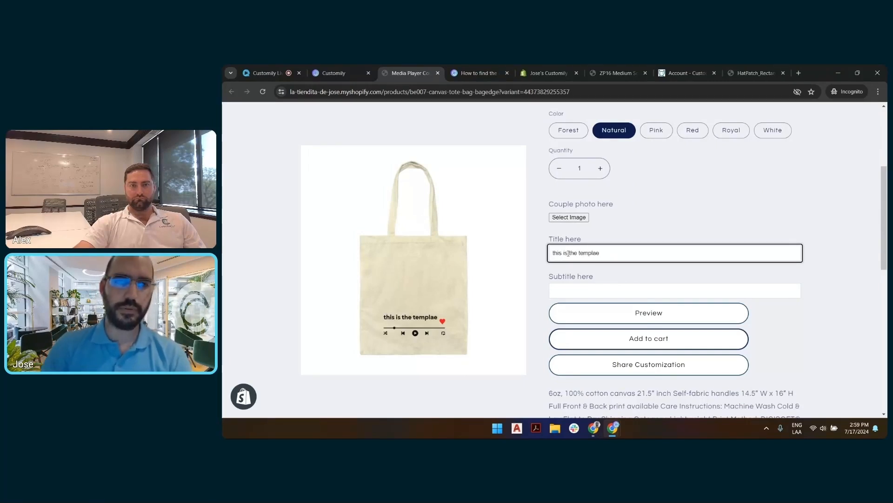
key("BackSpace")
type("te")
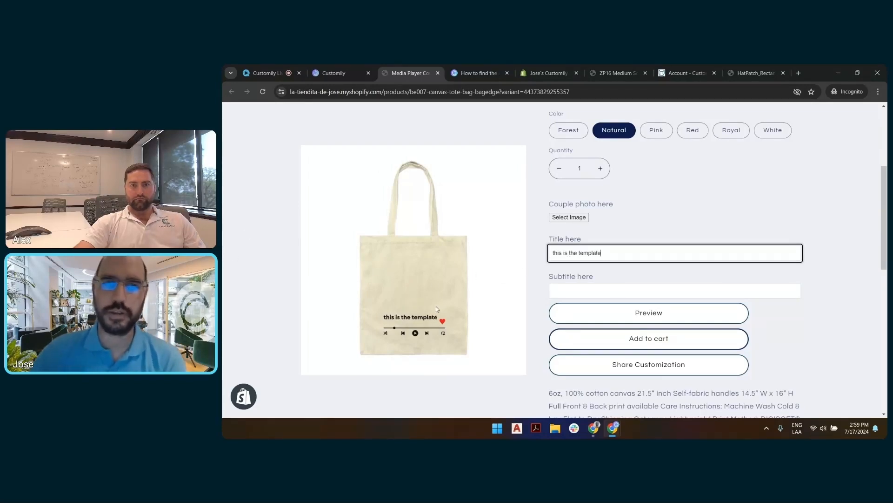
Step: Compare the tote bag's Customily listing with its store page, checking the photo, title and subtitle fields against the linked template and option set
left_click(335, 74)
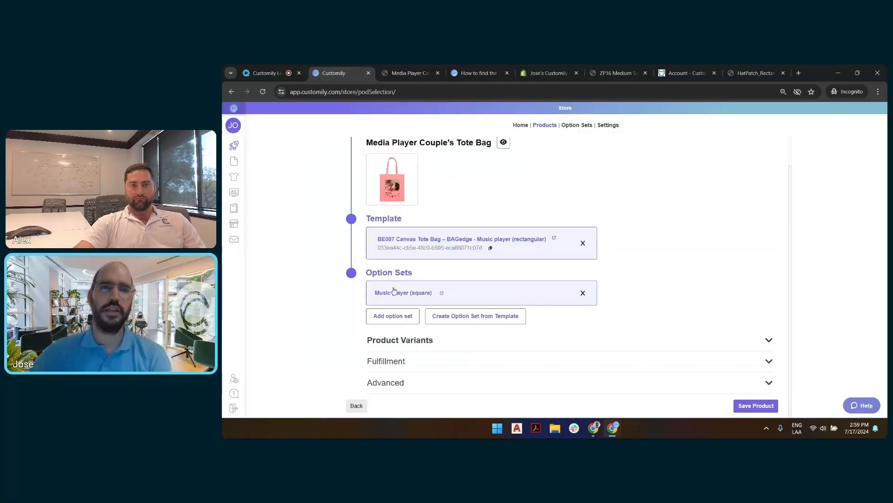
left_click(410, 73)
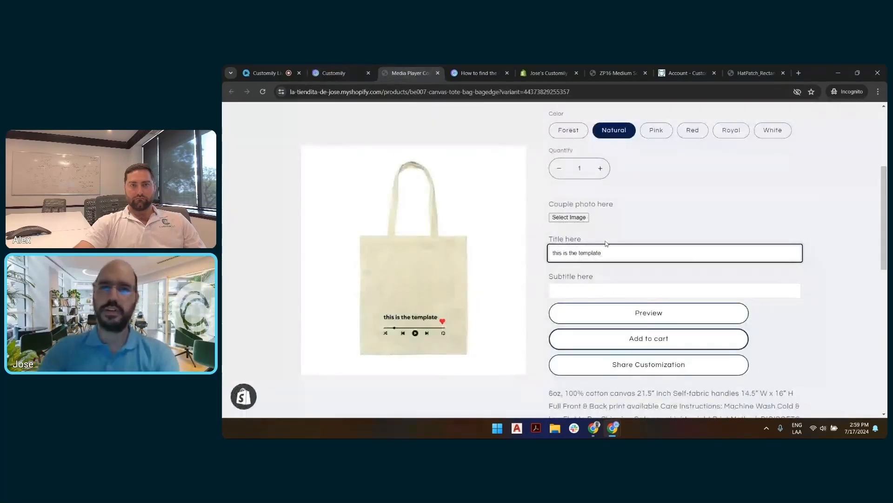
left_click(614, 293)
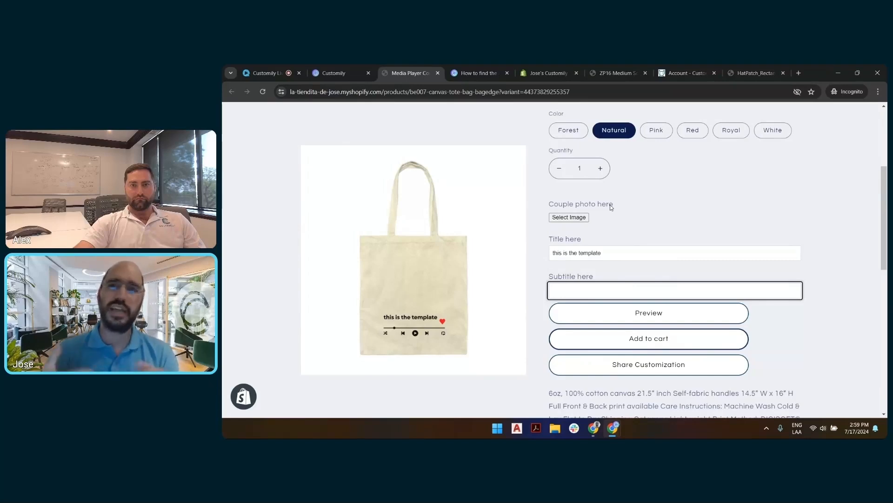
left_click(334, 73)
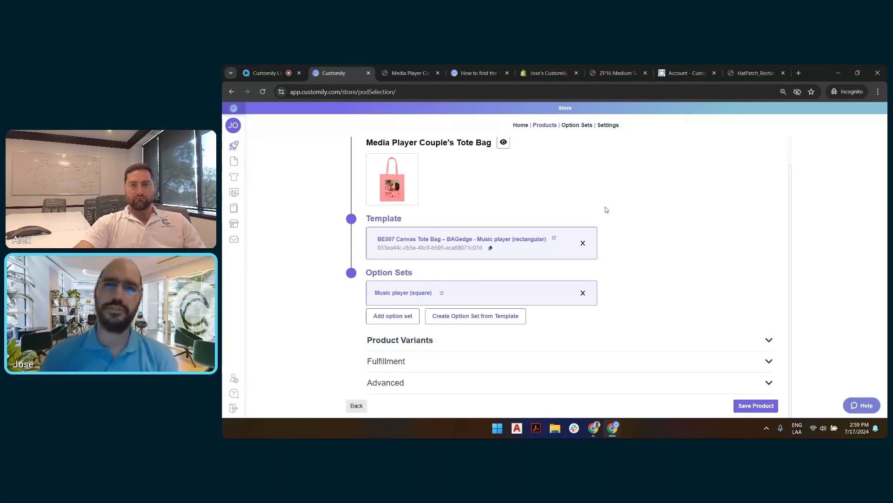
Step: Check the tote bag listing's template and option set in Customily, and save the product
scroll(600, 216, "up", 1)
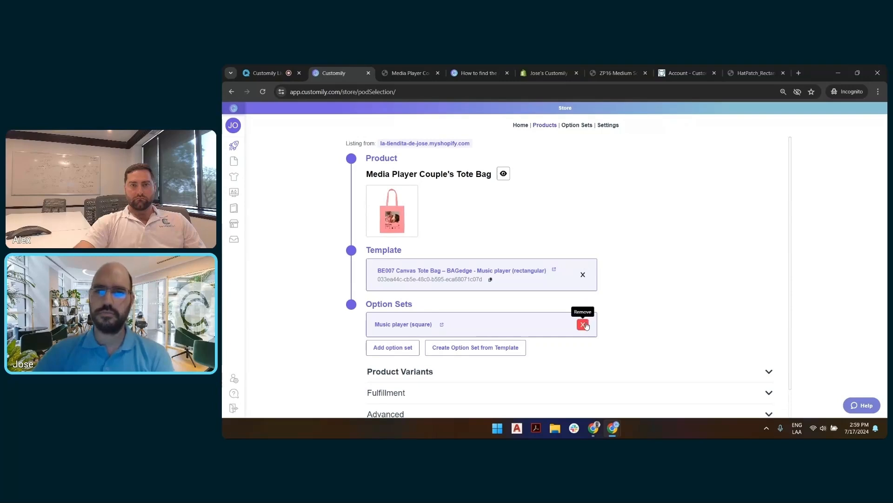
scroll(601, 312, "down", 1)
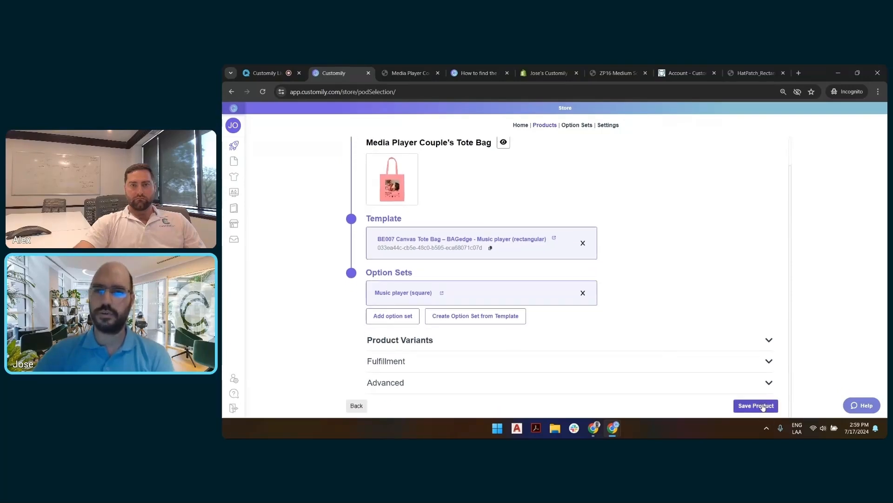
left_click(758, 401)
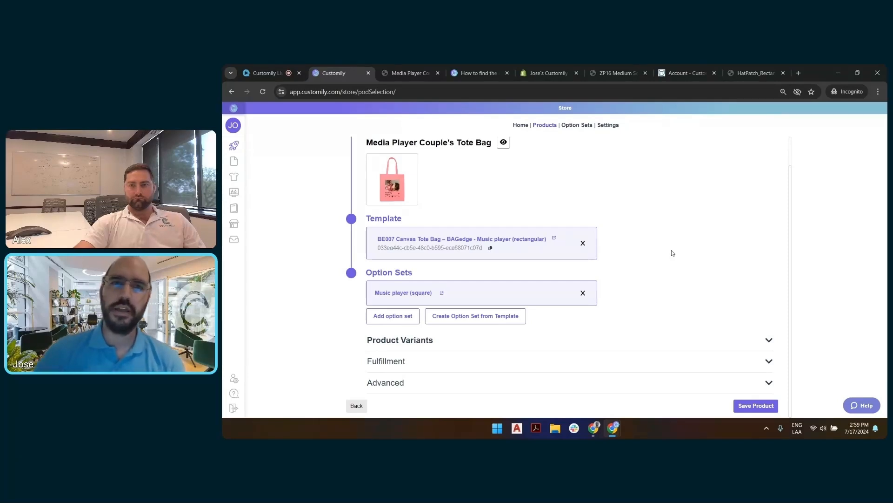
Step: Leave the tote bag listing and open the Customily start page
scroll(675, 252, "up", 1)
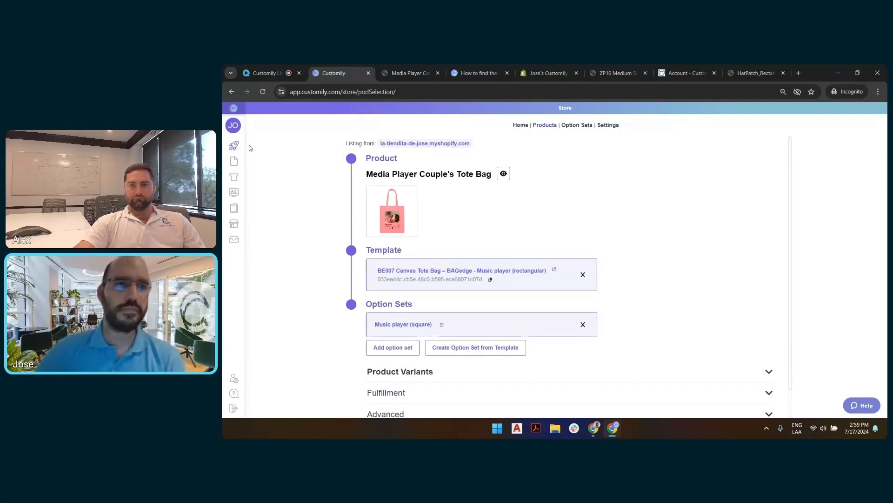
mouse_move(241, 147)
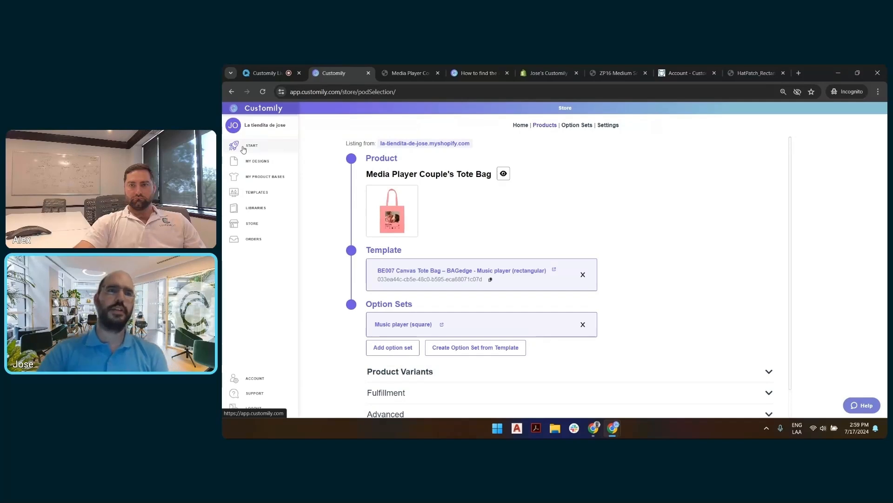
left_click(243, 148)
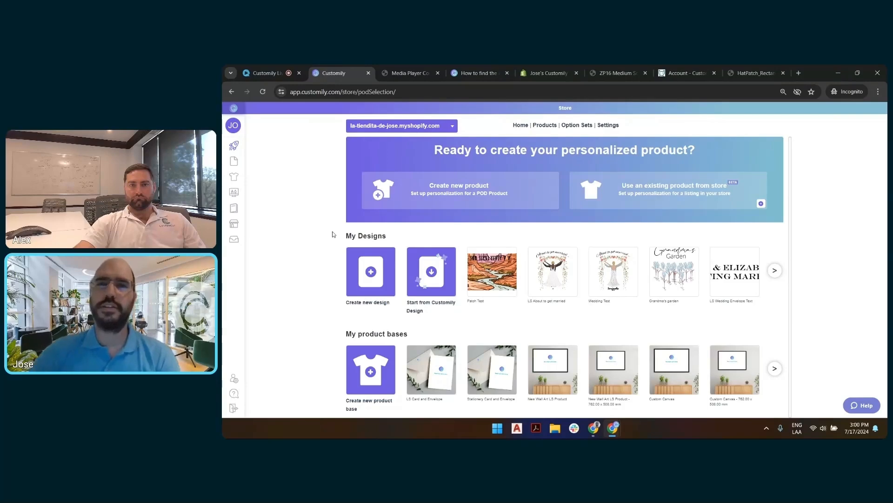
Step: Switch to the CustomCat account, open its knowledge resources and go to the Artwork Guidelines article
left_click(677, 77)
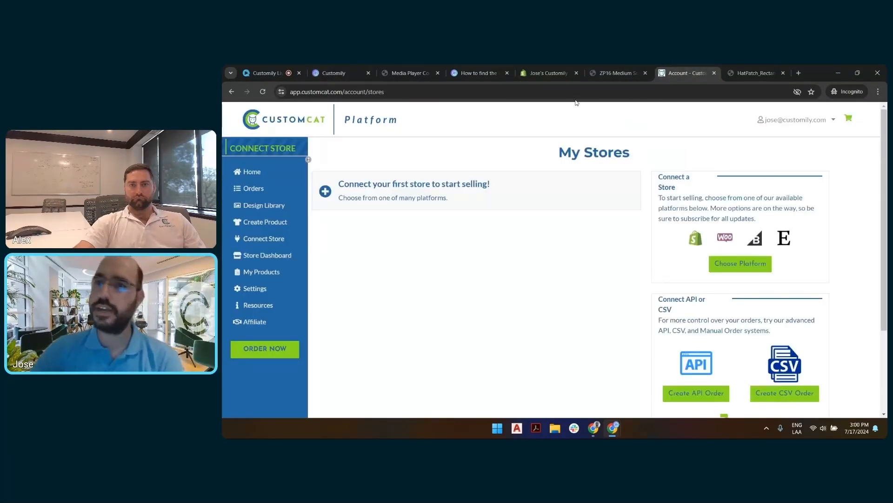
left_click(264, 307)
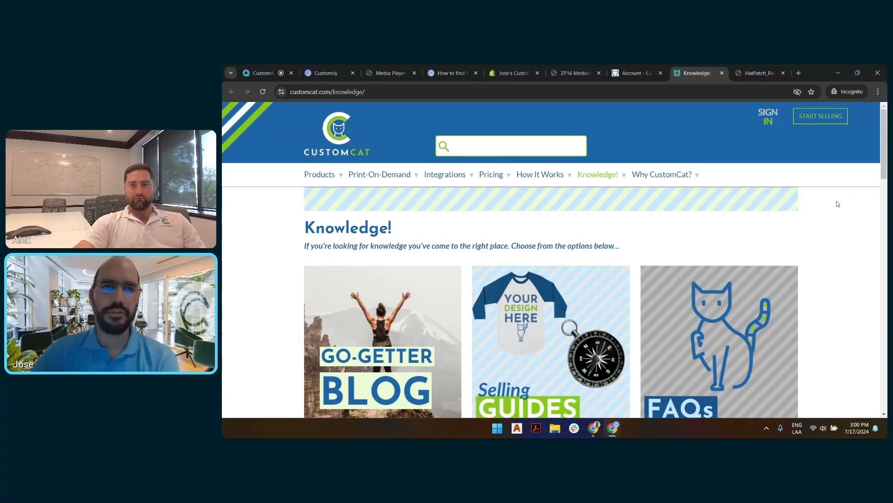
scroll(773, 217, "down", 2)
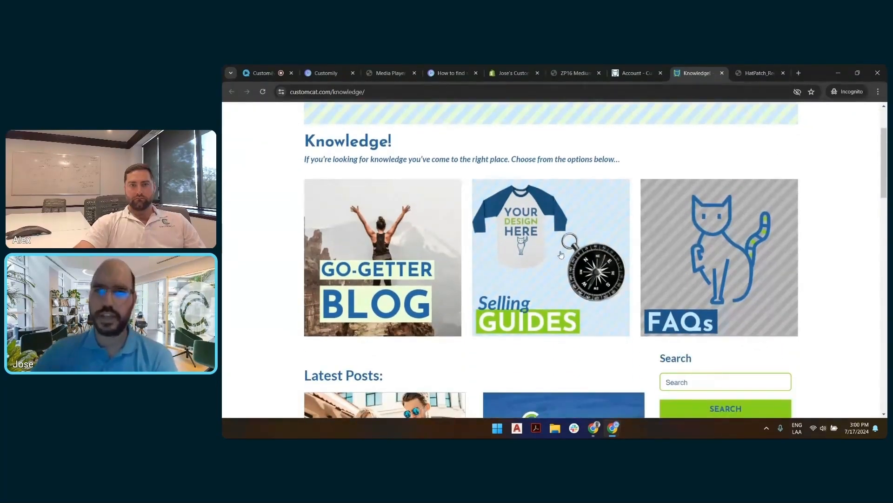
scroll(807, 279, "down", 4)
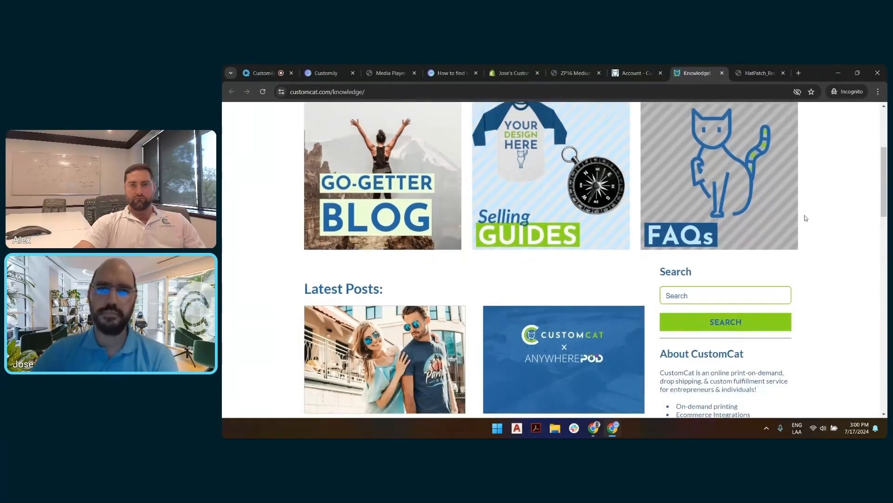
scroll(802, 207, "down", 7)
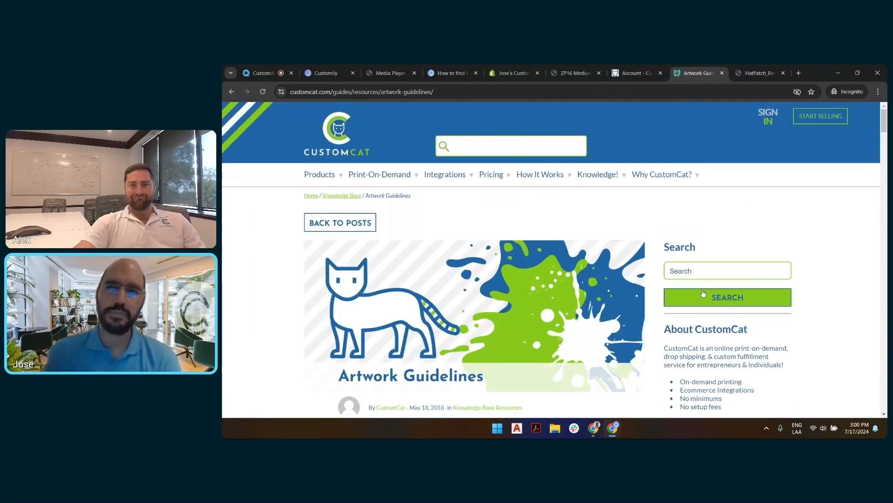
Step: Examine the Artwork Guidelines page, covering the design guideline downloads and the art templates offered for each product category
scroll(629, 209, "down", 5)
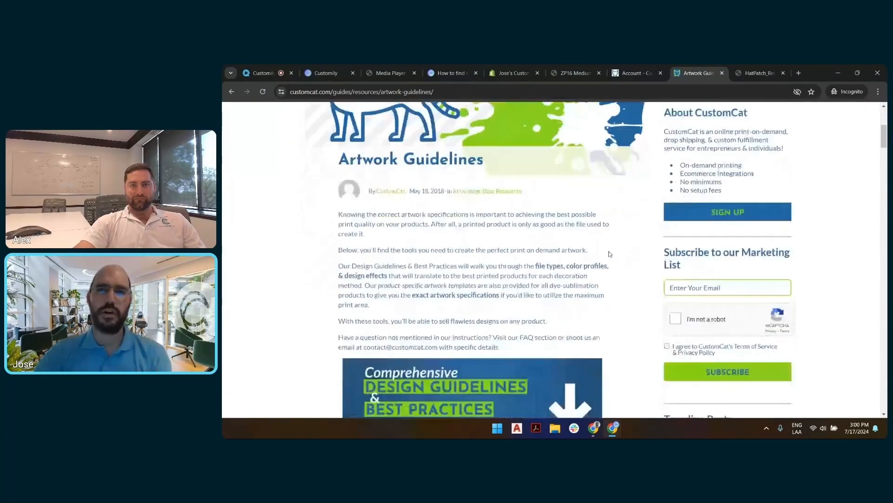
scroll(631, 233, "down", 1)
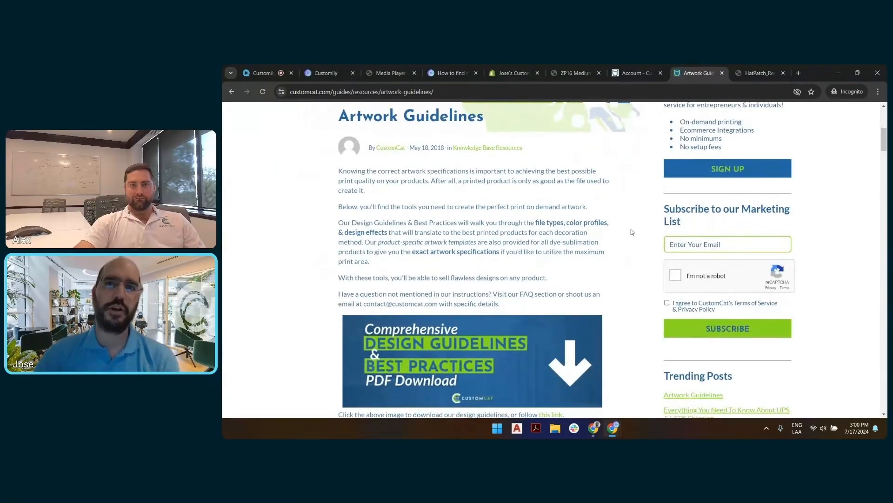
scroll(652, 223, "down", 3)
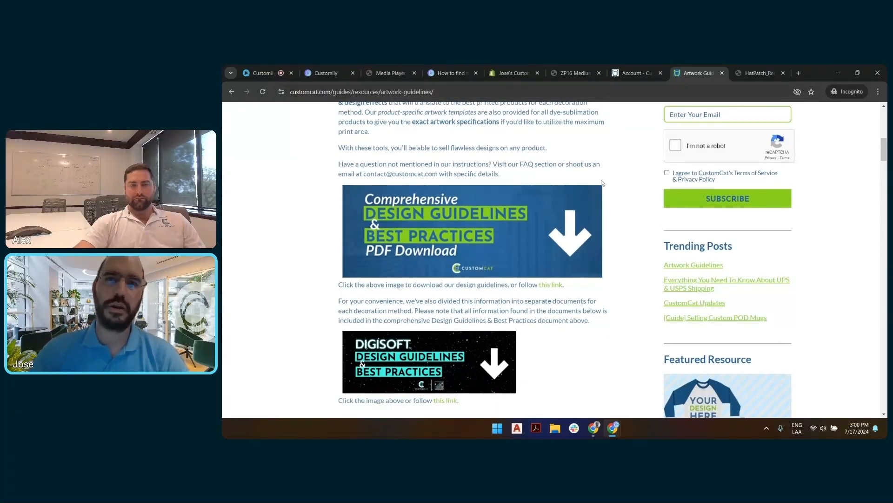
scroll(652, 222, "down", 3)
scroll(634, 198, "down", 4)
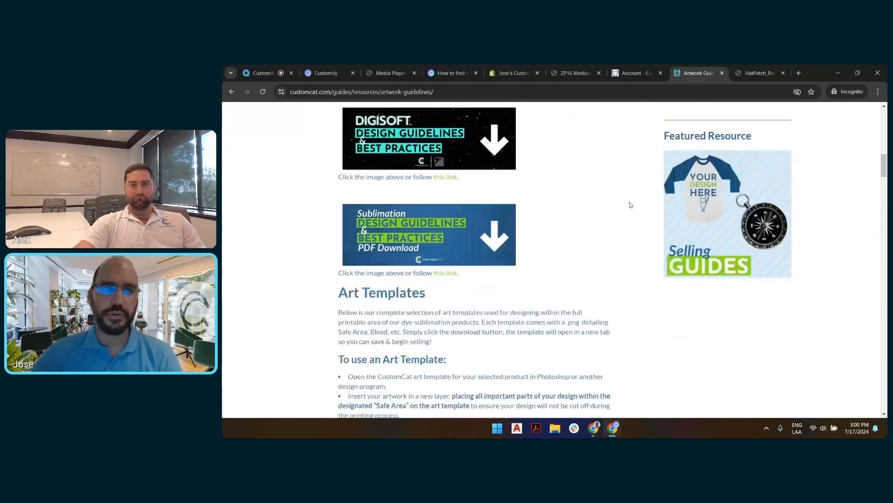
scroll(592, 173, "down", 4)
scroll(589, 170, "down", 5)
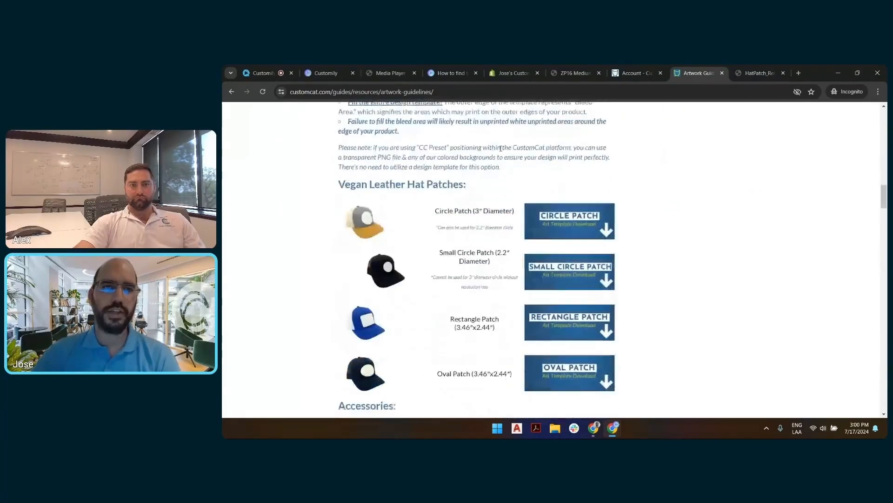
scroll(394, 191, "up", 1)
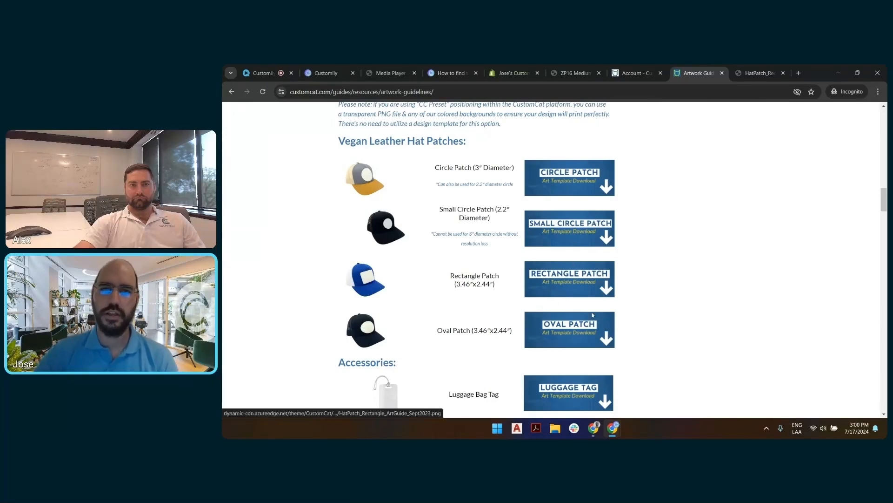
scroll(645, 272, "down", 1)
scroll(646, 273, "down", 10)
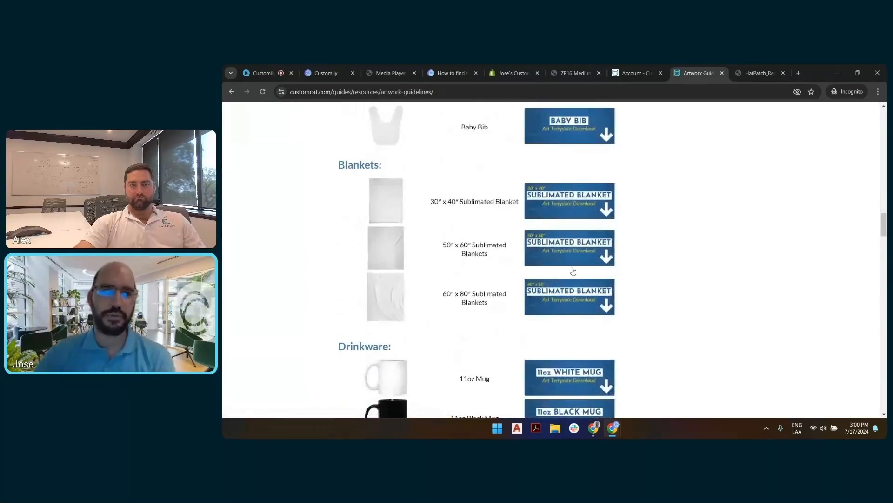
scroll(572, 272, "down", 4)
scroll(584, 228, "down", 15)
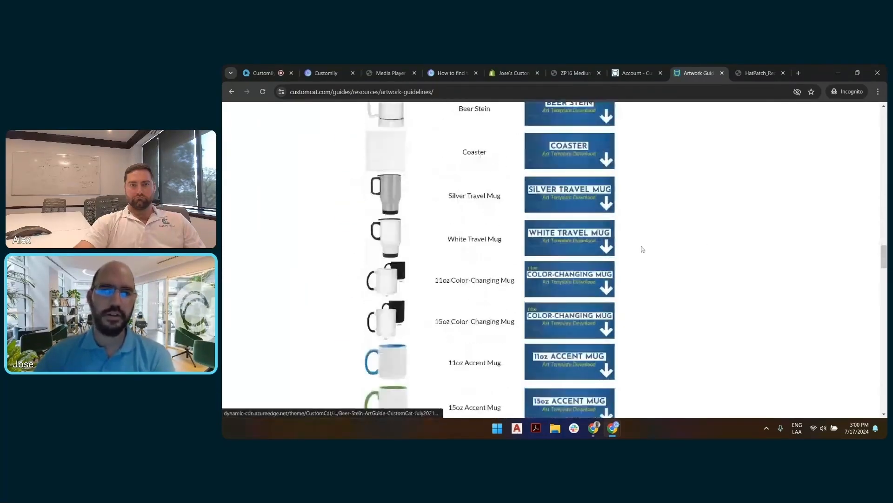
scroll(626, 245, "down", 7)
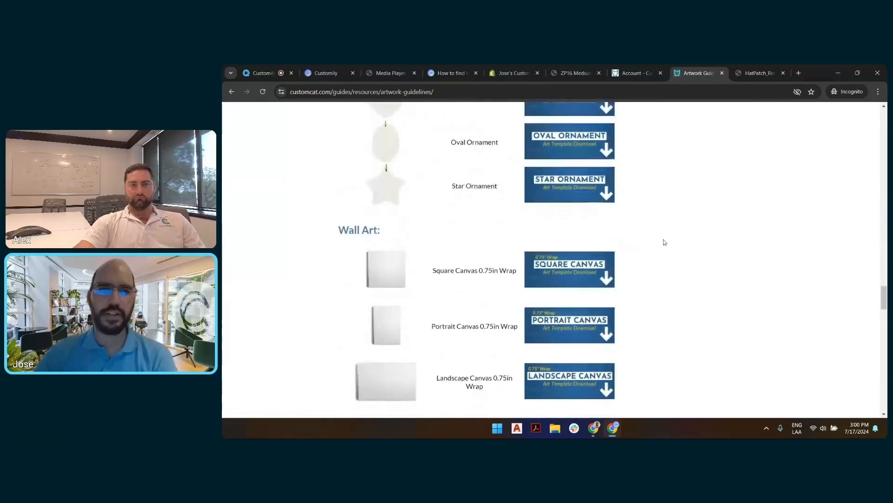
scroll(664, 244, "down", 5)
scroll(635, 267, "down", 6)
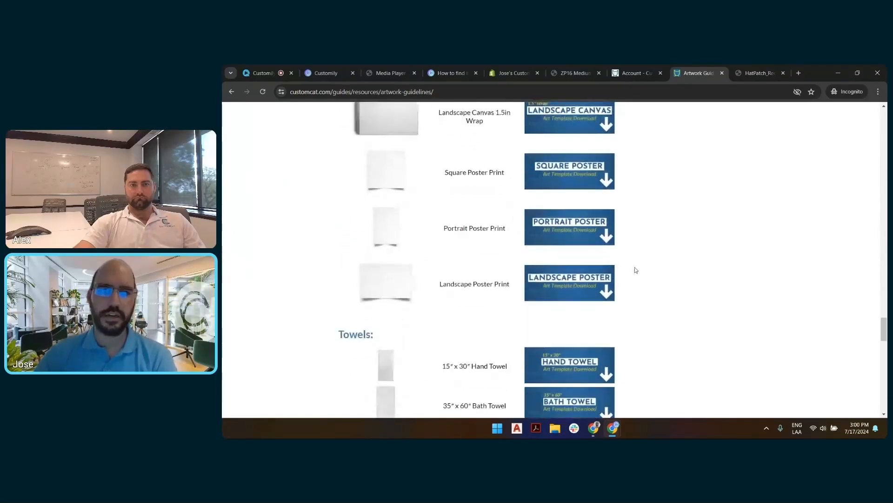
scroll(636, 260, "down", 3)
scroll(667, 264, "down", 4)
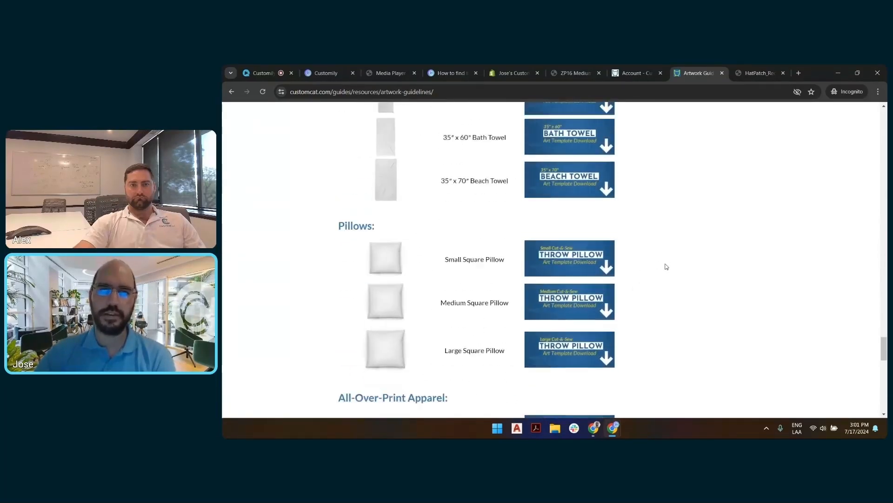
Step: Return to the Vegan Leather Hat Patches section and open the Rectangle Patch art template
scroll(624, 247, "up", 15)
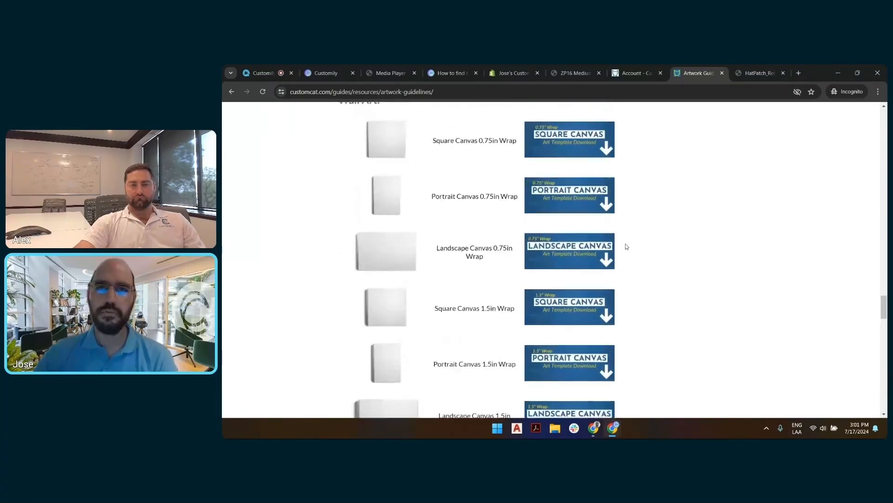
scroll(546, 198, "up", 20)
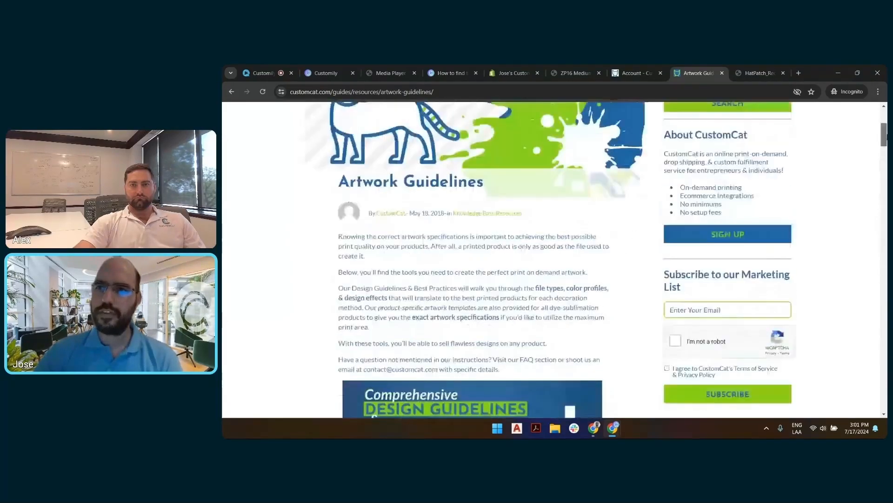
scroll(546, 198, "down", 10)
scroll(547, 198, "down", 6)
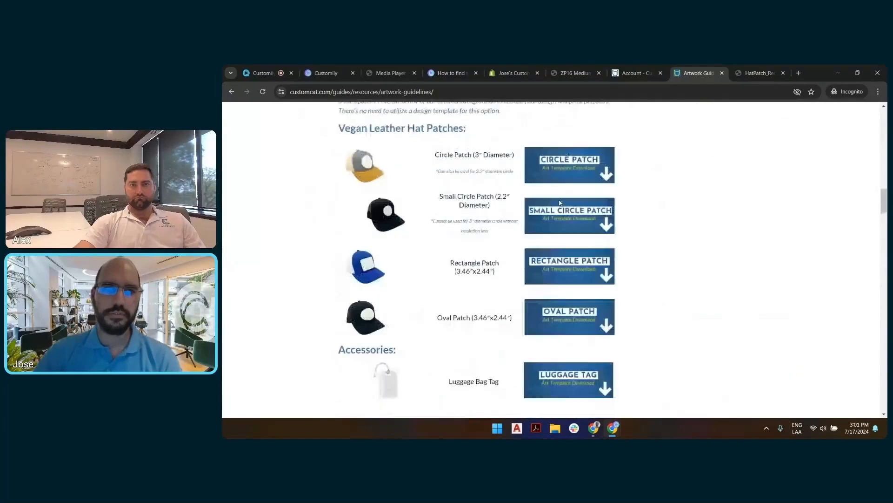
left_click(572, 269)
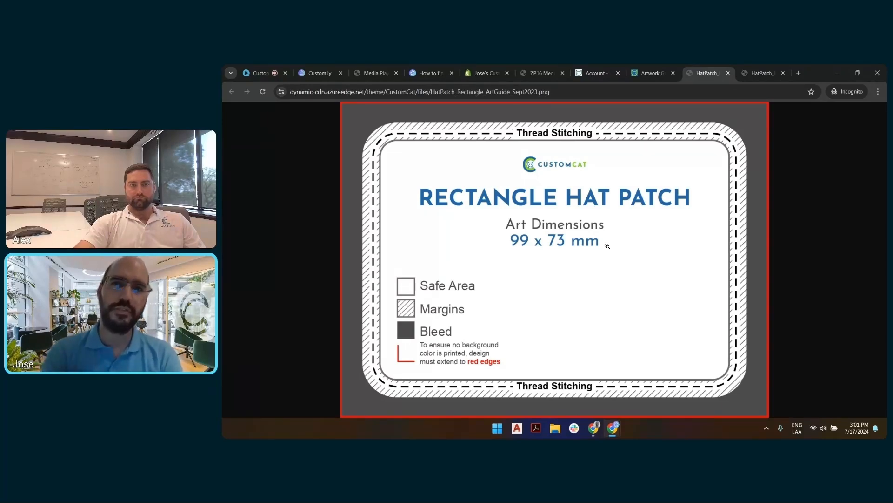
Step: Switch back to Customily and create a new design named "LS Image Upload Patch"
left_click(325, 72)
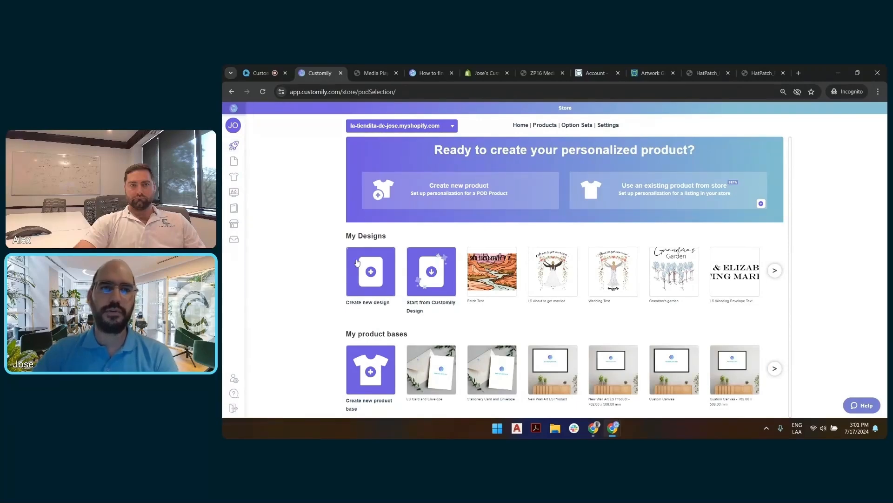
left_click(375, 278)
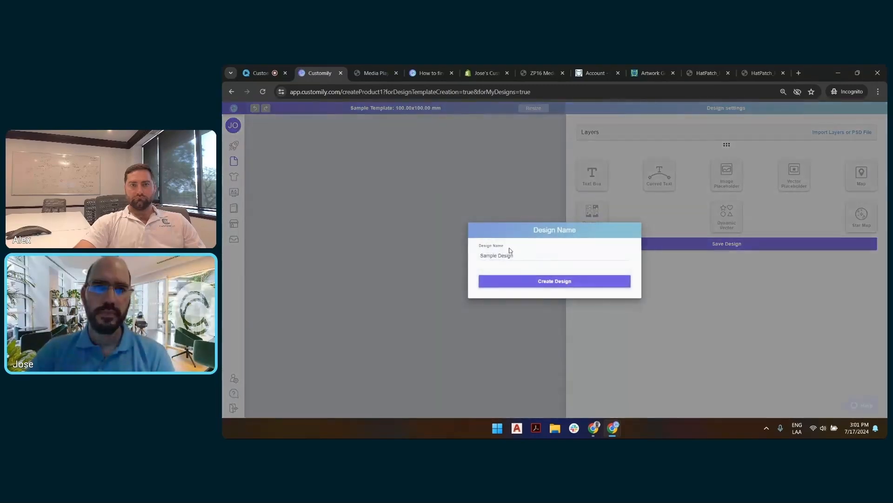
double_click(506, 253)
key("ctrl+a")
type("U")
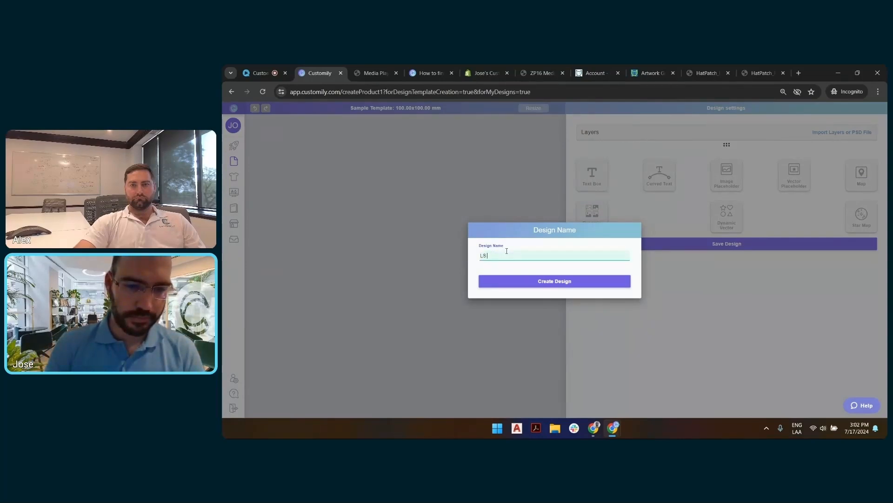
type("S Image Upload Patch")
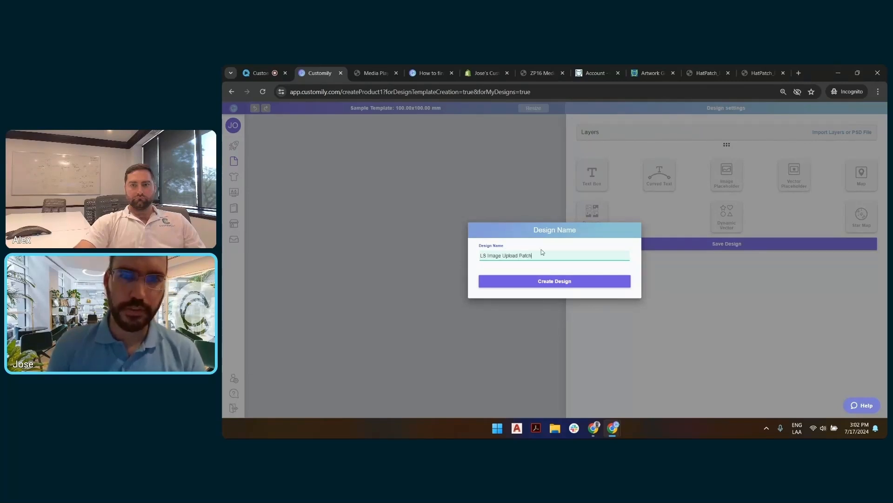
left_click(540, 282)
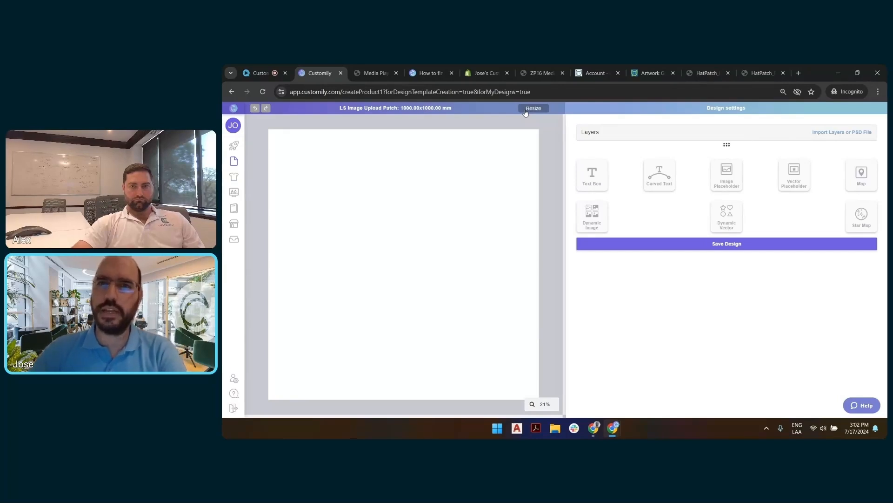
Step: Check the art dimensions on the Rectangle Hat Patch guide, close its duplicate copy and return to the patch design
left_click(699, 73)
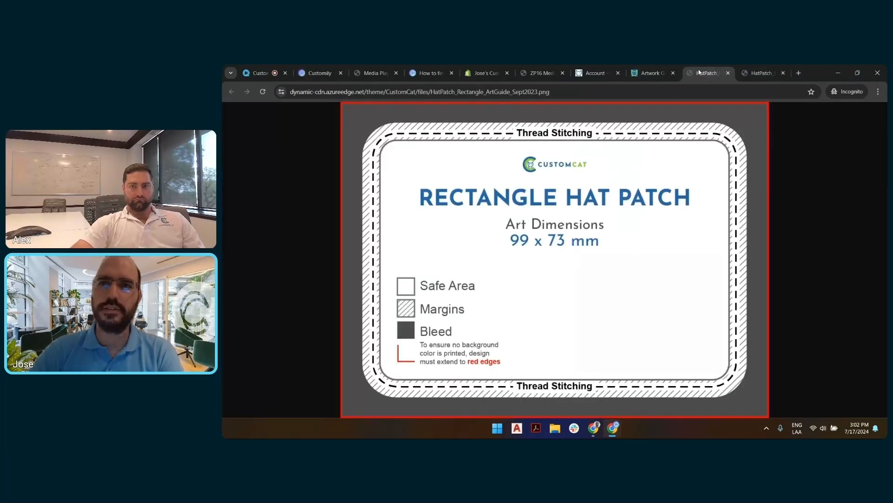
left_click(729, 73)
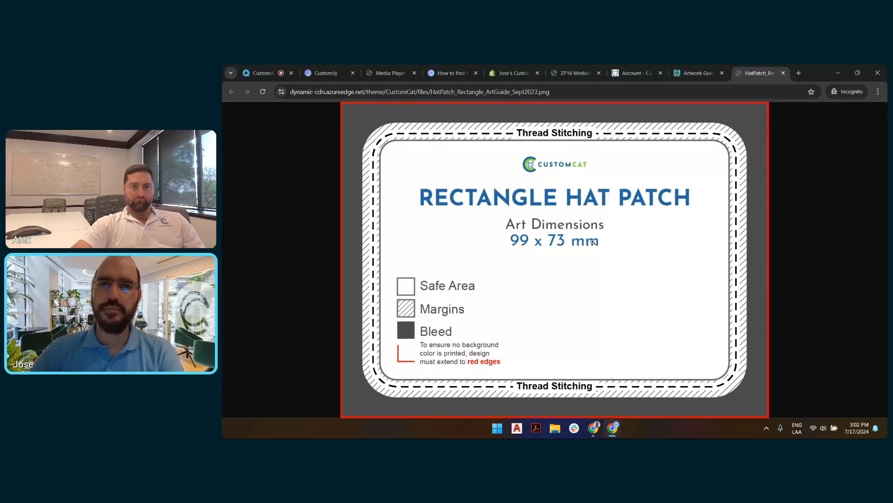
left_click(328, 72)
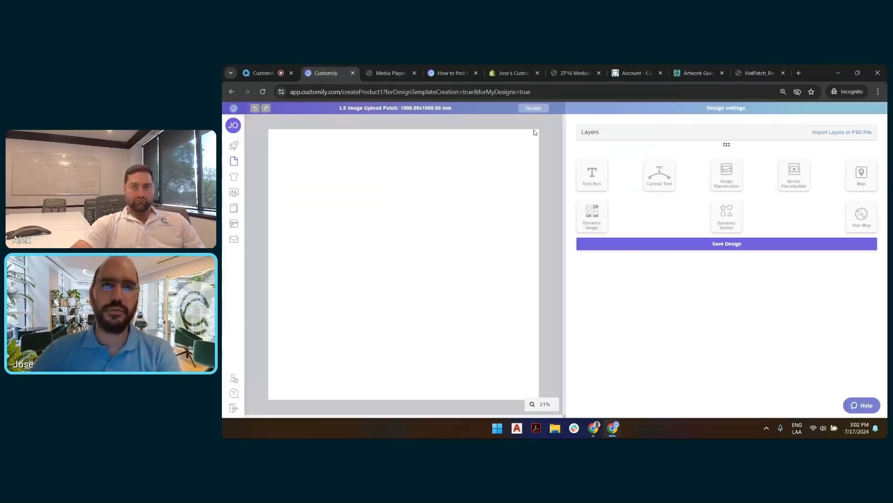
Step: Resize the patch design's page to 99 mm wide and 73 mm high
left_click(536, 108)
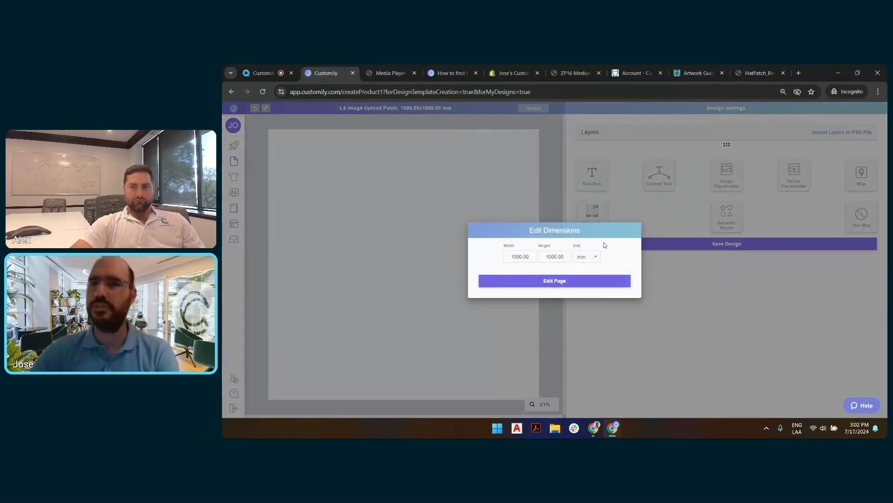
left_click(587, 256)
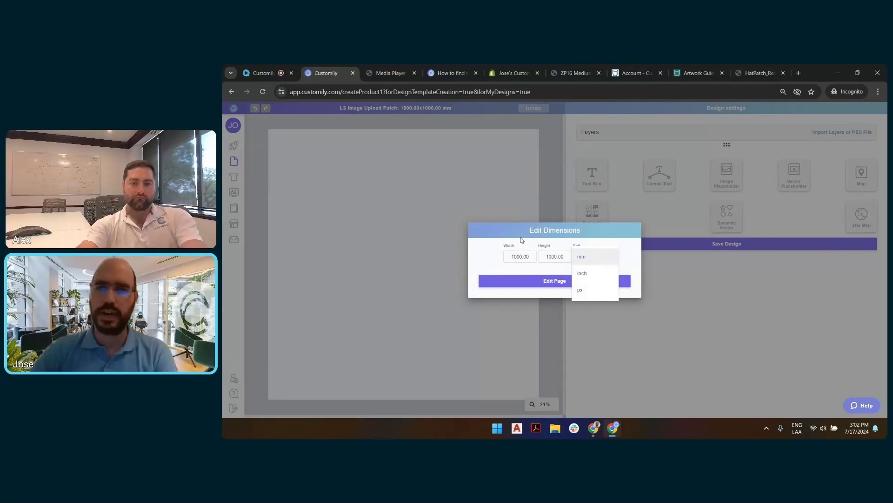
left_click(521, 257)
double_click(521, 257)
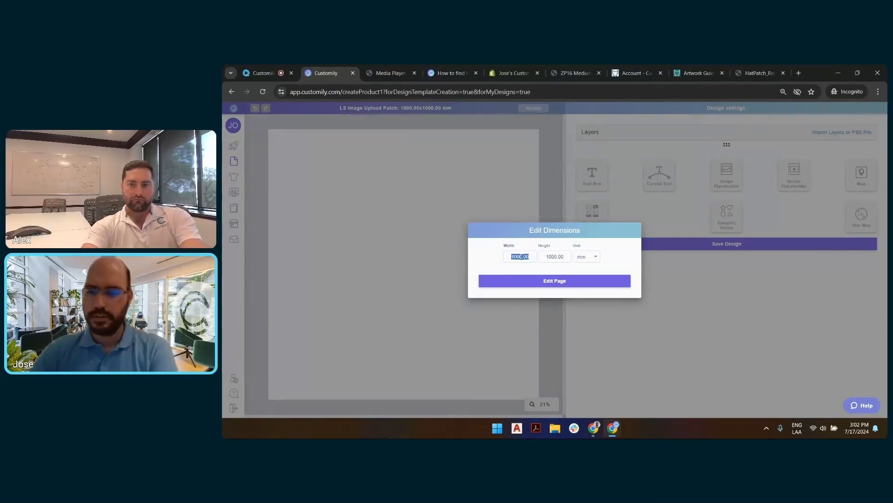
type("99")
double_click(556, 256)
type("73")
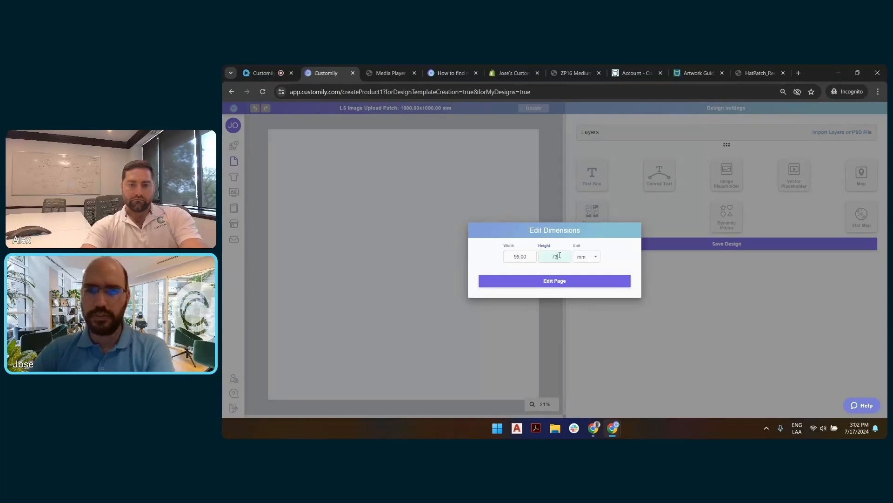
left_click(558, 279)
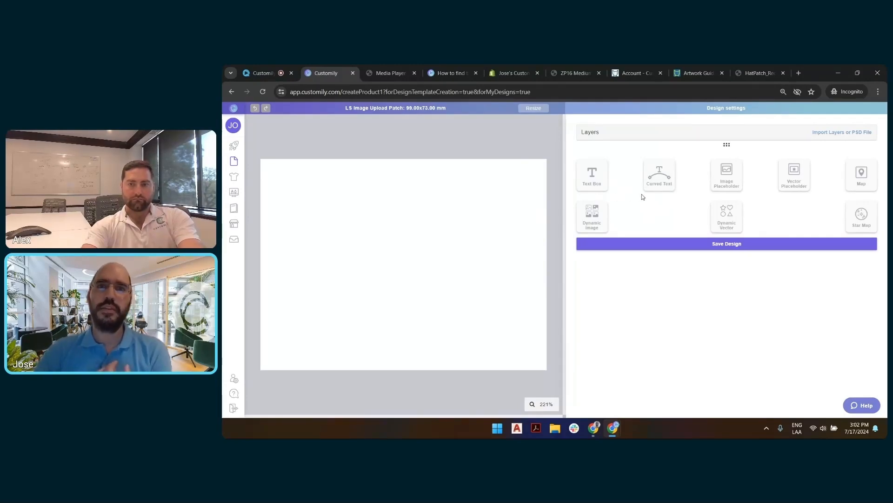
Step: Add a Dynamic Image element and upload HatPatch_Rectangle_ArtGuide_Sept2023.png to it from the LIVE SESSIONS 7-17 folder
left_click(598, 216)
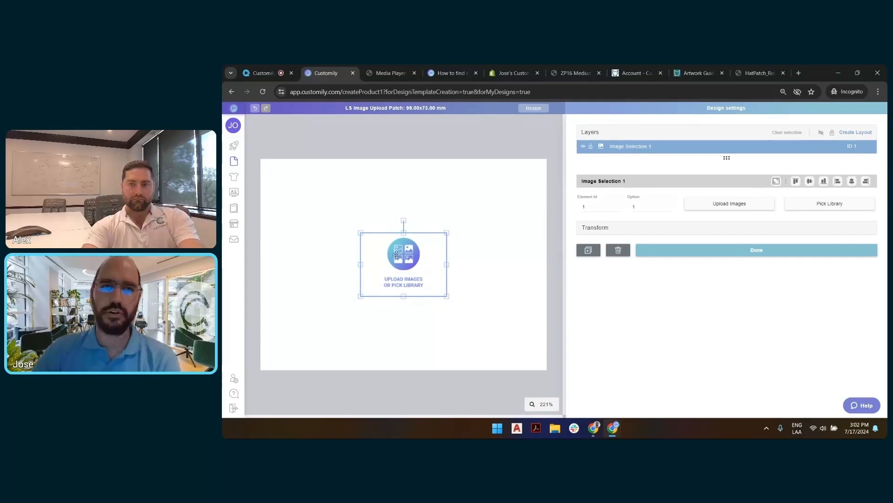
left_click(740, 204)
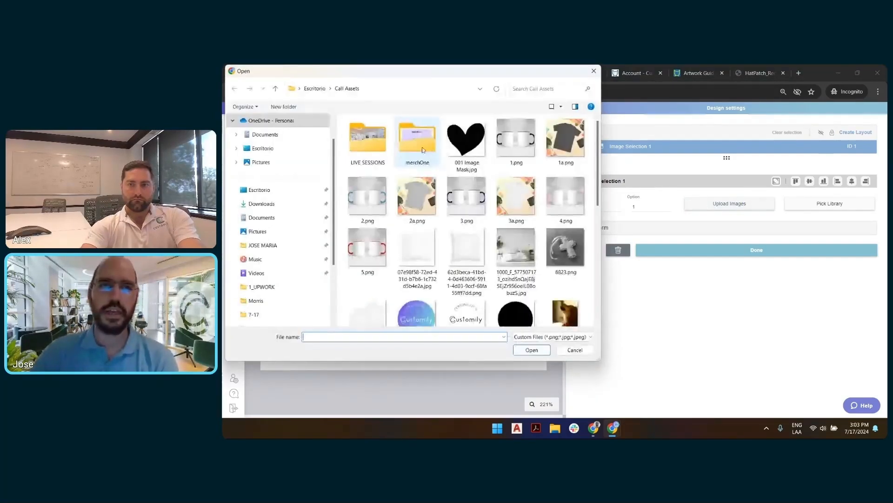
double_click(367, 139)
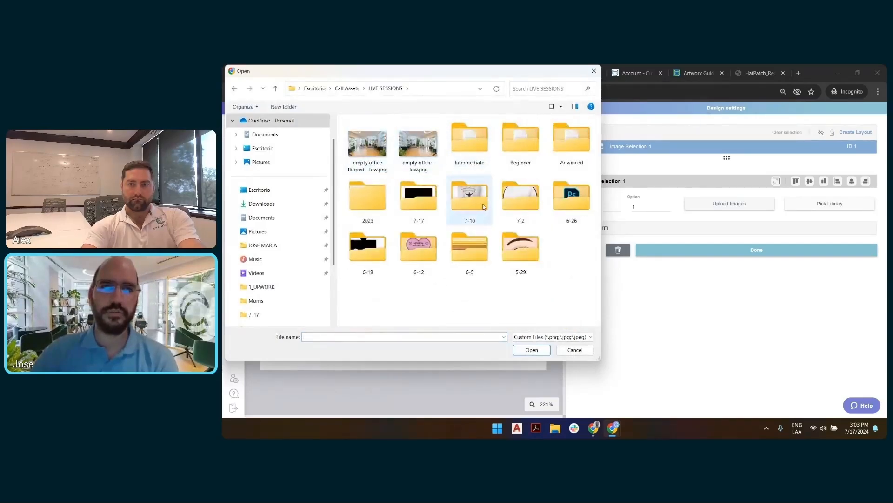
double_click(419, 198)
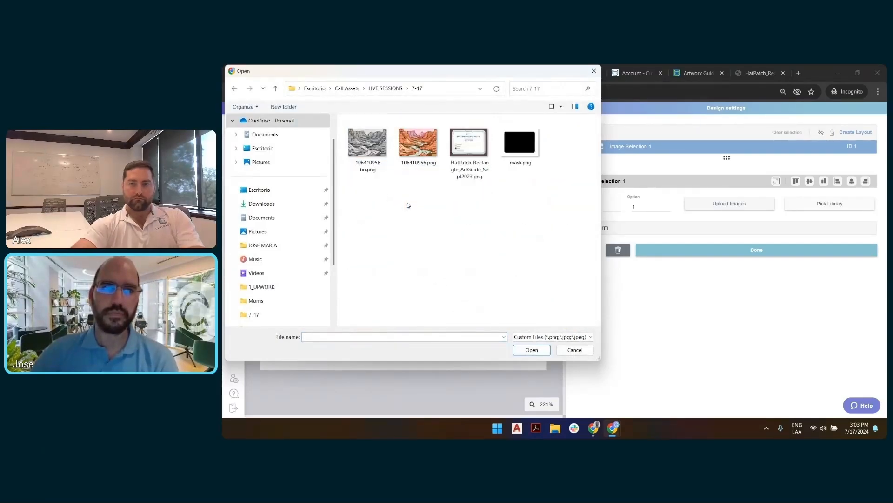
left_click(474, 148)
double_click(473, 148)
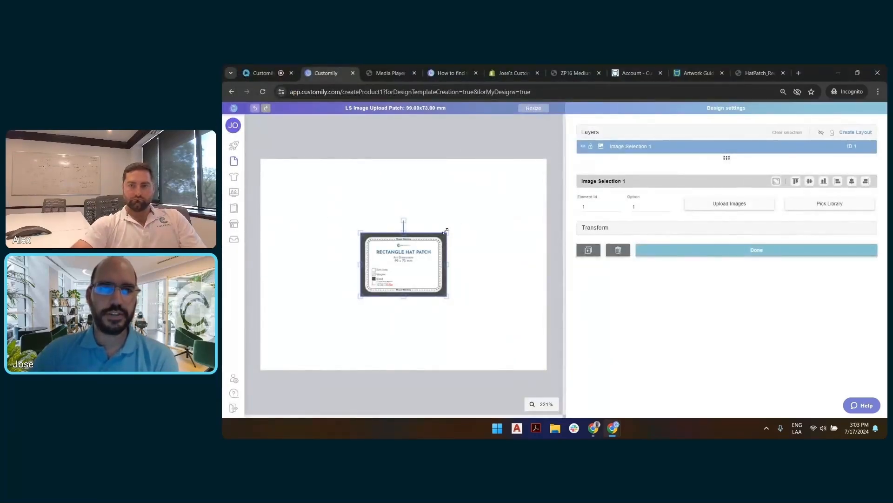
Step: Enlarge the hat patch guide image so it fills the entire design page
left_click_drag(448, 232, 512, 185)
left_click_drag(449, 207, 370, 205)
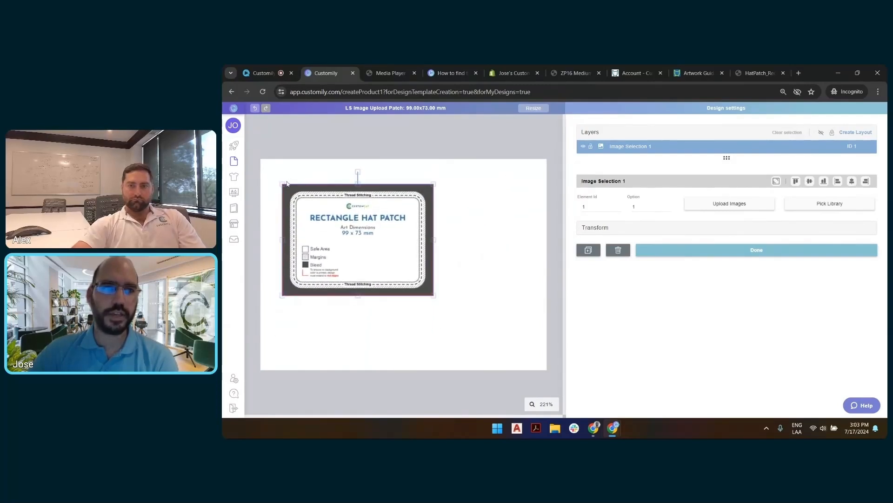
left_click_drag(281, 184, 263, 169)
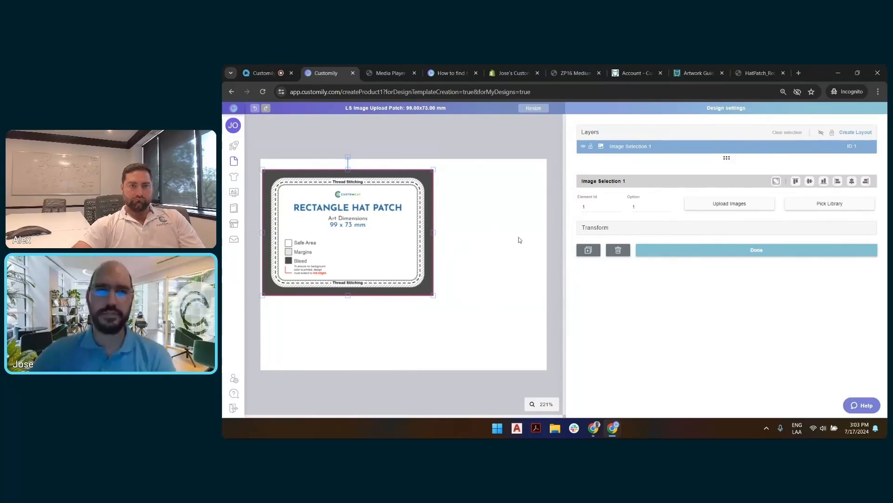
left_click(776, 182)
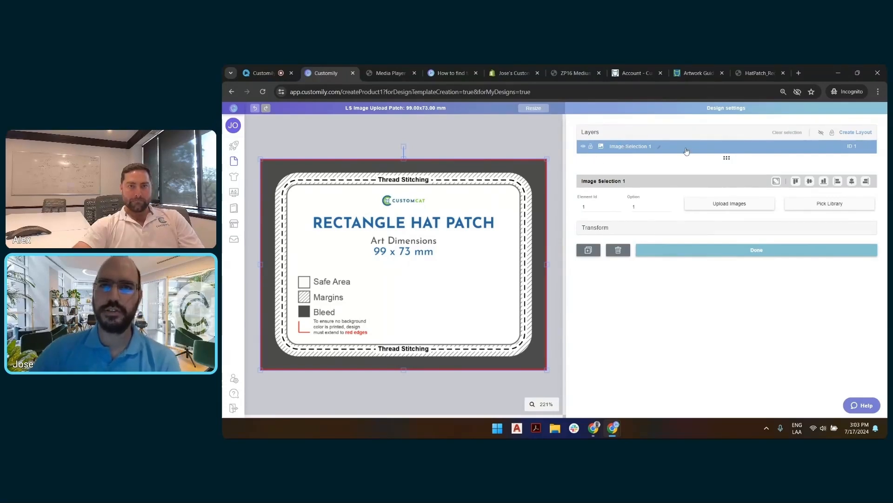
Step: Rename the guide image's layer to "Guide" and lock it
left_click(659, 147)
type("Guide")
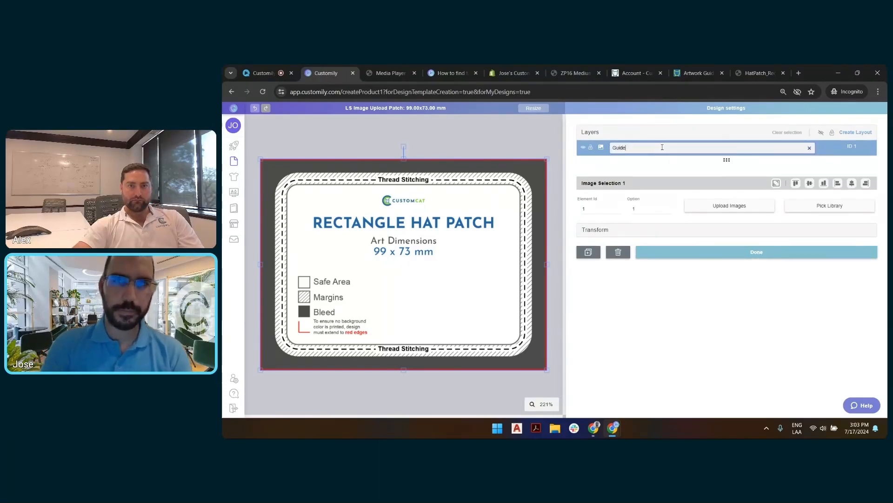
key("Return")
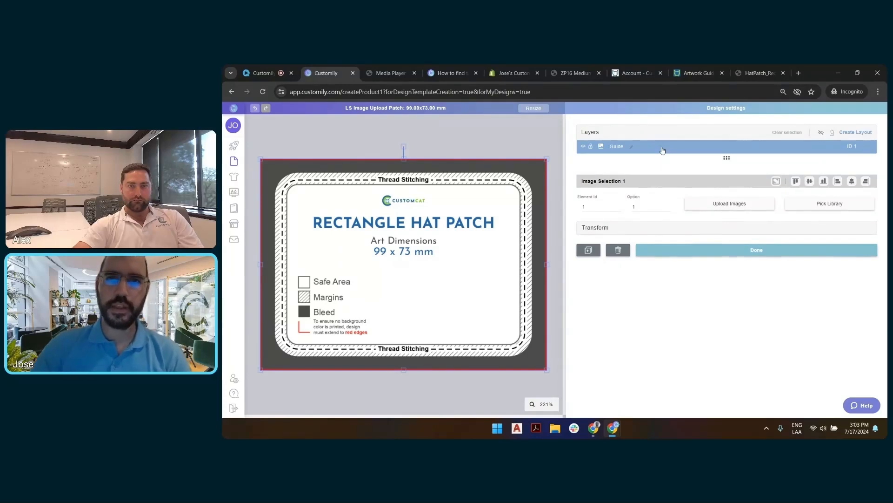
left_click(590, 146)
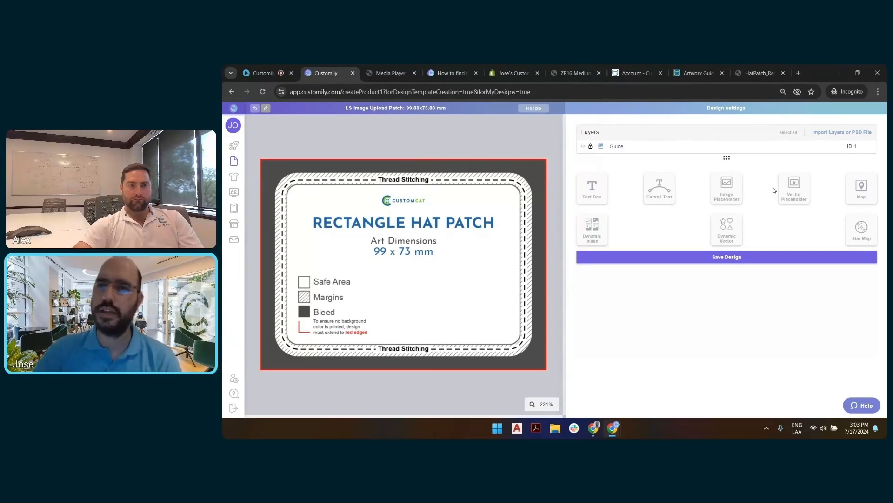
Step: Add an image placeholder with 106410956.png as its test image, and open its Image Behavior settings
left_click(733, 183)
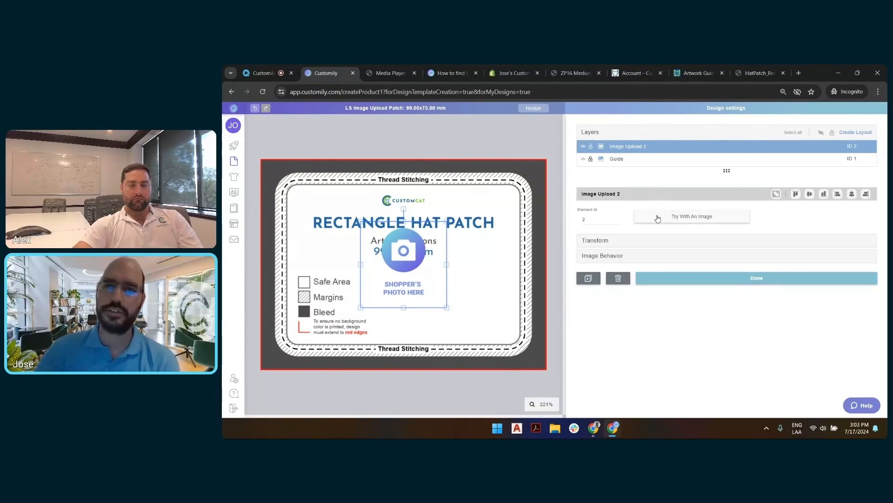
left_click(692, 216)
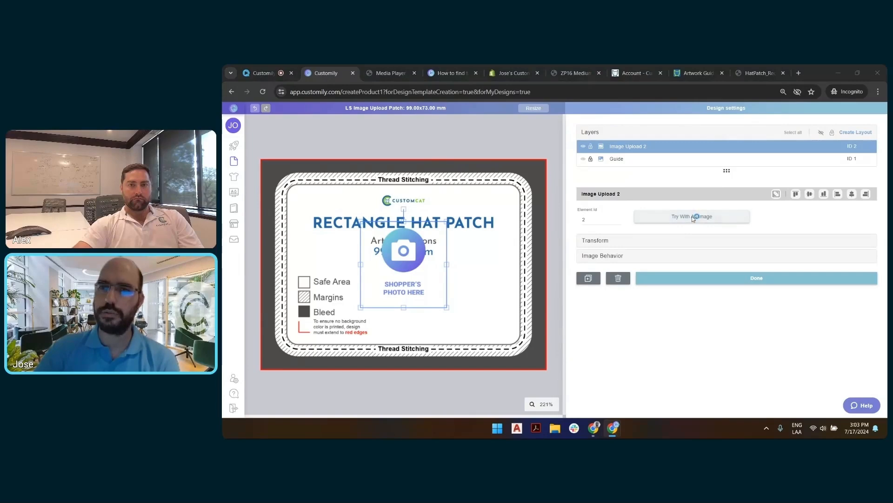
double_click(419, 142)
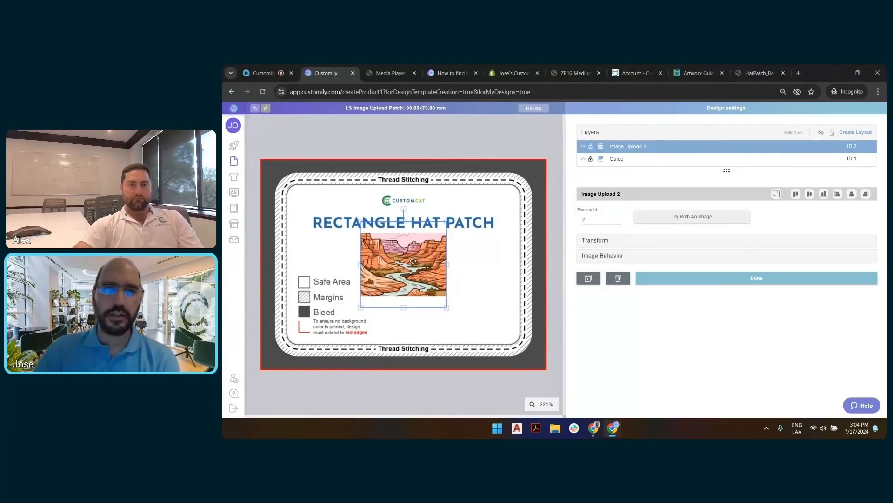
left_click(616, 257)
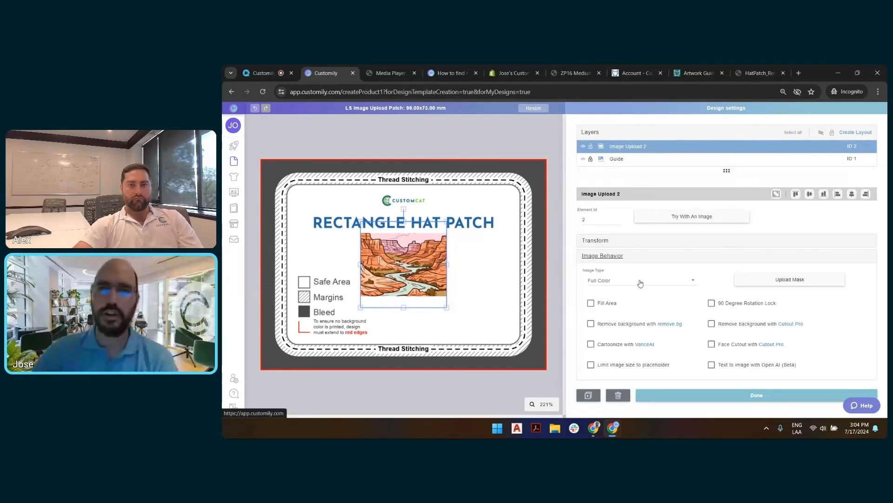
Step: Try the Grayscale and Single Color image types on the upload placeholder, and set it back to Full Color
left_click(644, 283)
left_click(616, 264)
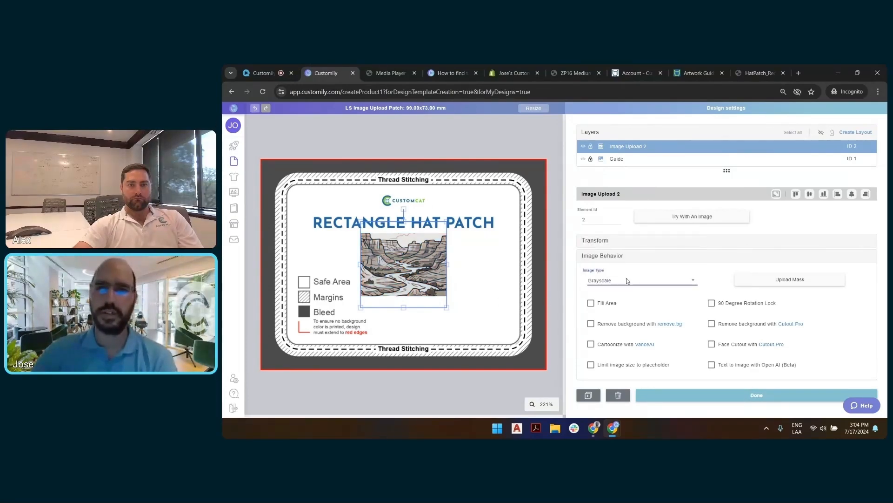
left_click(627, 280)
left_click(618, 259)
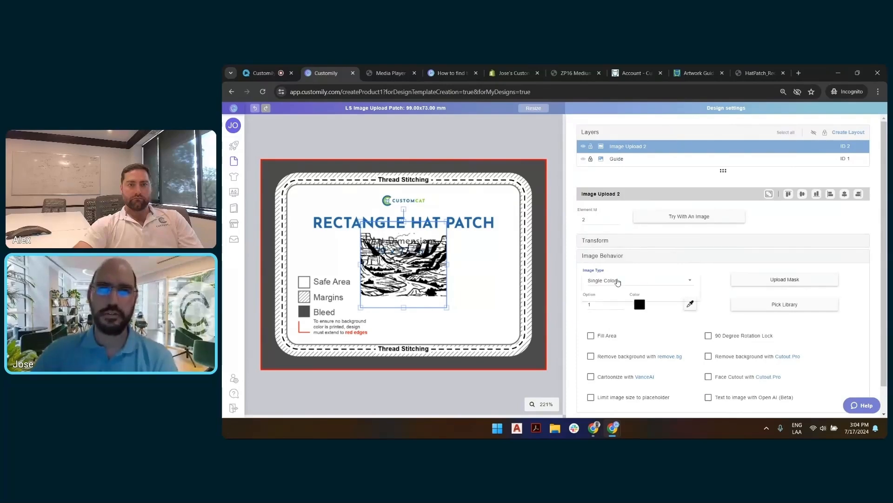
left_click(618, 281)
left_click(613, 298)
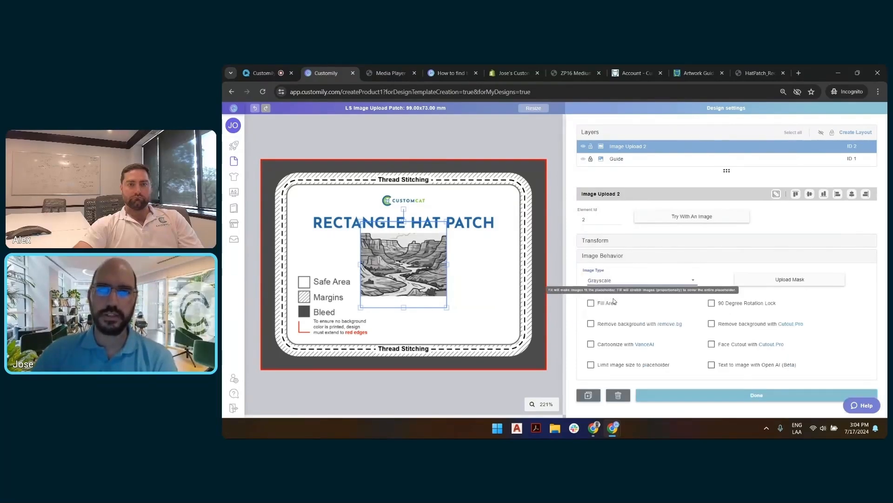
left_click(614, 281)
left_click(612, 298)
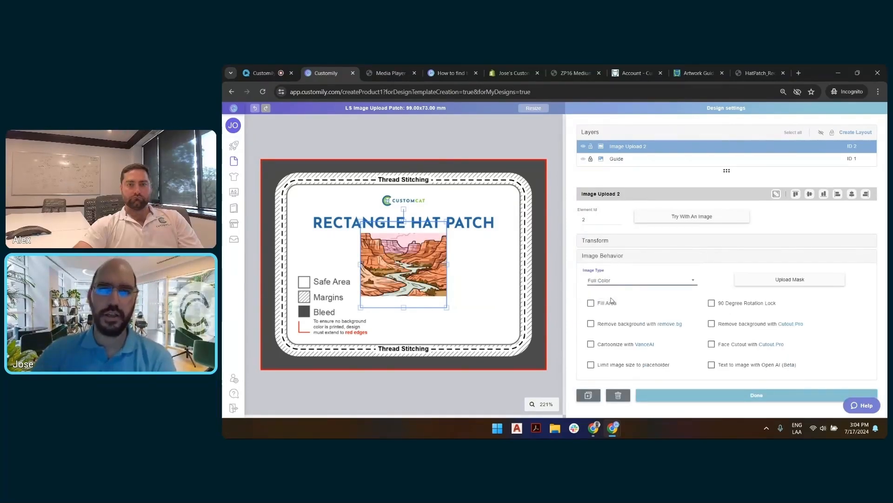
Step: Enable Fill Area for the image placeholder and stretch it on all four sides to cover the guide's safe area
left_click(591, 303)
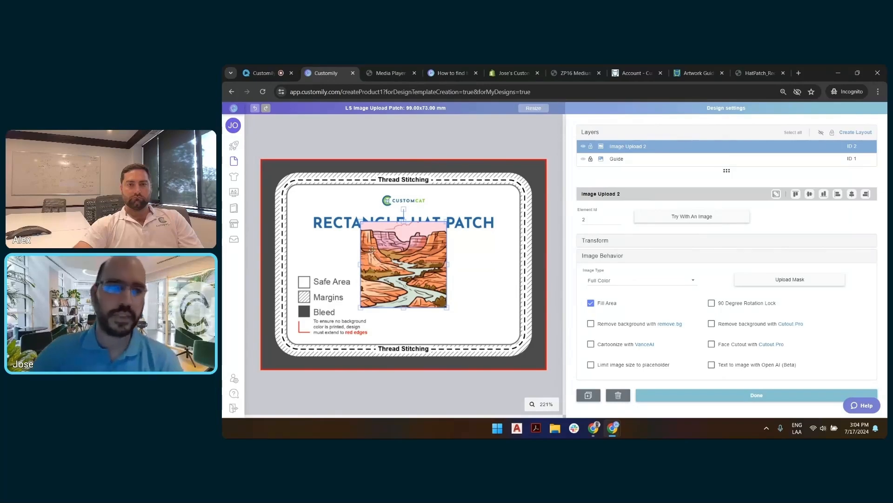
left_click_drag(360, 265, 288, 265)
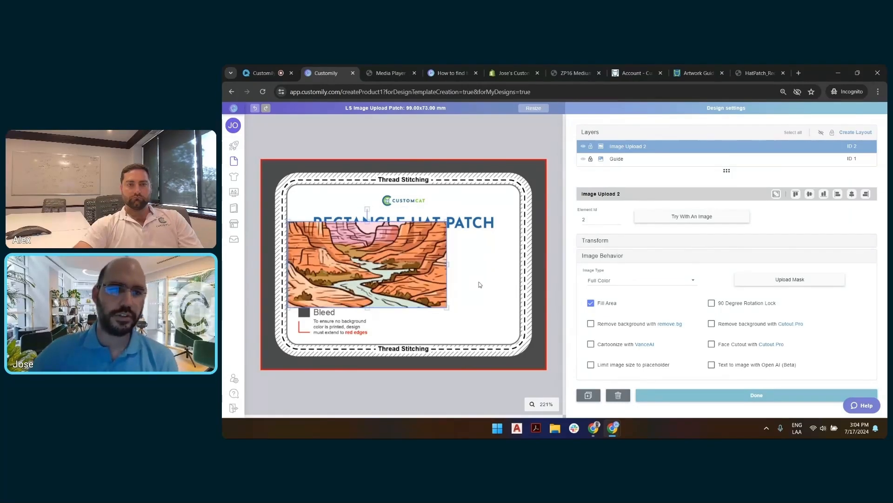
left_click_drag(447, 265, 521, 264)
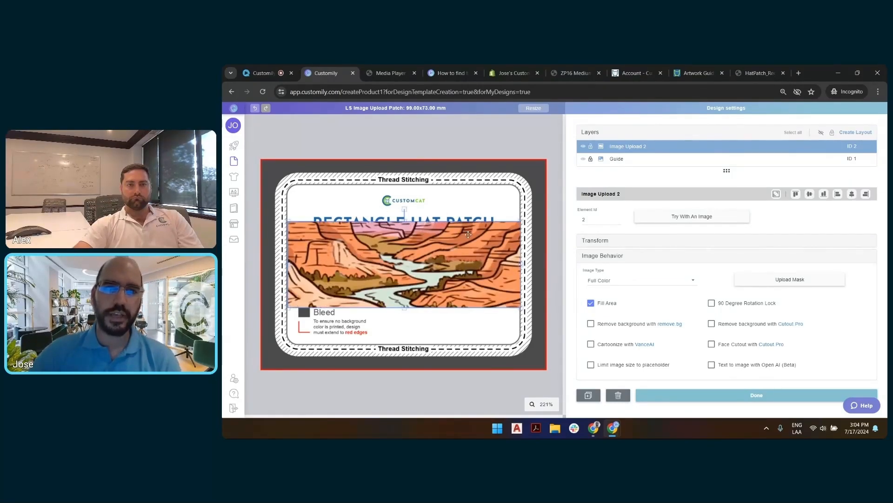
left_click_drag(405, 220, 405, 182)
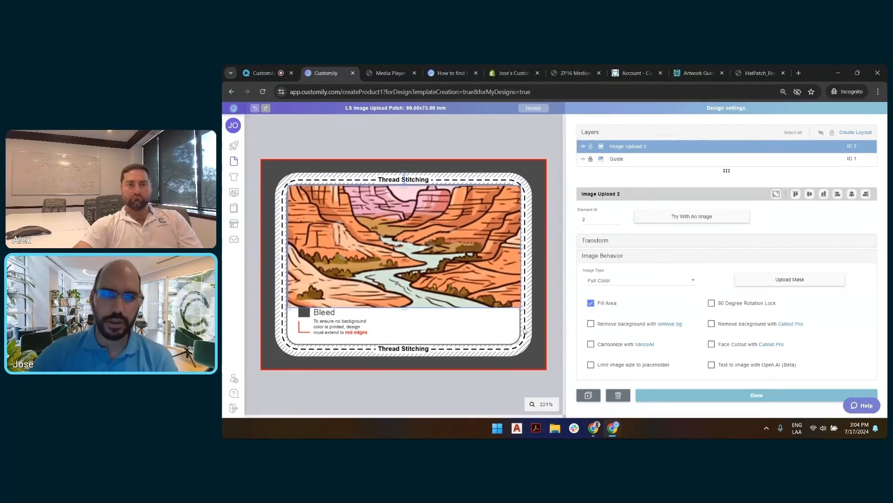
left_click_drag(405, 308, 402, 343)
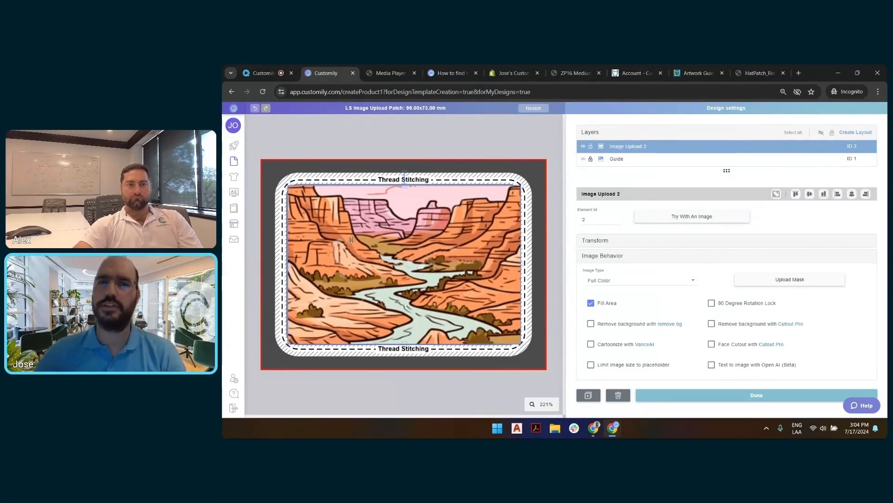
left_click(513, 130)
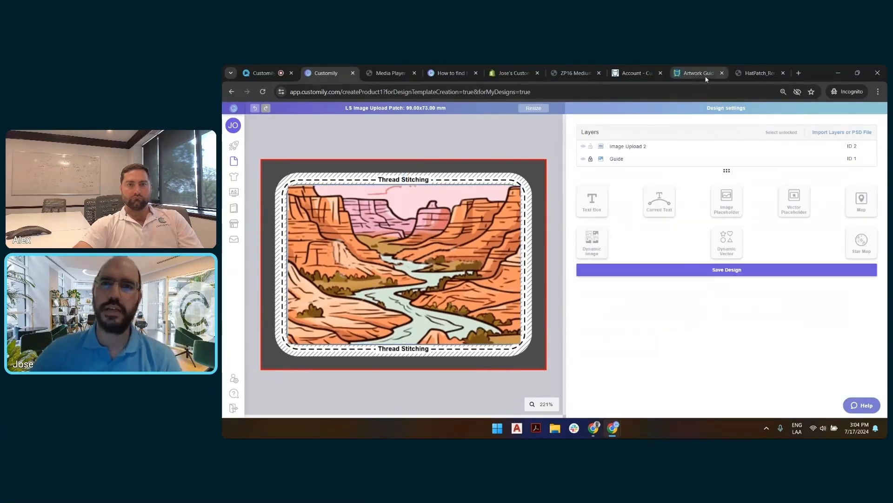
Step: Review the safe area, margins and bleed on the rectangle hat patch guide, and return to the design
left_click(754, 73)
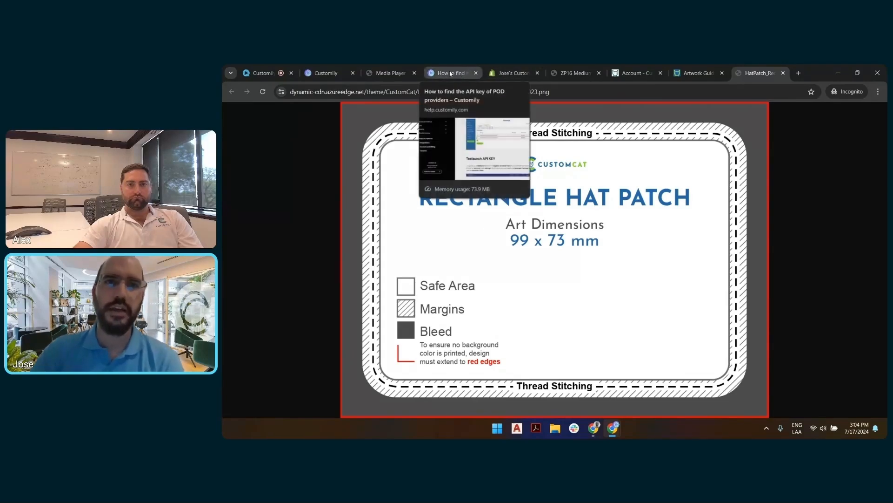
left_click(325, 73)
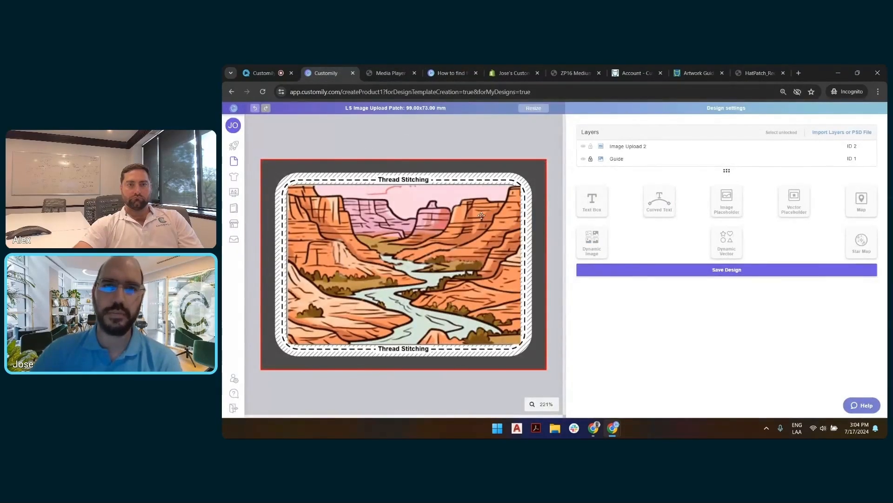
Step: Hide the guide, try mask.png as an enlarged dynamic image layer over the artwork, and delete that layer
left_click(583, 159)
left_click(591, 242)
left_click(711, 230)
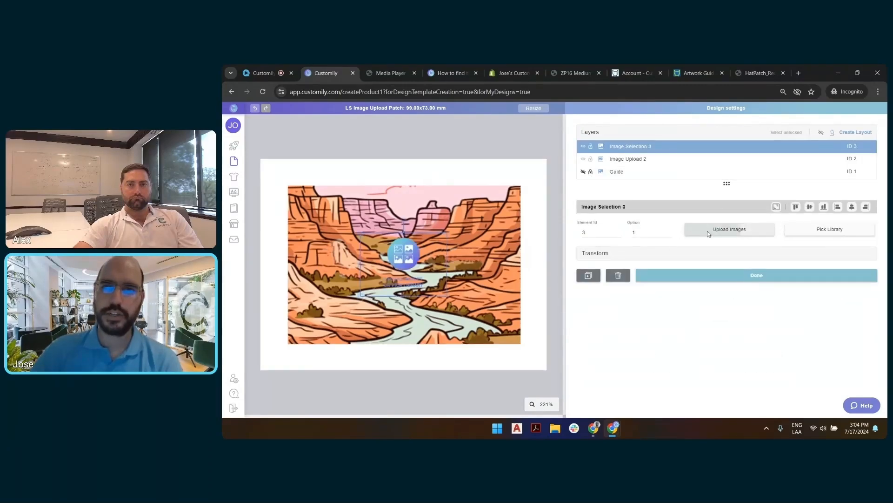
double_click(520, 140)
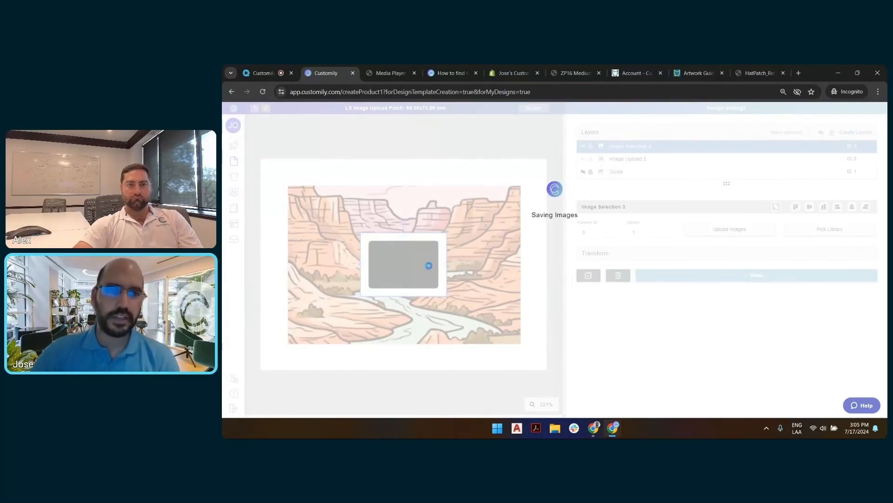
left_click_drag(446, 233, 526, 175)
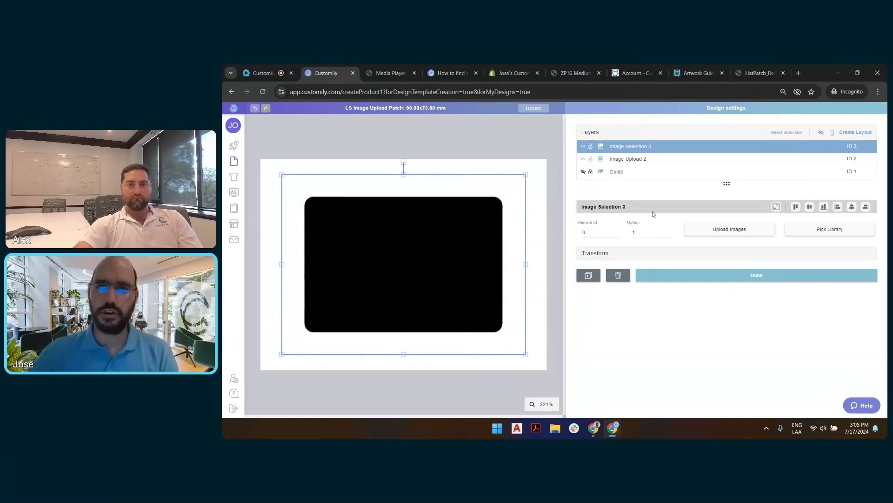
left_click(618, 275)
Step: Shift the image placeholder slightly on the canvas and rename its layer to "Upload Image"
left_click(440, 227)
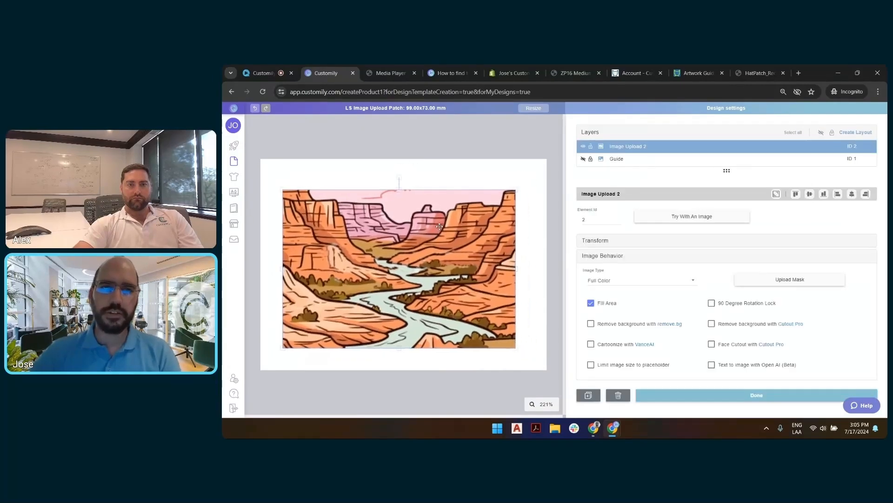
mouse_move(440, 227)
left_mouse_down()
mouse_move(451, 219)
mouse_move(438, 215)
left_mouse_up()
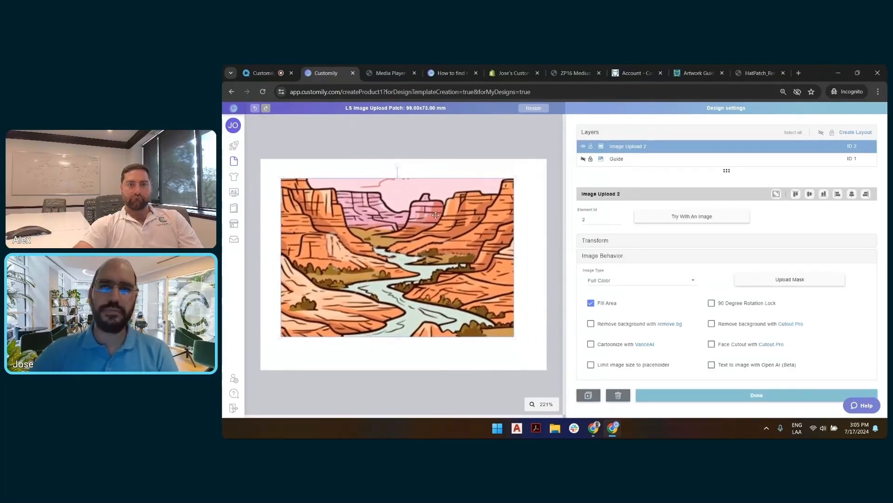
left_click(655, 147)
double_click(636, 148)
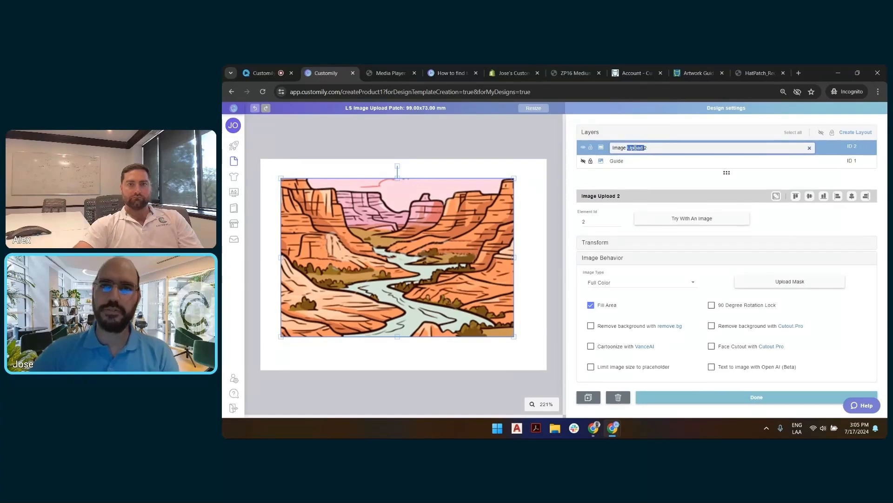
key("ctrl+a")
type("Upload Img")
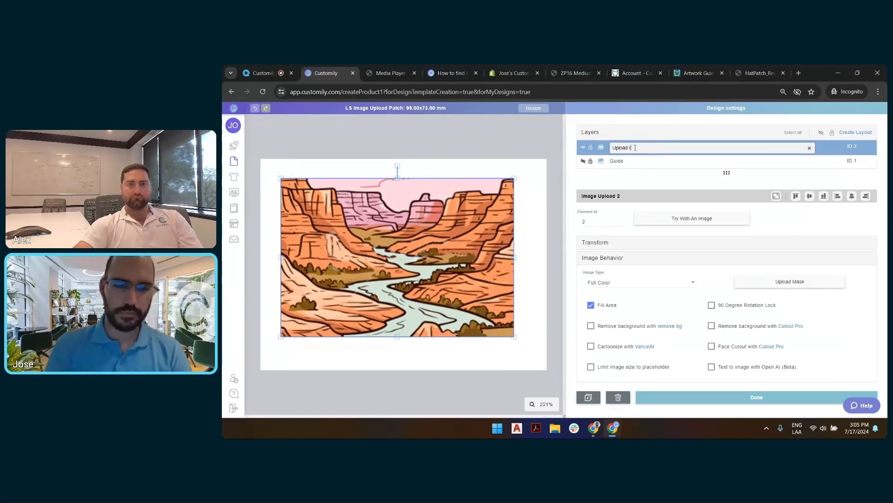
key("Return")
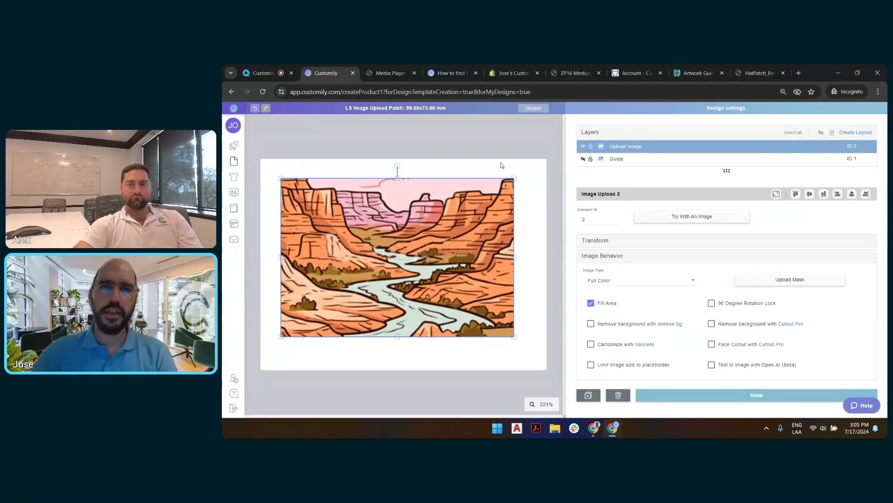
Step: Apply mask.png as the mask of the Upload Image placeholder and expand the placeholder to the full canvas
left_click_drag(456, 220, 468, 218)
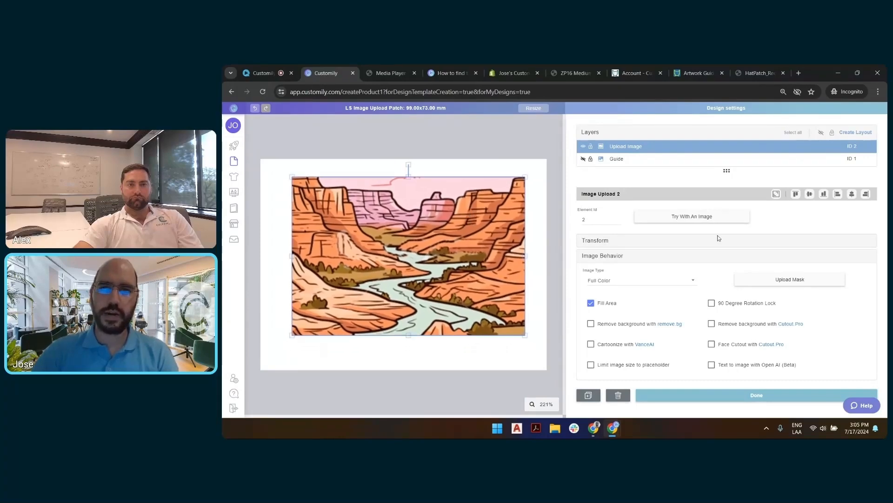
left_click(805, 282)
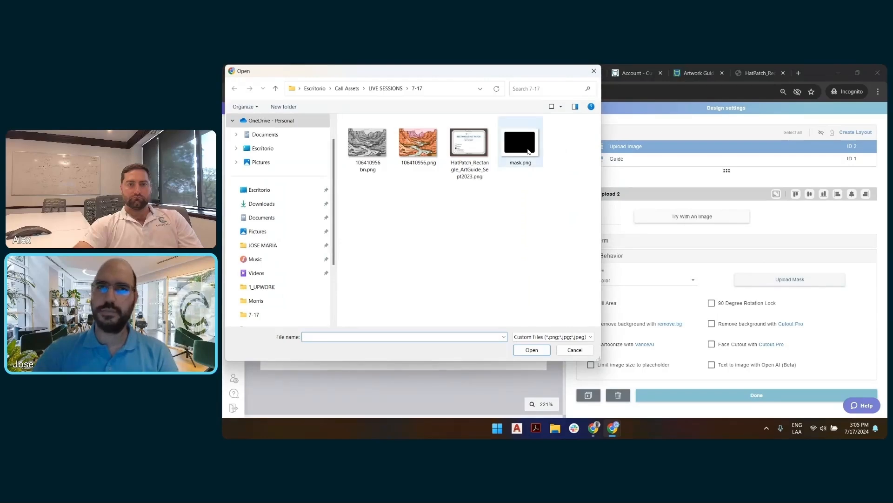
double_click(529, 151)
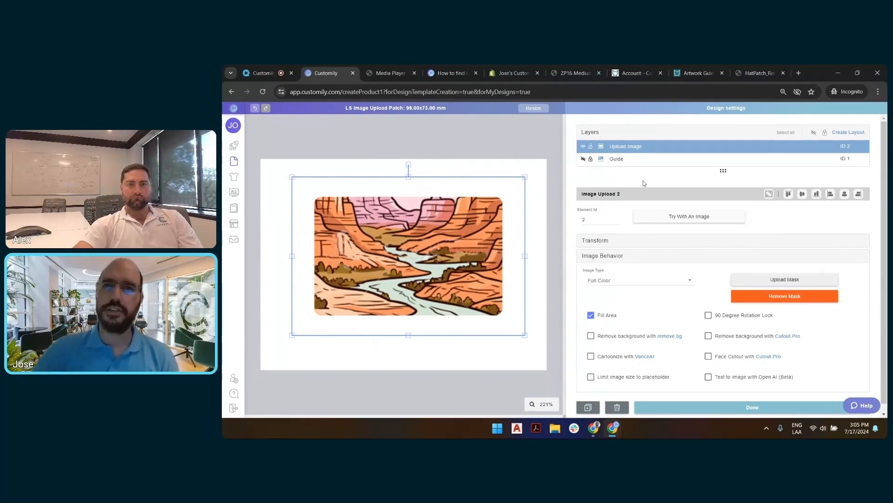
left_click(768, 194)
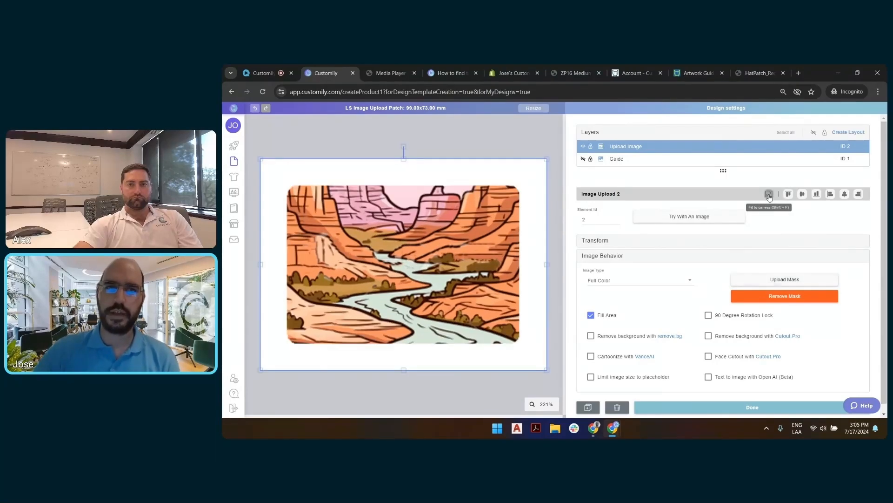
Step: Show the guide again and examine how the masked image's edges and rounded corners fit inside the stitching line
left_click(584, 159)
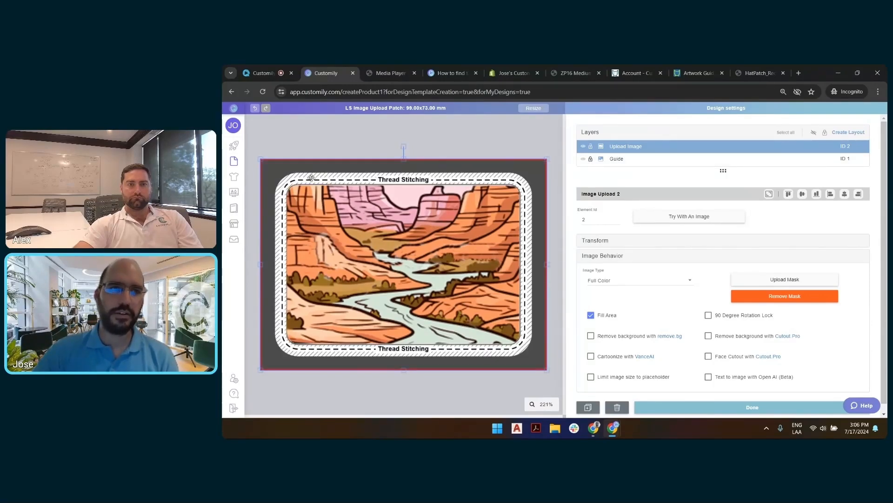
scroll(507, 181, "up", 3)
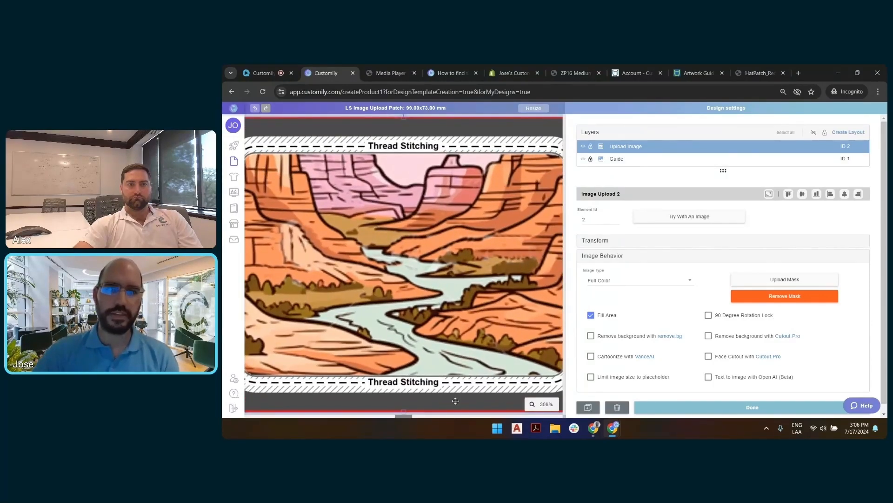
left_click_drag(404, 417, 499, 417)
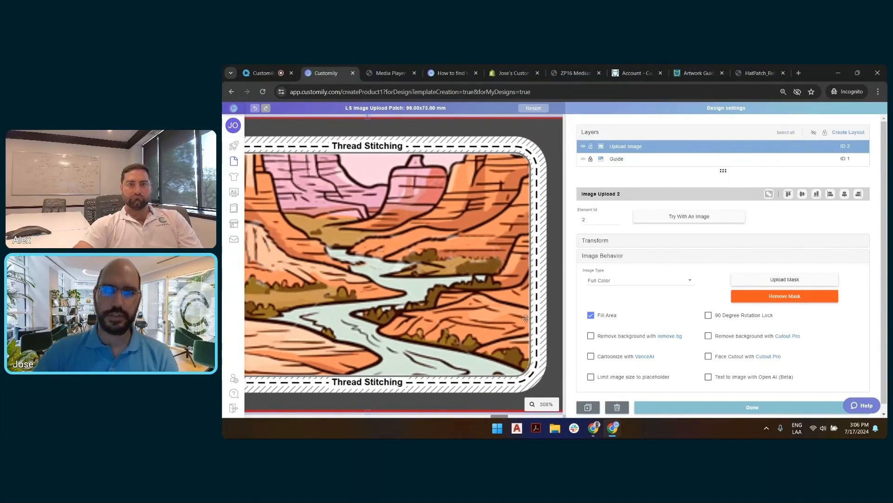
scroll(521, 241, "down", 4)
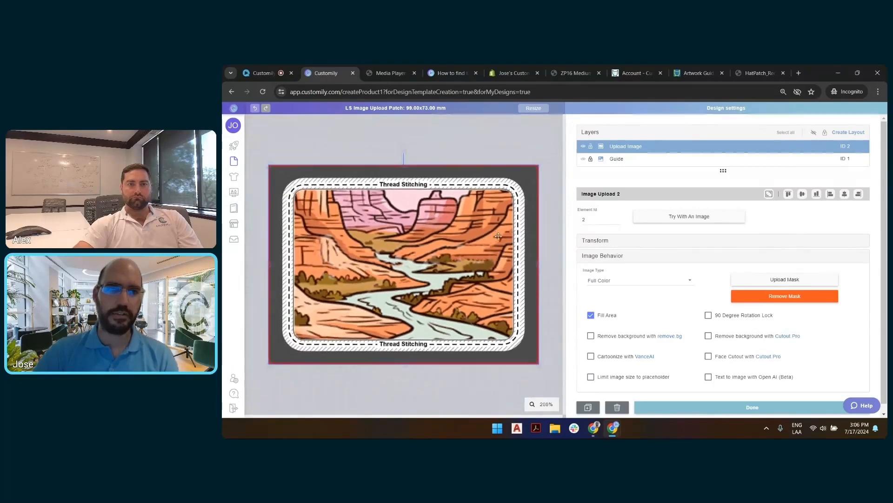
scroll(446, 247, "up", 2)
scroll(446, 247, "down", 2)
scroll(446, 247, "up", 2)
scroll(480, 176, "down", 1)
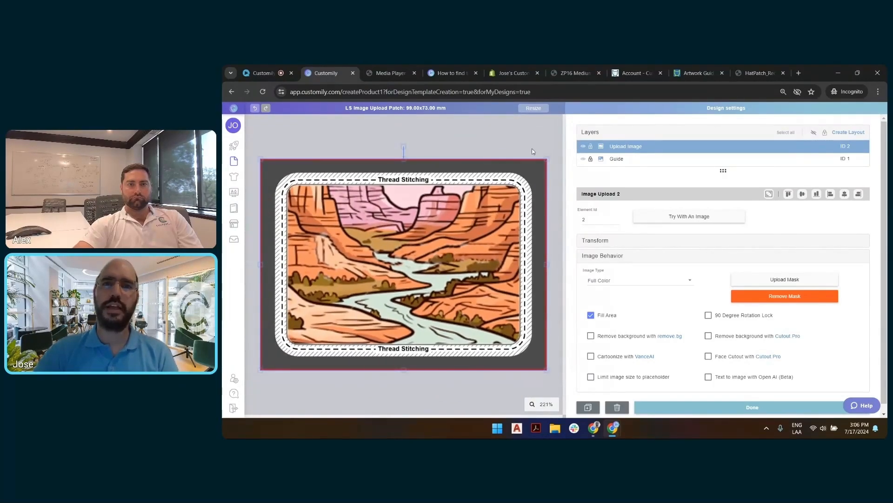
left_click(545, 137)
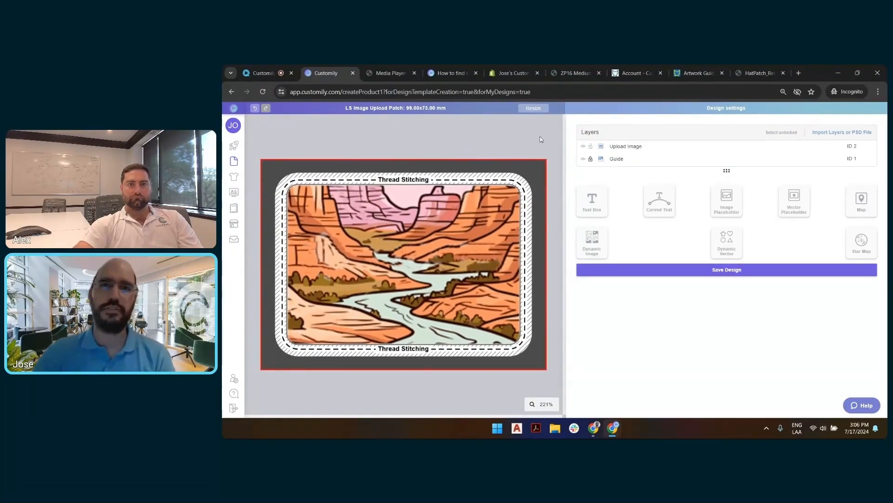
Step: Add a text box and reshape it into a wide, shallow strip across the upper part of the safe area
left_click(593, 203)
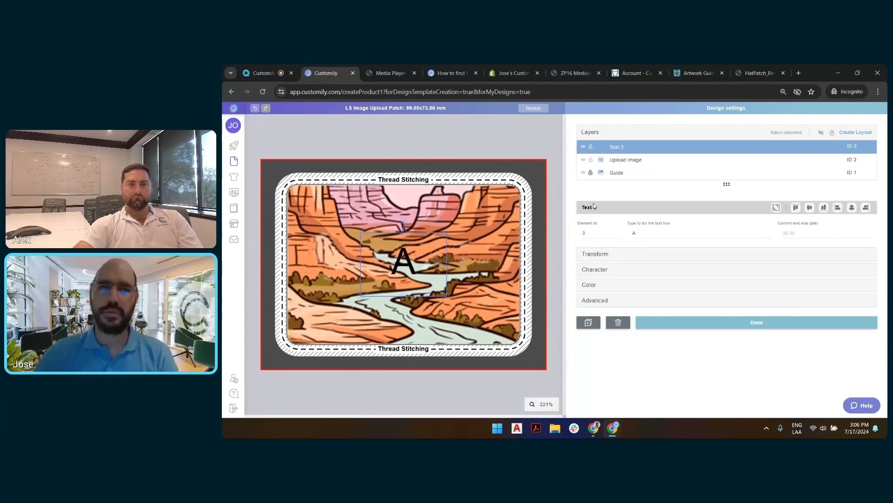
left_click(548, 145)
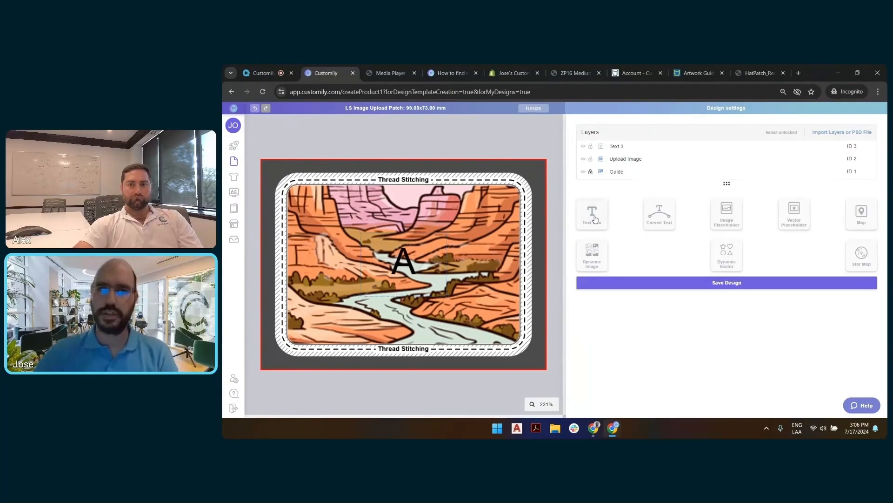
left_click(431, 256)
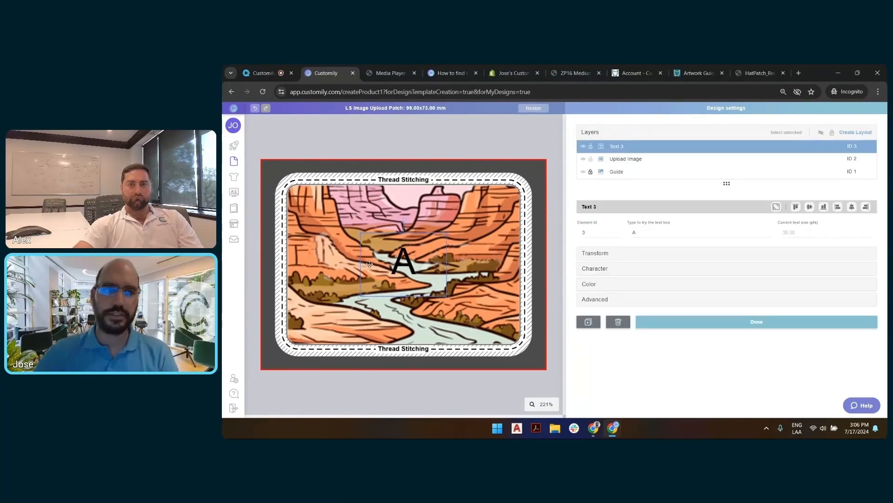
left_click_drag(357, 266, 293, 262)
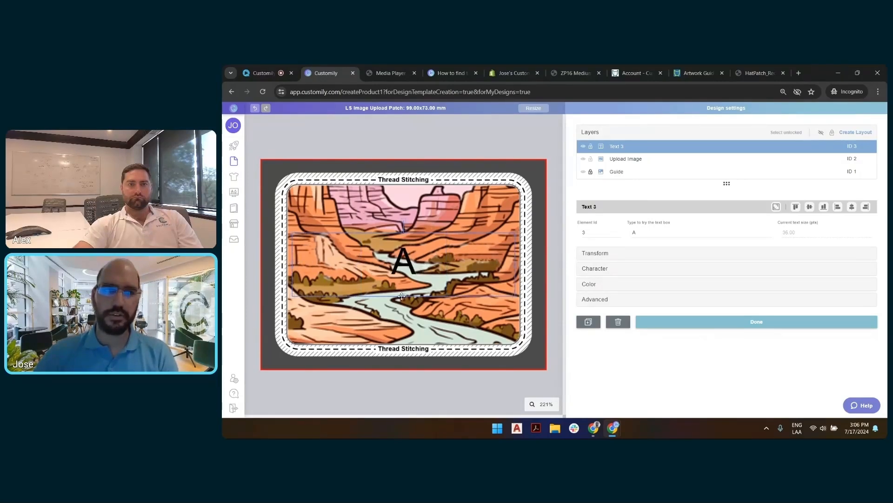
left_click_drag(402, 296, 404, 204)
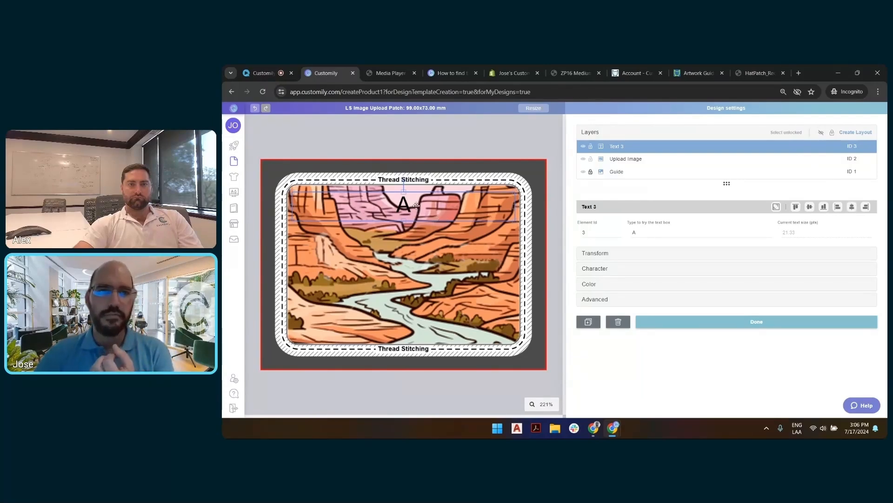
Step: Hide the Upload Image and Guide layers and set the text box's font to Rockwell Condensed (Regular)
left_click(583, 159)
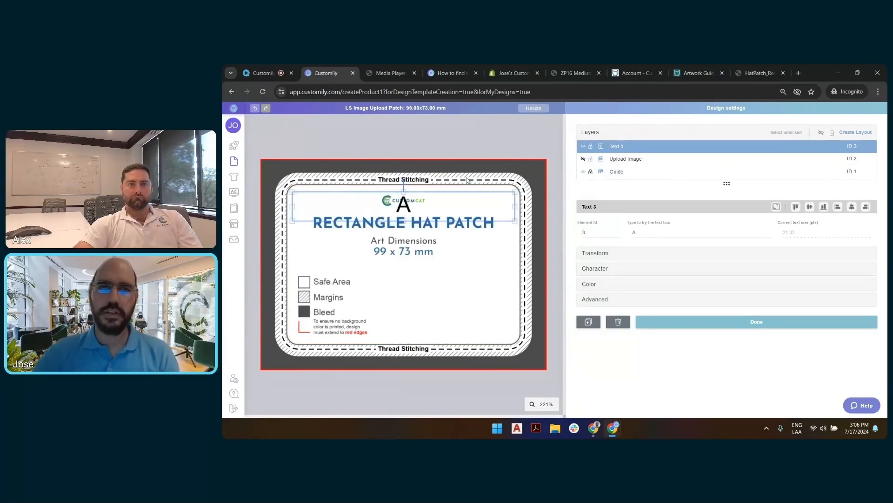
left_click(583, 171)
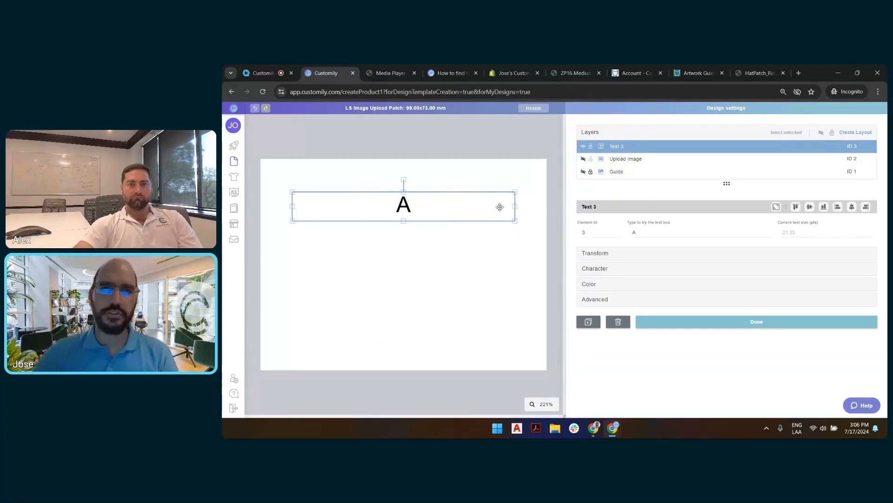
left_click(596, 268)
left_click(688, 295)
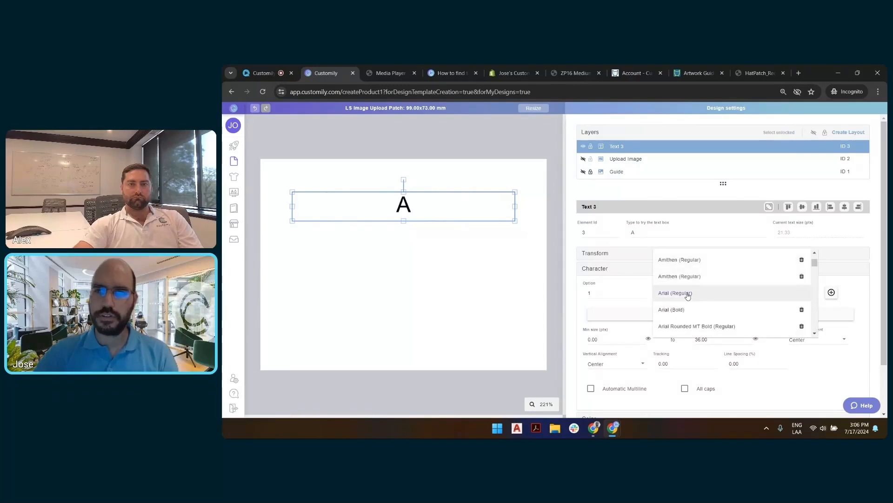
scroll(693, 295, "down", 10)
scroll(700, 294, "down", 5)
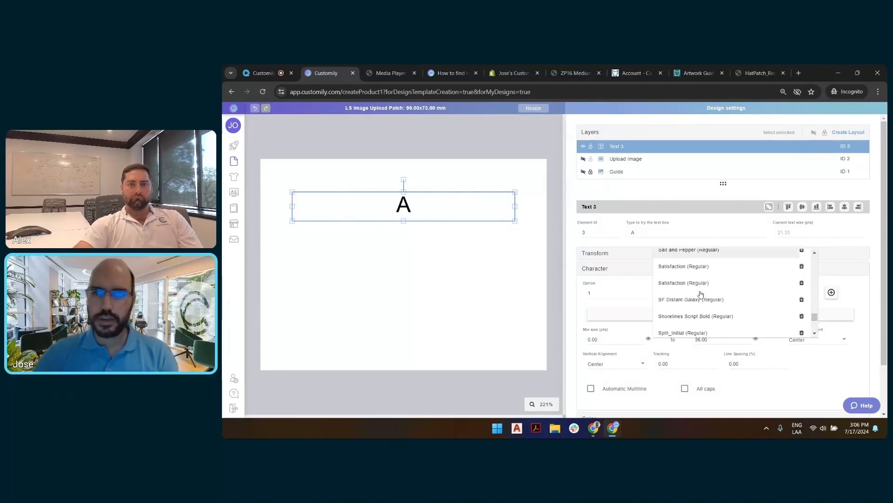
scroll(700, 292, "down", 3)
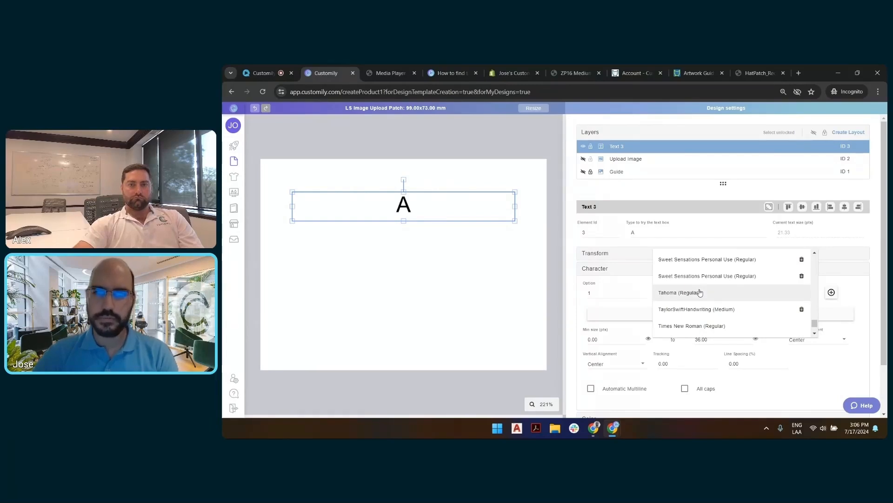
scroll(704, 283, "up", 3)
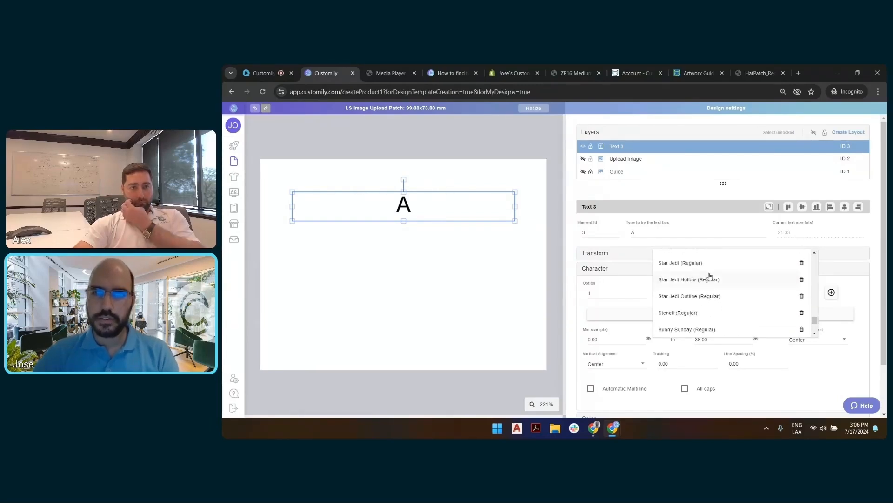
scroll(705, 279, "up", 3)
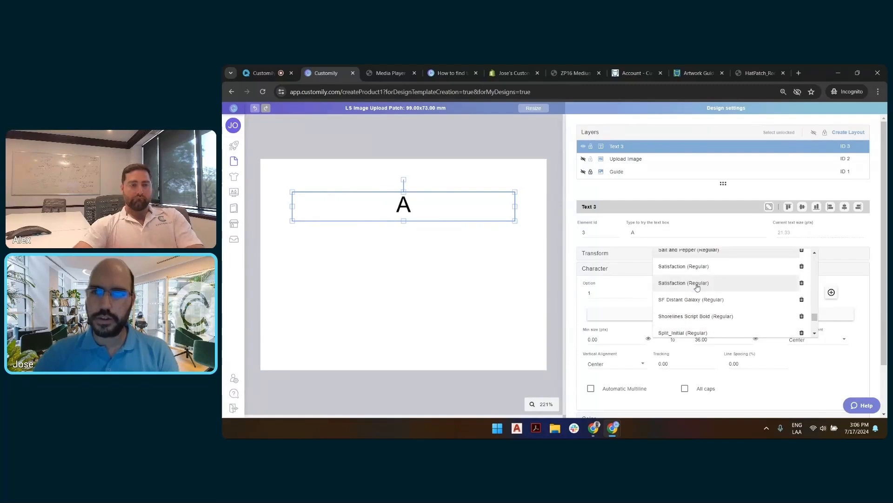
scroll(688, 298, "up", 3)
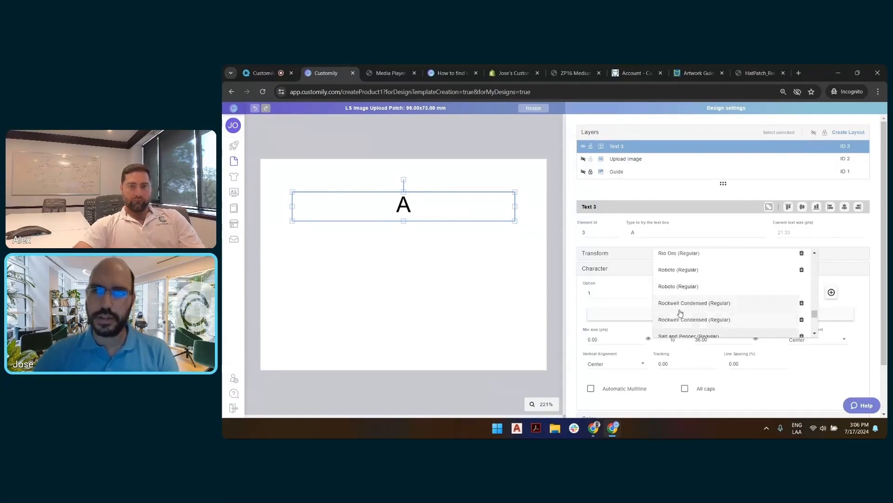
left_click(680, 308)
left_click(584, 274)
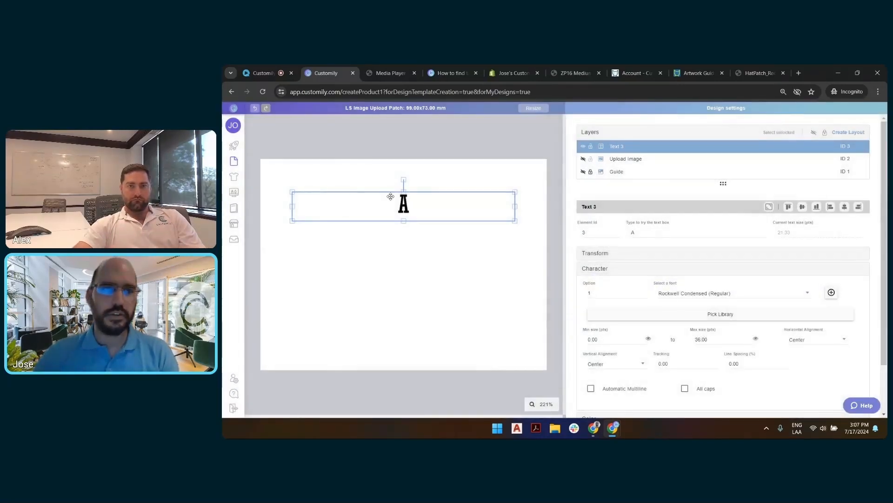
Step: Replace the text box's sample text with "any text i want"
double_click(683, 232)
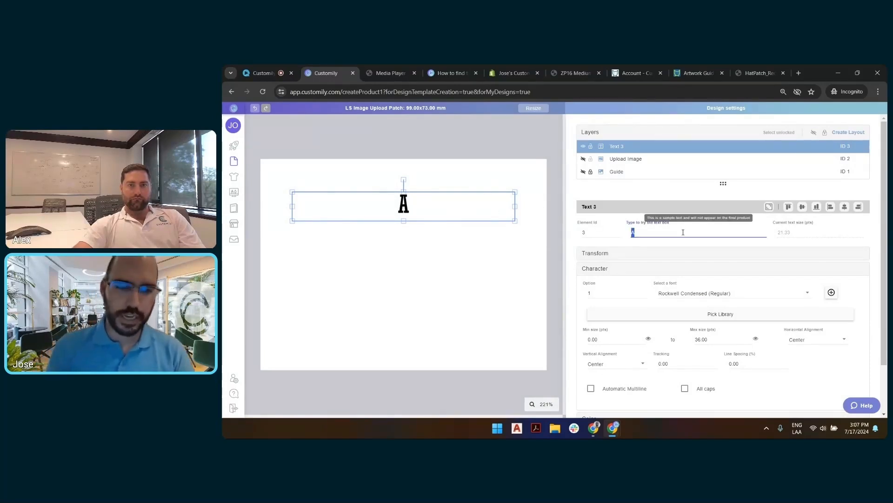
type("any text i")
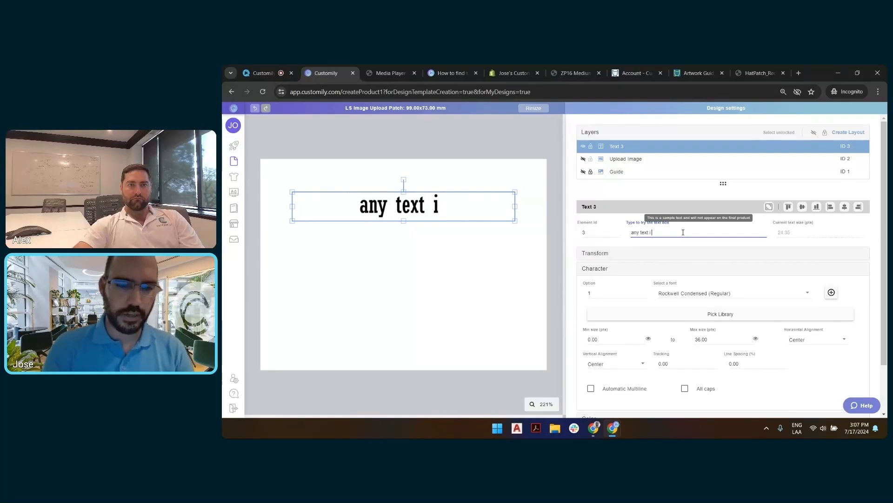
type(" want")
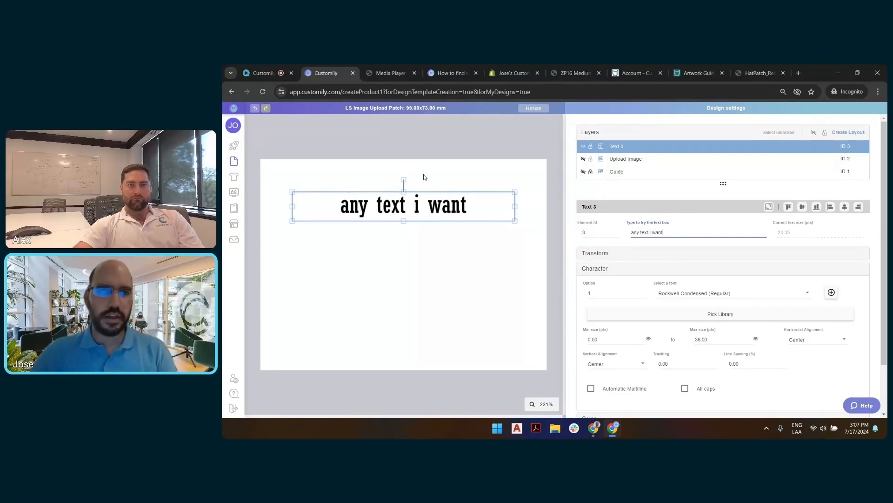
Step: Turn on all caps for the text box, try a longer sample text, and trim it to "any text i w"
left_click(685, 389)
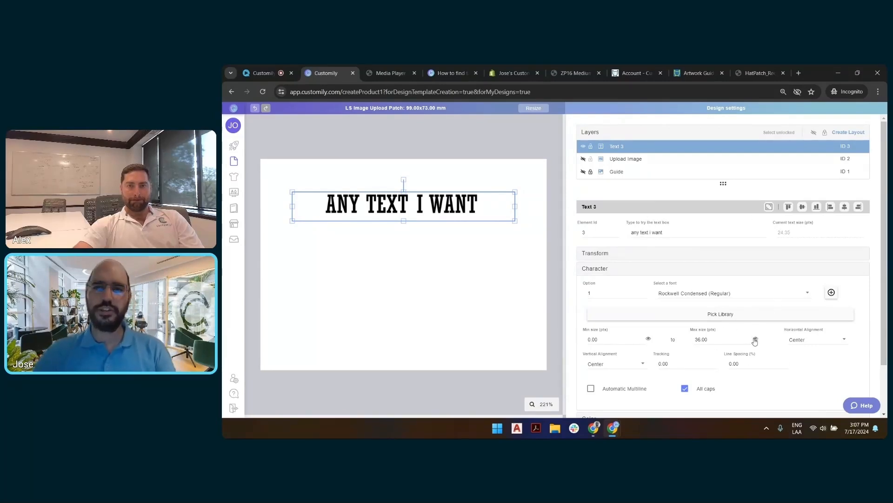
left_click(683, 233)
left_click(682, 232)
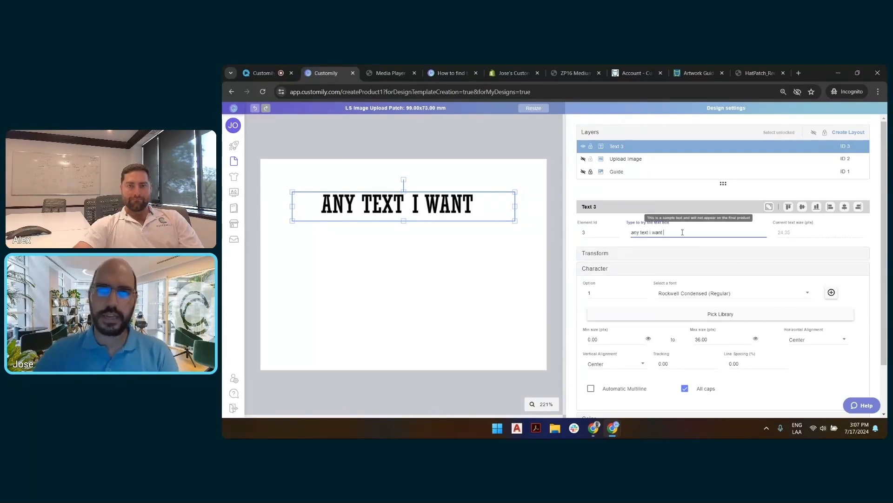
type("serrw")
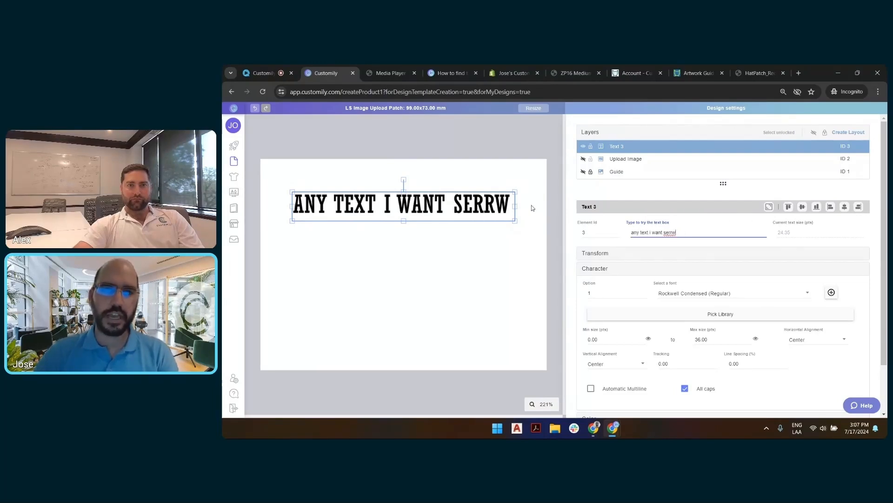
type("sbswvrsbbrbr")
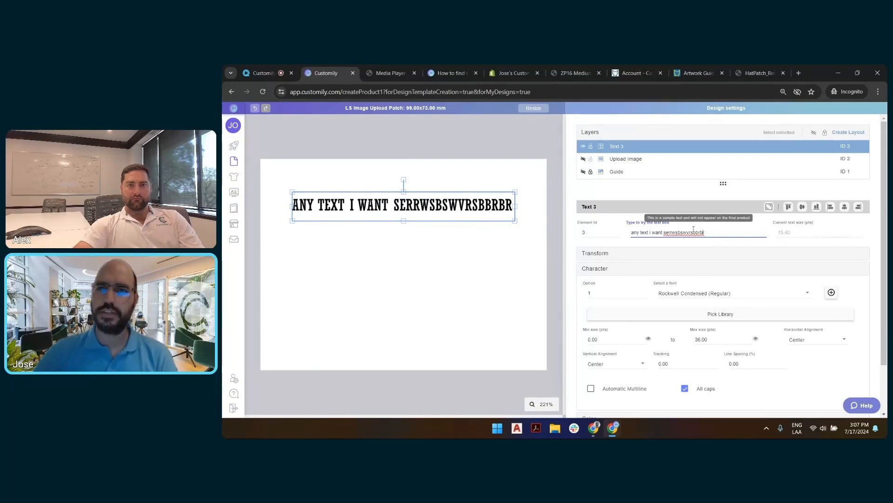
left_click_drag(656, 229, 706, 232)
key("BackSpace")
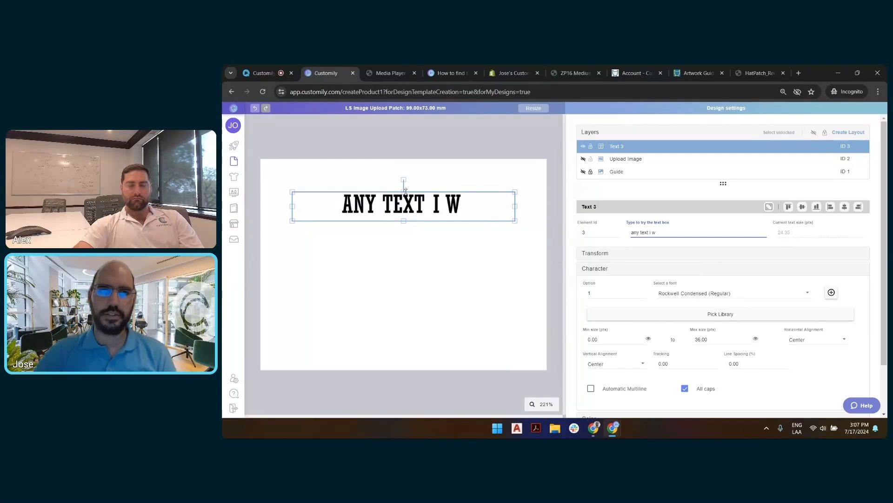
Step: Set the text box's minimum size to 20 pts and lengthen the sample text with filler letters until it exceeds the box
double_click(599, 338)
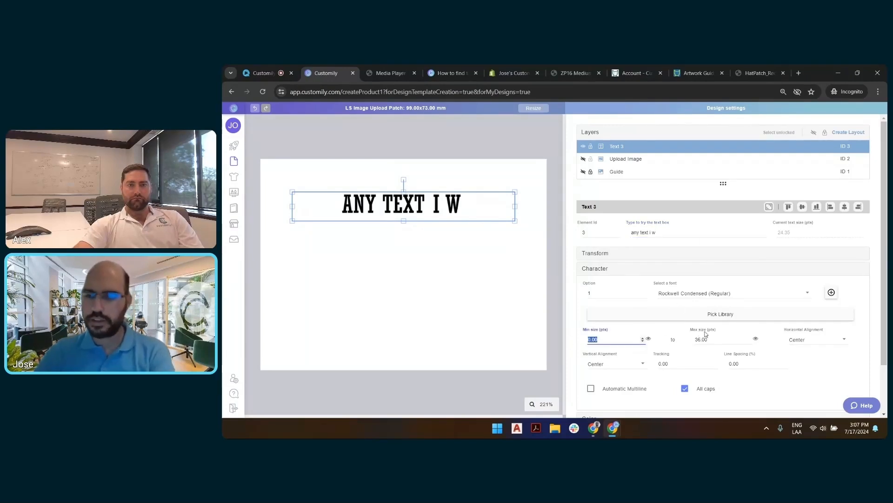
type("20")
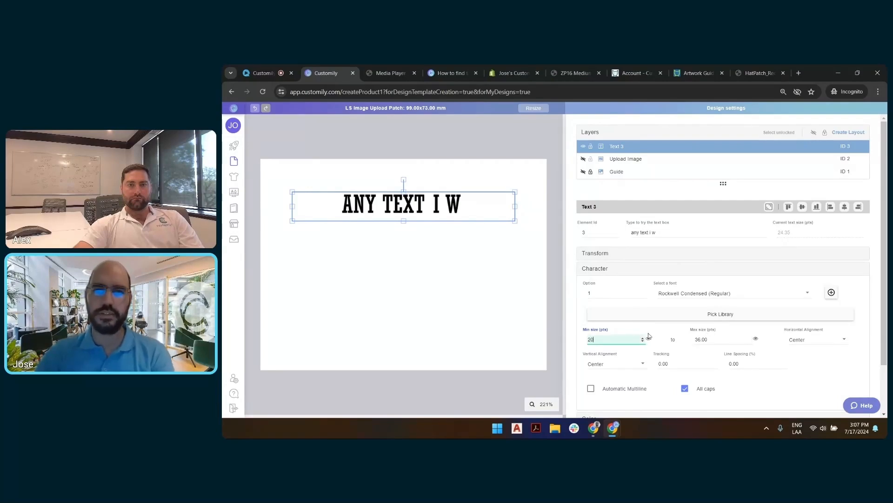
left_click(673, 231)
left_click(670, 231)
type("dwd")
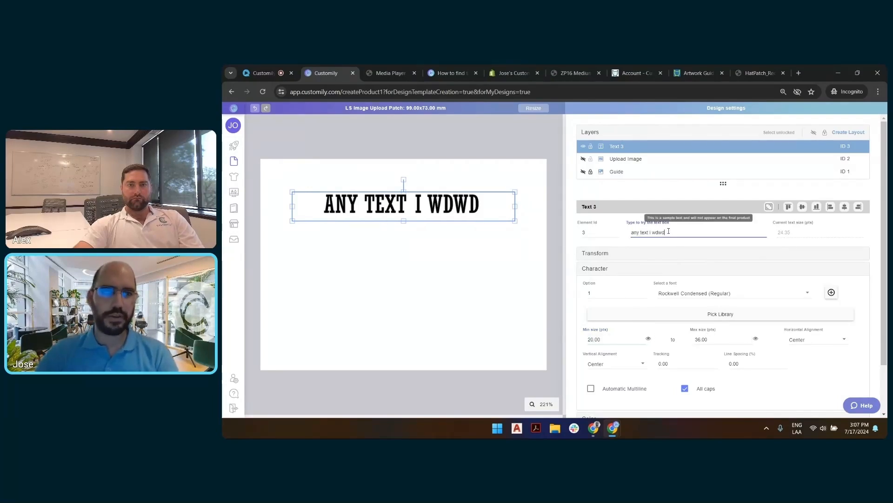
type("ddqfewfwe")
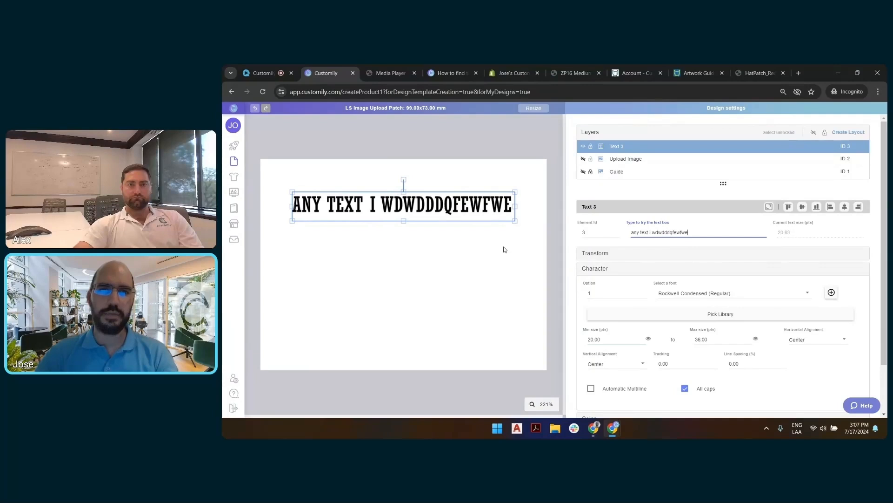
type("fwfwfwe")
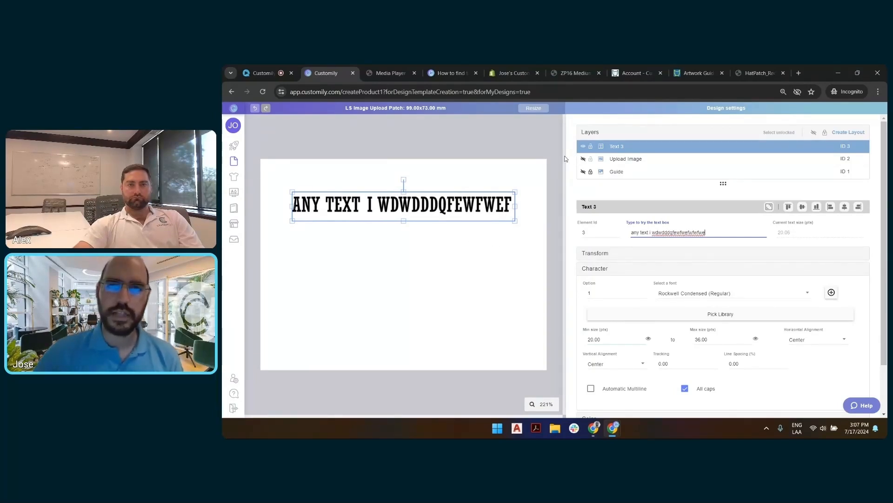
Step: Set the text box's minimum size to 2 pts and preview the text at its minimum size
left_click(590, 340)
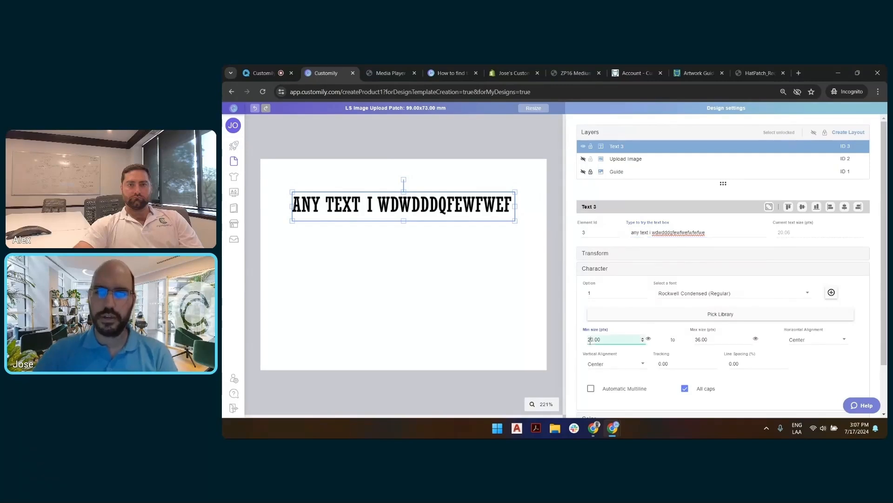
key("Delete")
left_click(649, 340)
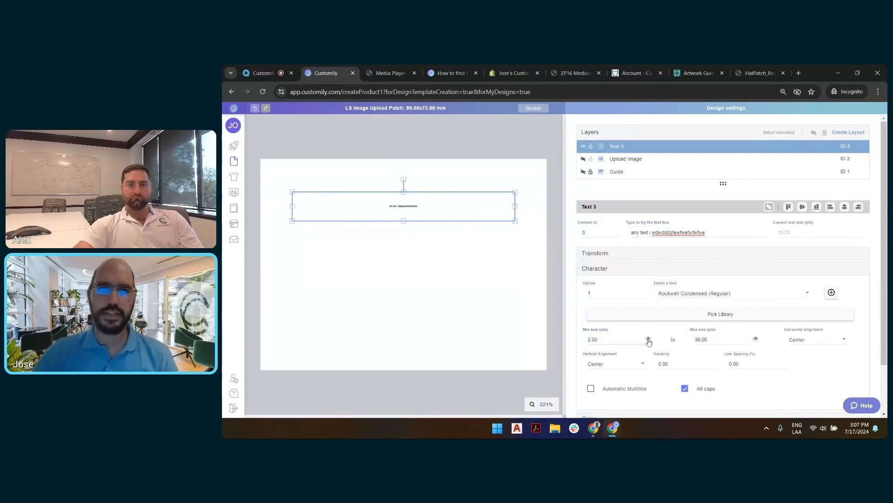
left_click(648, 340)
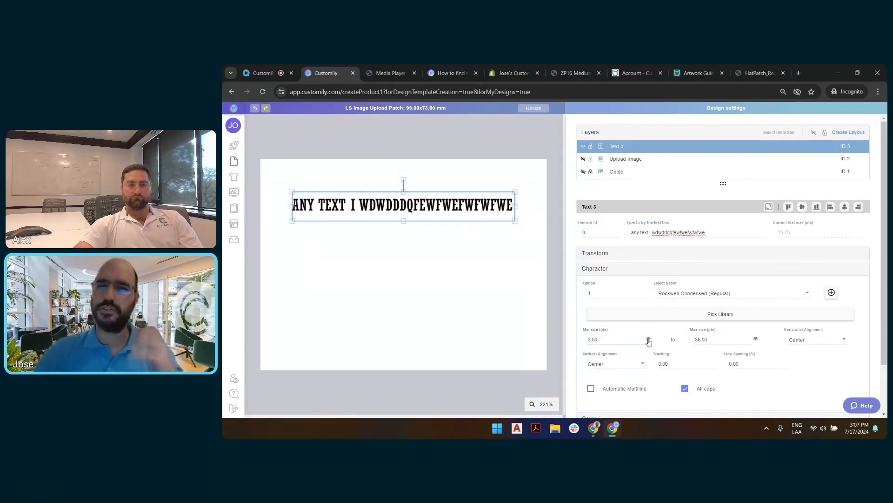
Step: Set the text box's minimum size back to 20 pts
left_click(590, 340)
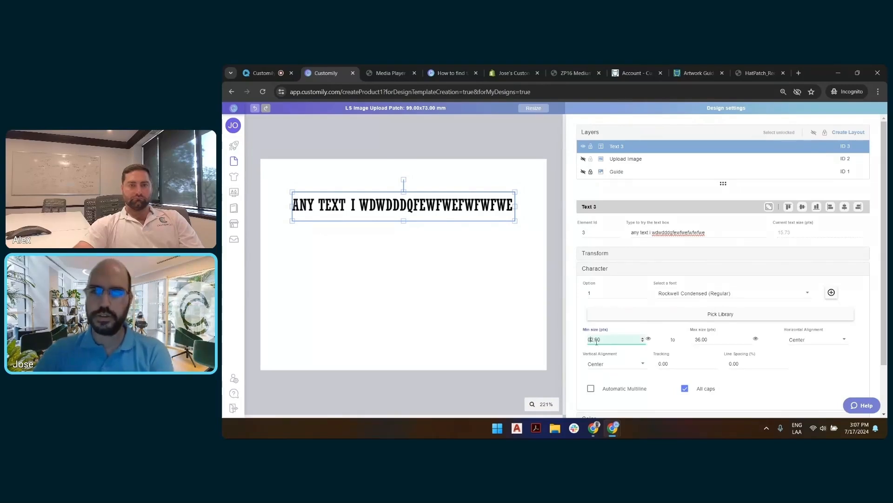
type("0")
key("BackSpace")
key("Right")
type("0")
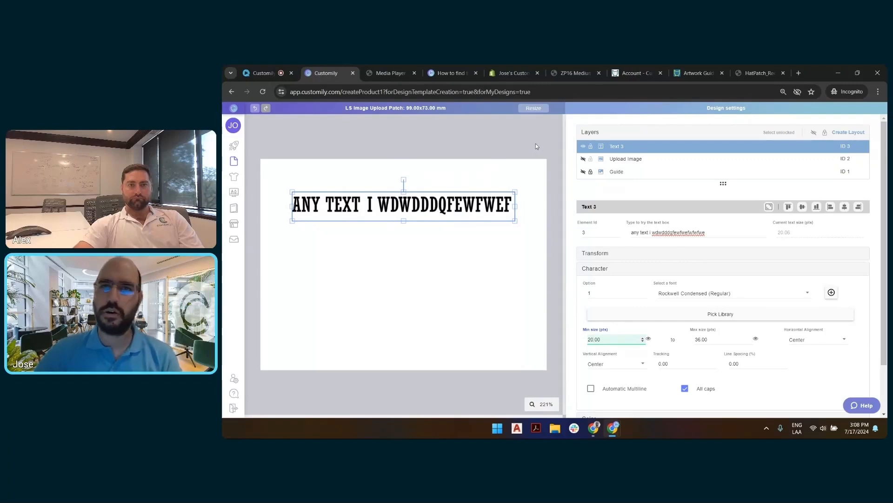
Step: Rename the text layer as "Custom Text"
double_click(625, 147)
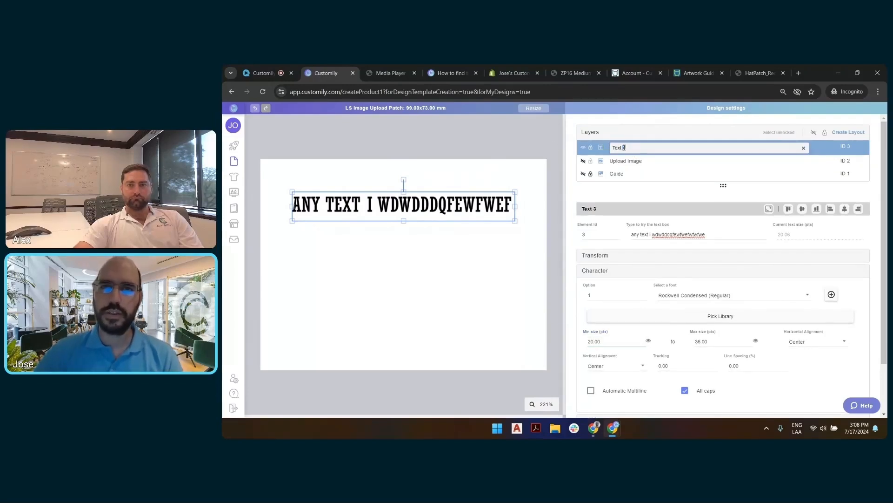
type("Custom Text")
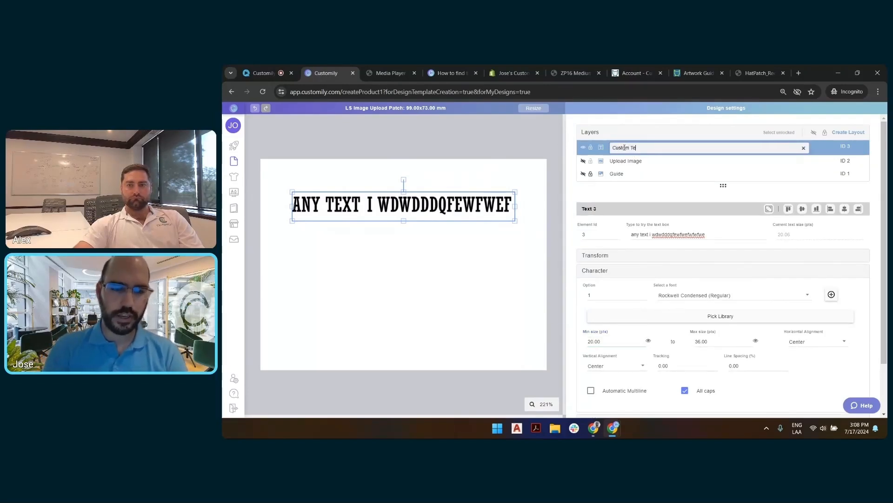
key("Return")
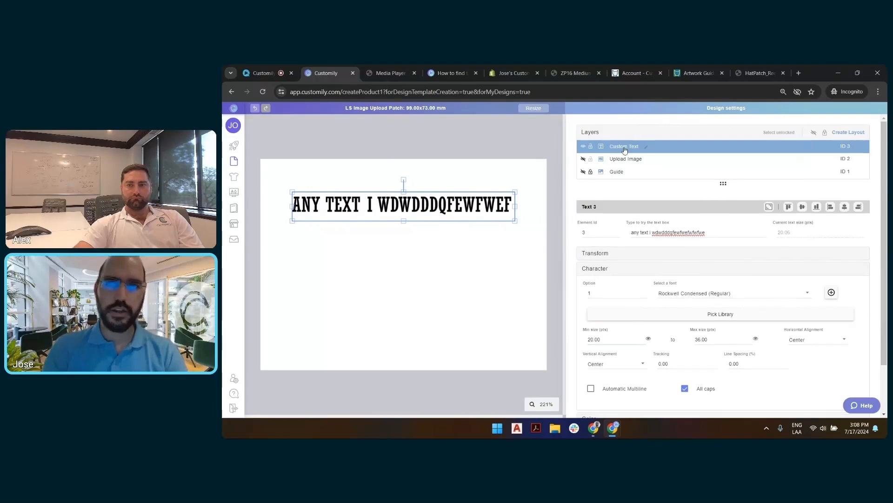
Step: Show the Upload Image layer again while leaving the Guide layer hidden
left_click(583, 159)
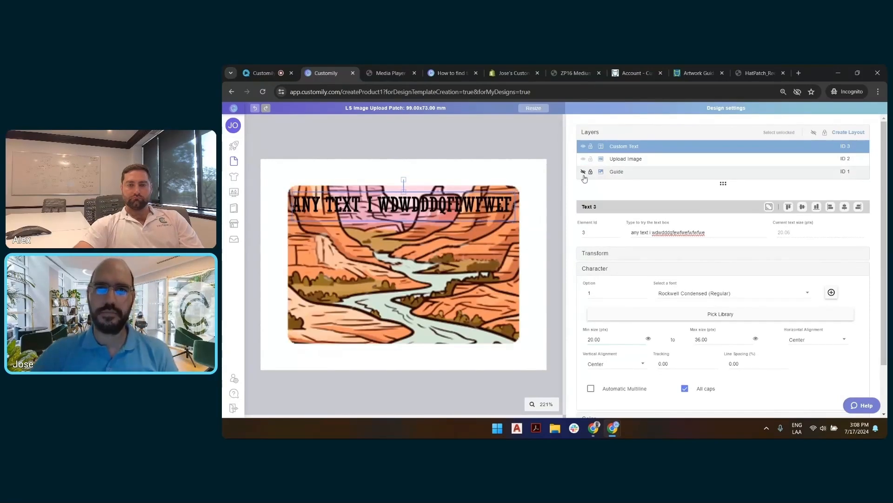
left_click(632, 173)
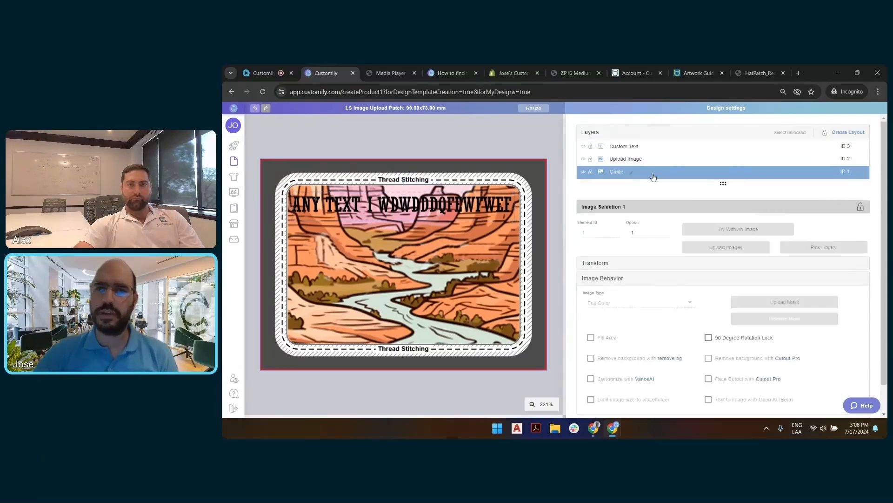
left_click(584, 172)
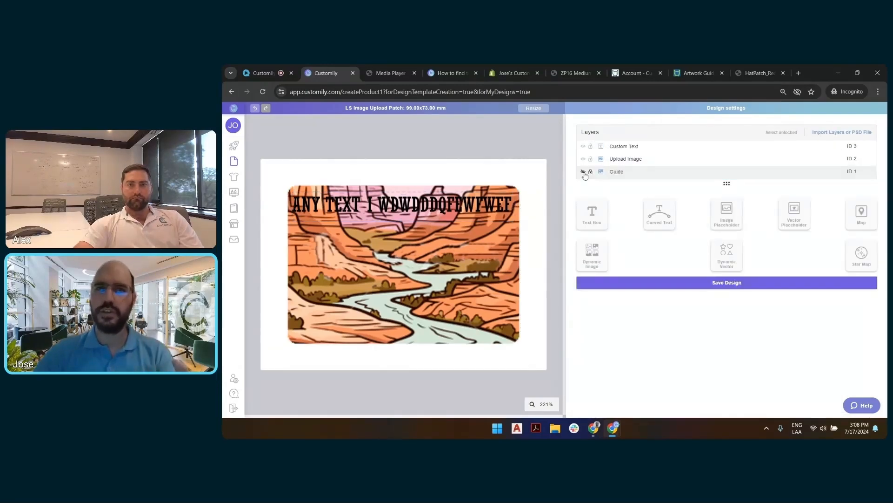
Step: Deselect all layers, save the patch design, and return to the list of designs
left_click(495, 238)
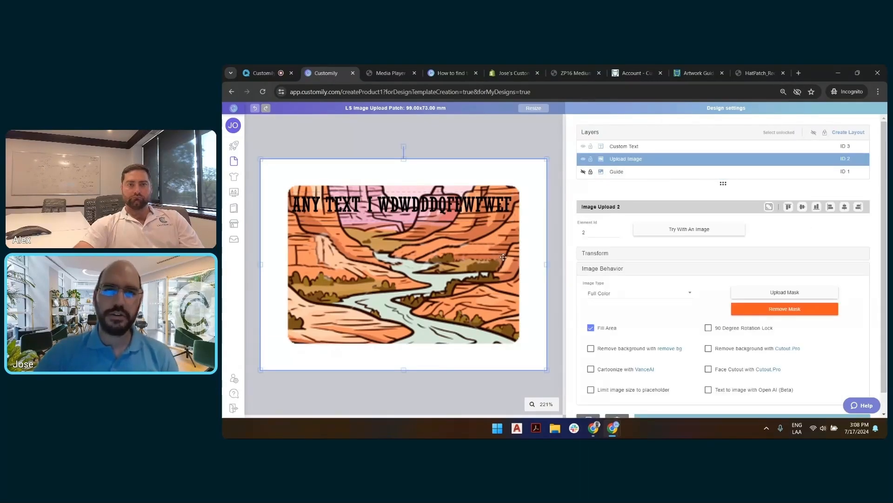
left_click(617, 148)
left_click(529, 134)
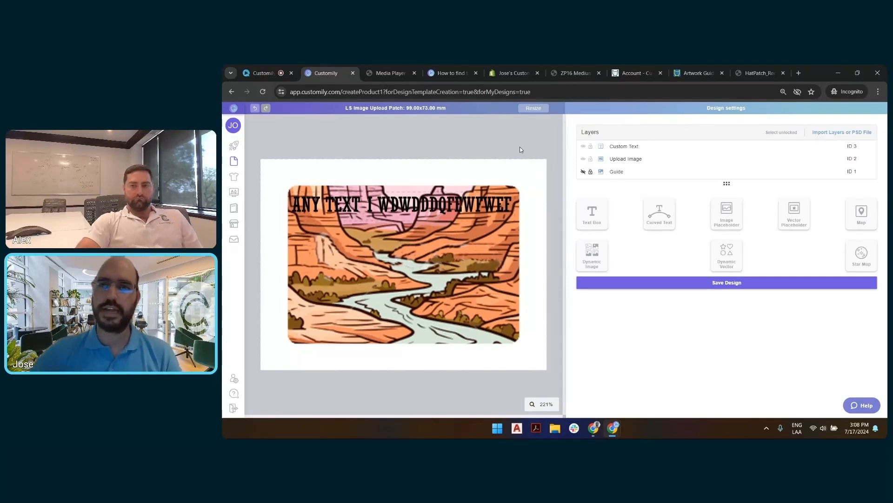
left_click(665, 279)
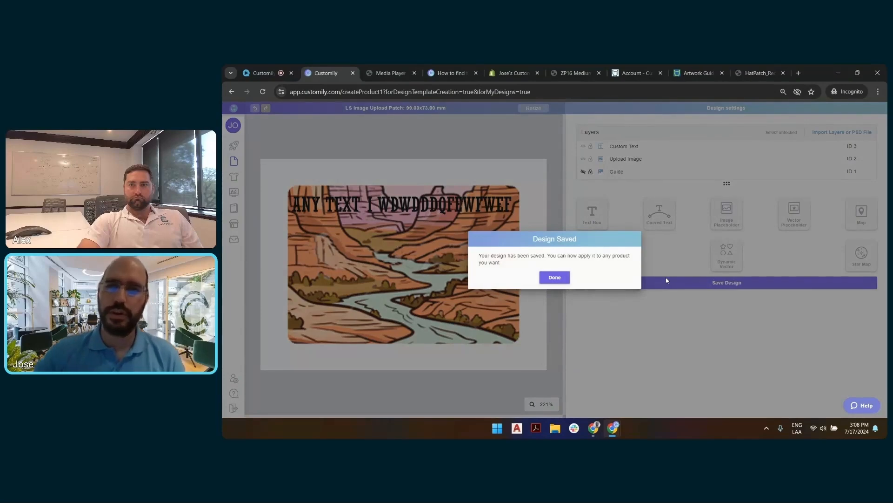
left_click(555, 279)
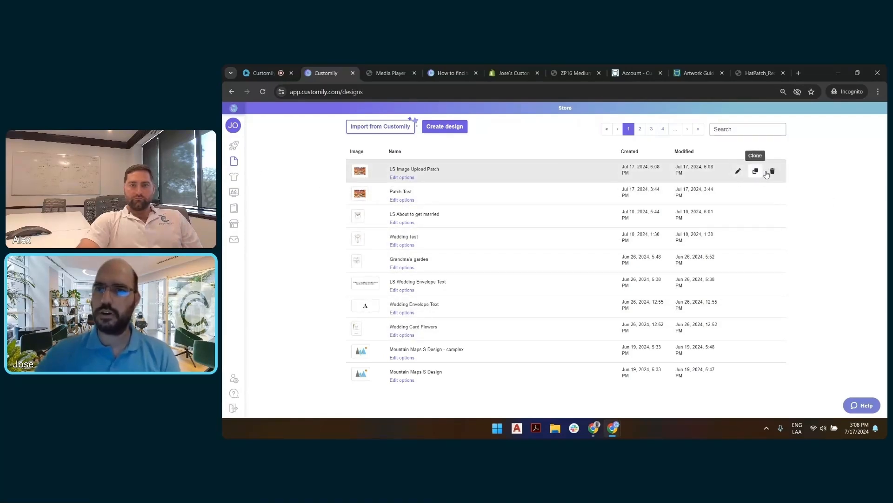
Step: Start a new print-on-demand product from CustomCat using the 104C Trucker Snapback Hat (rectangle patch)
mouse_move(235, 145)
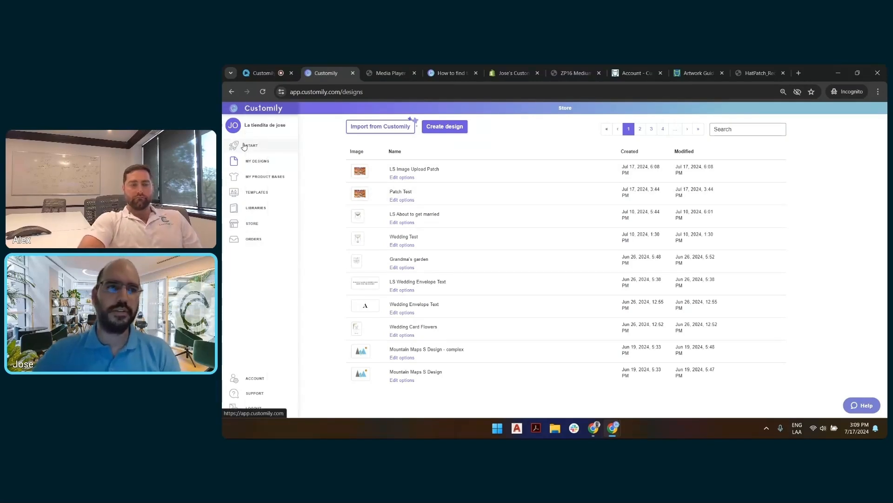
left_click(245, 146)
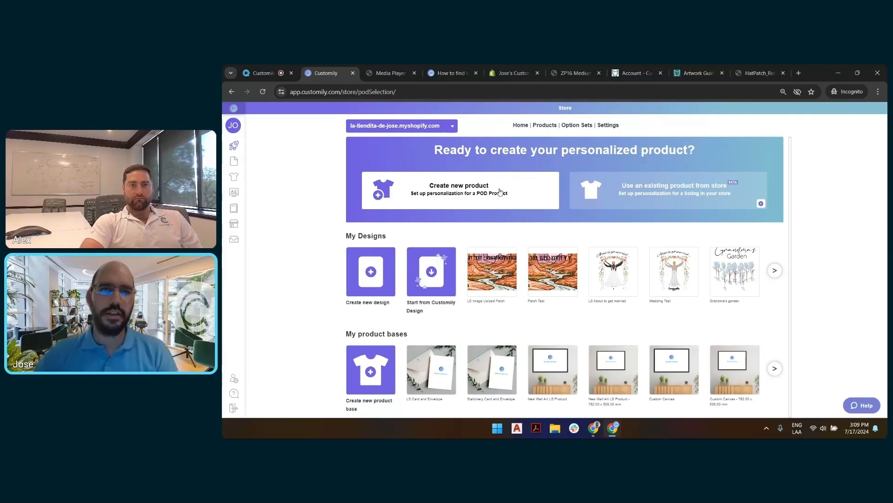
left_click(500, 191)
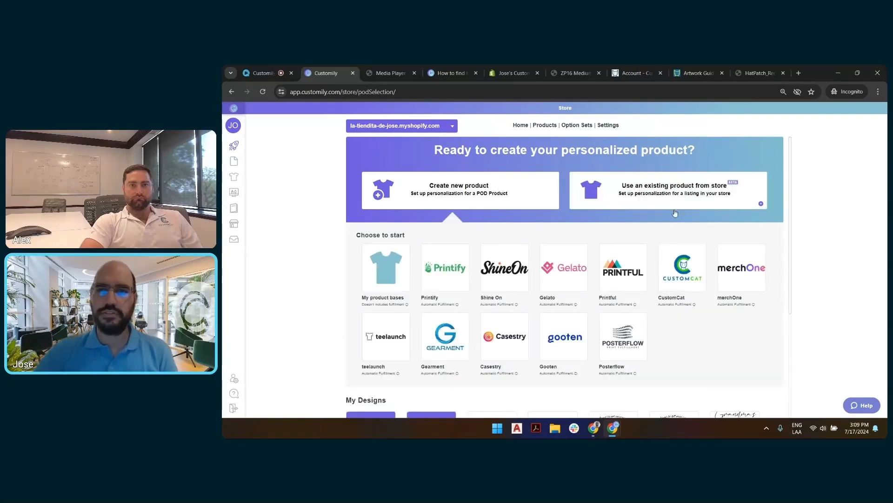
left_click(696, 269)
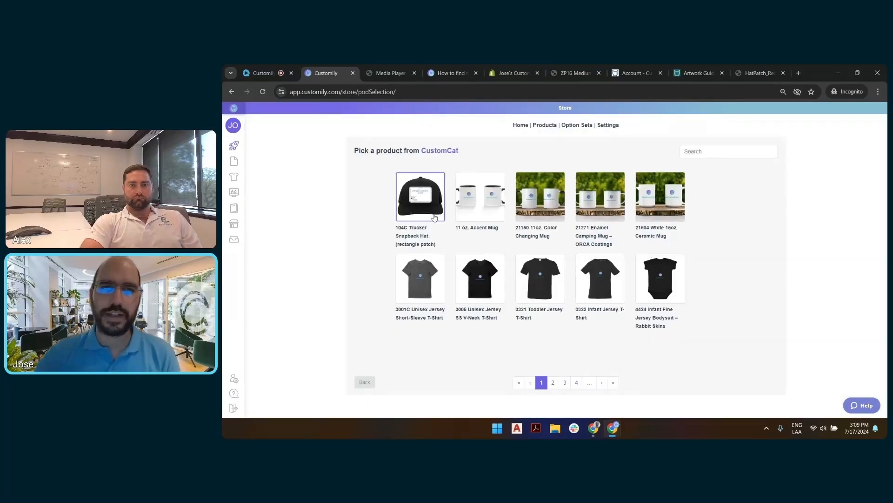
left_click(424, 193)
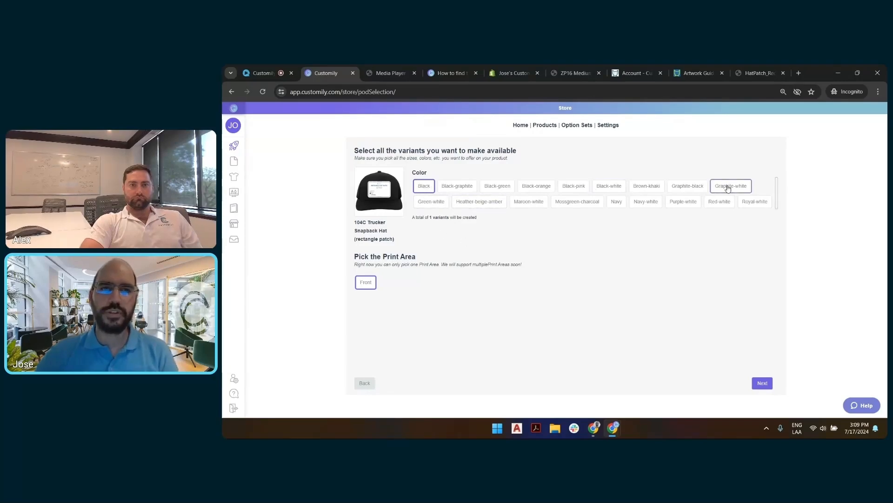
Step: Add the remaining hat color variants from Black-graphite through Royal-white and continue to the design choice
left_click(457, 187)
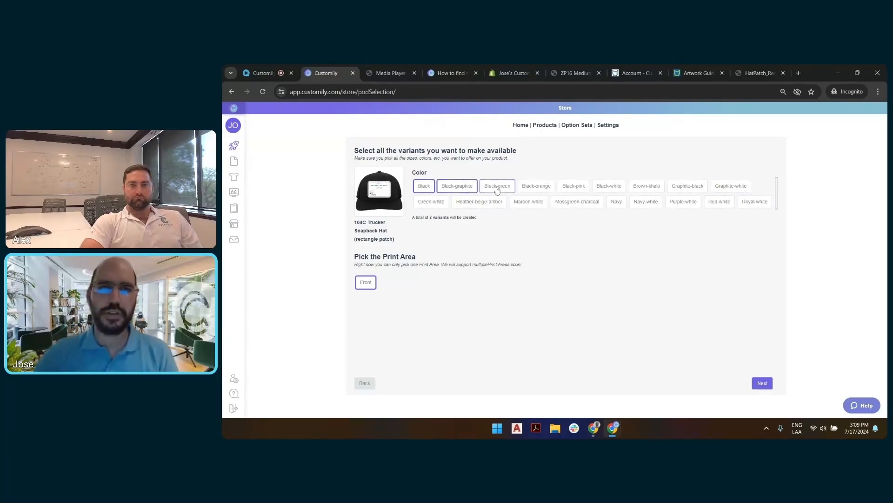
left_click(497, 187)
left_click(536, 187)
left_click(573, 187)
left_click(609, 187)
left_click(646, 187)
left_click(698, 190)
left_click(731, 186)
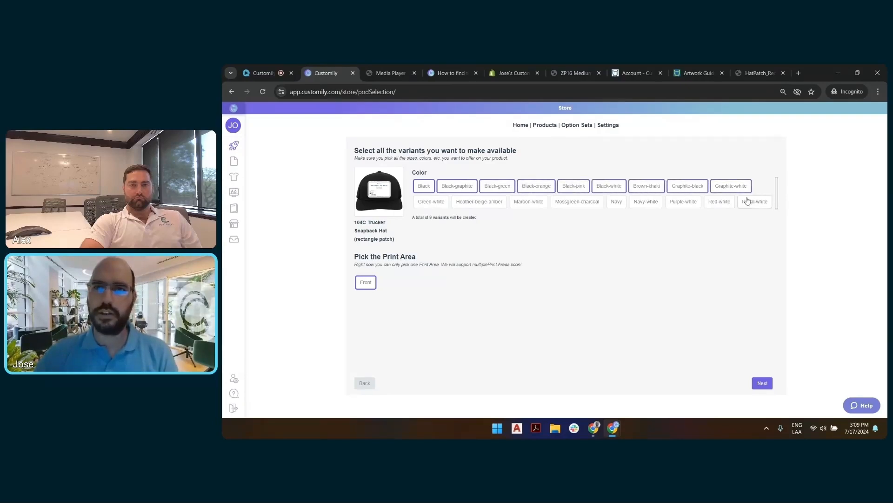
left_click(755, 201)
left_click(683, 201)
left_click(720, 202)
left_click(648, 204)
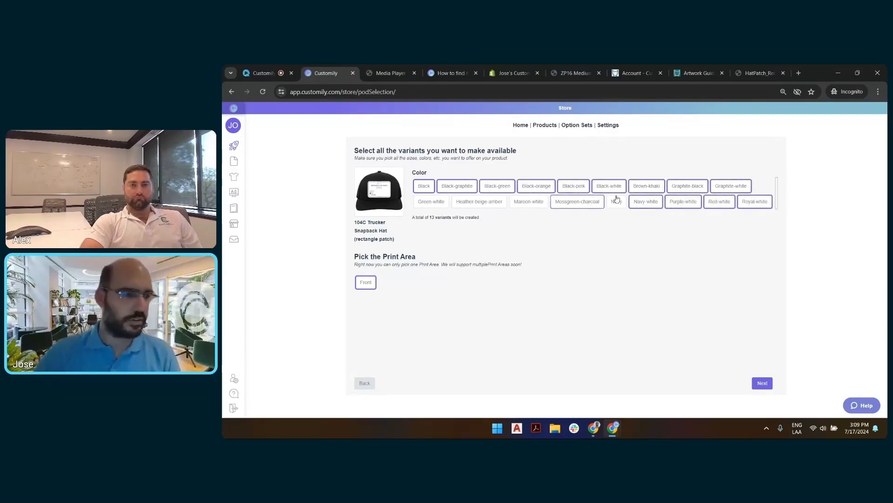
left_click(585, 208)
left_click(528, 204)
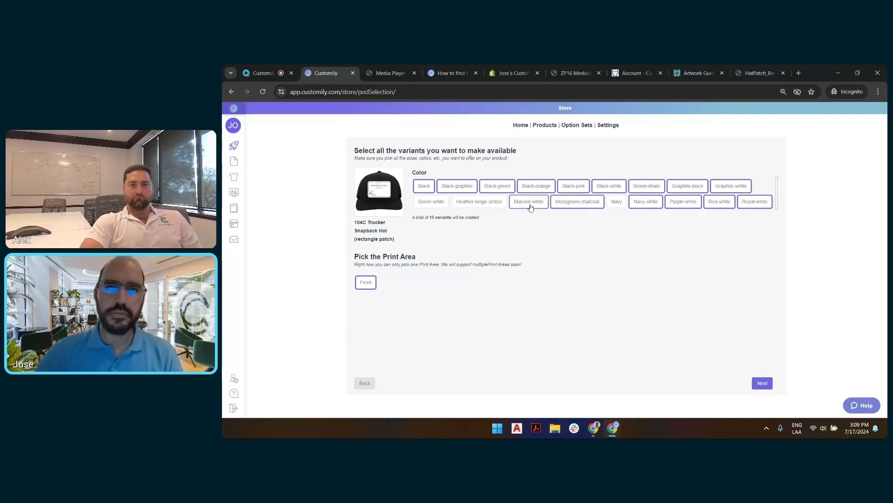
left_click(479, 204)
left_click(433, 204)
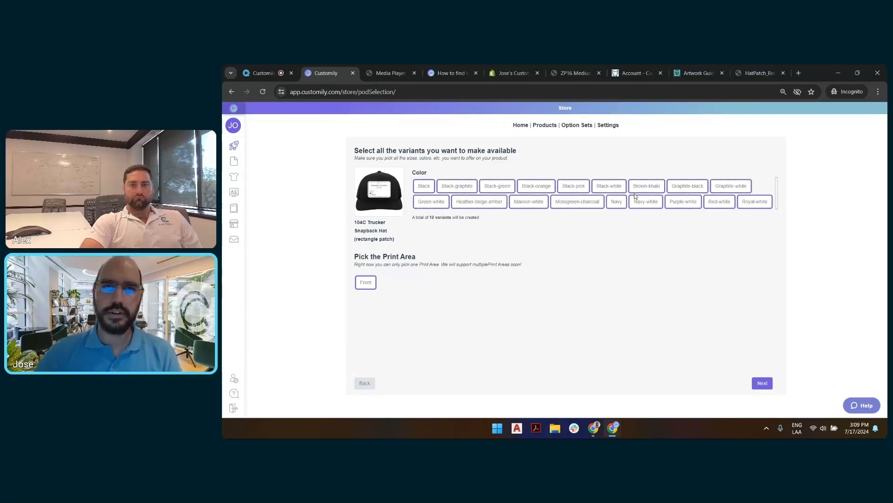
left_click(762, 384)
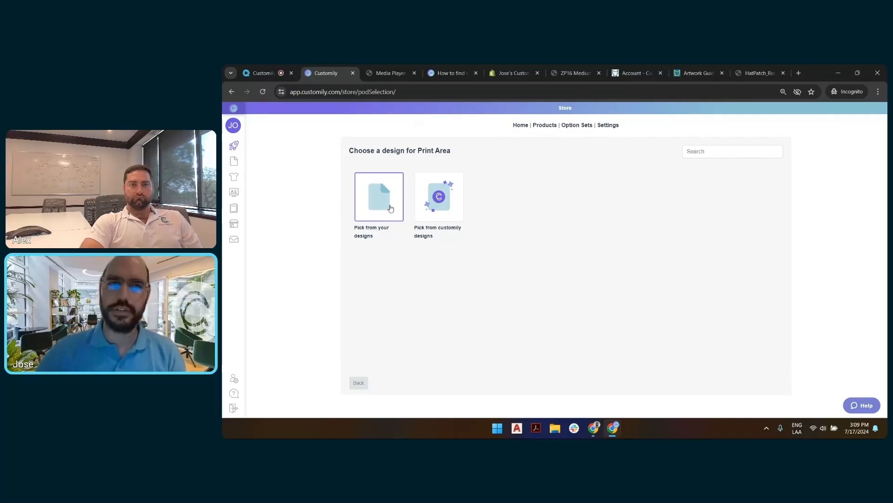
Step: Search your own designs for "patch" and choose LS Image Upload Patch for the print area
left_click(390, 208)
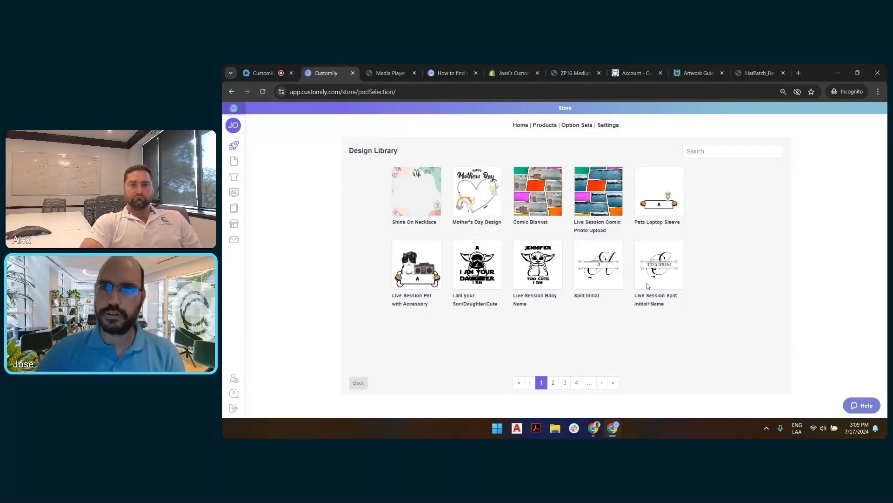
left_click(715, 152)
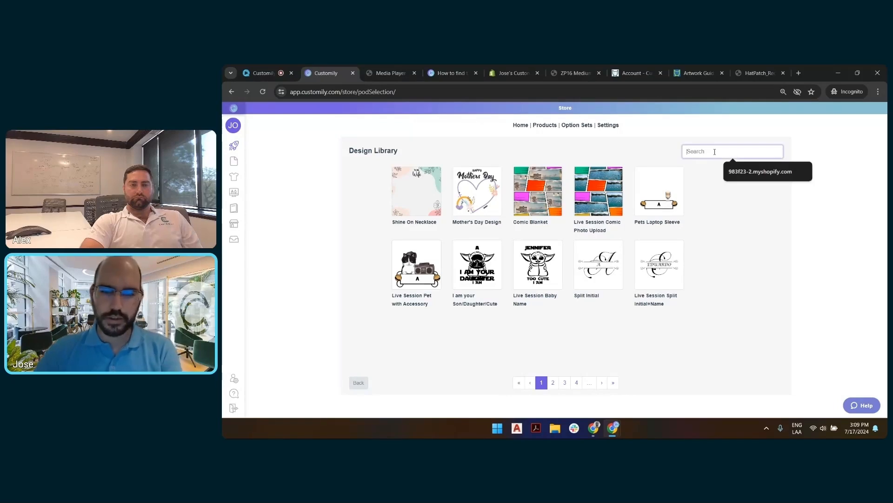
type("patch")
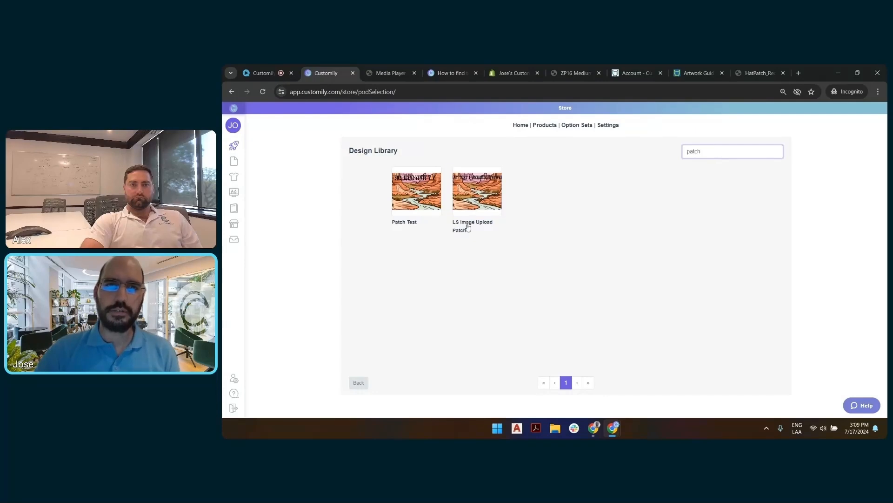
left_click(484, 195)
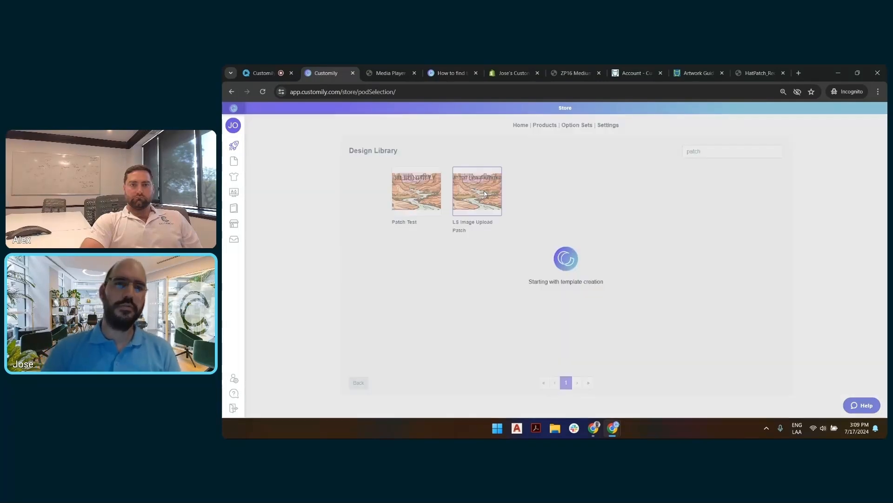
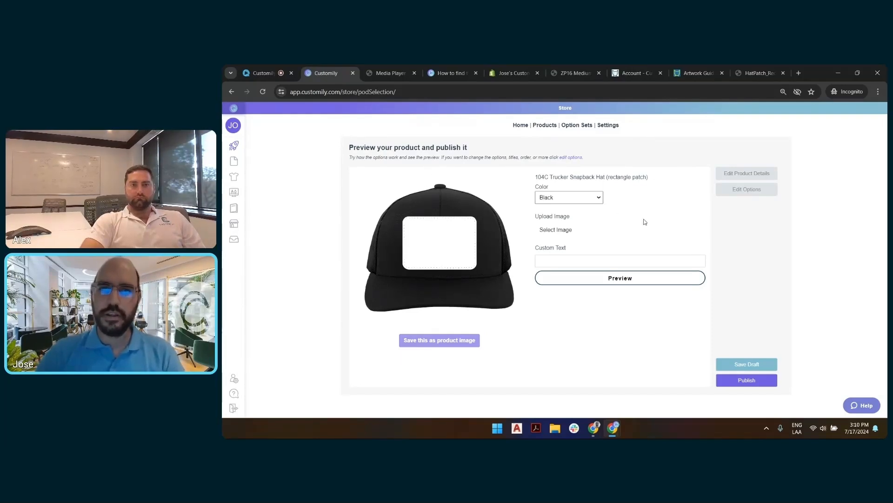
Step: Enter GRAND CANNYON as the custom text in the hat's product preview
left_click(586, 262)
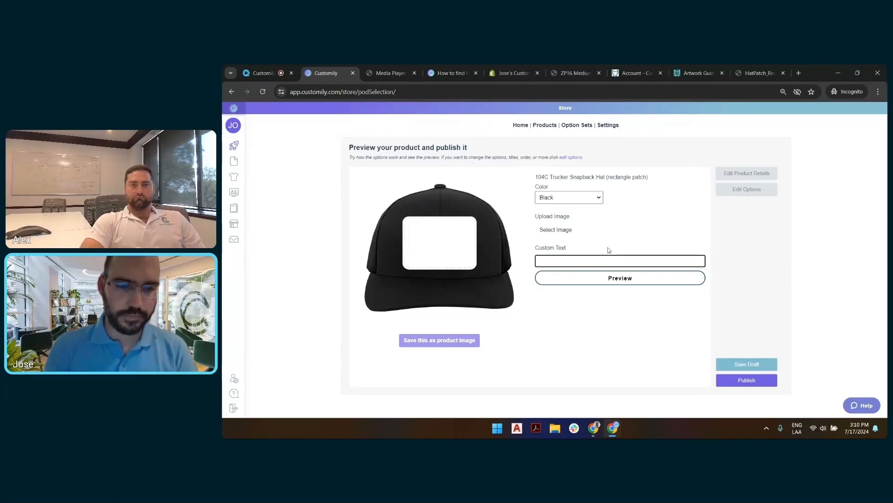
type("GRAND CANYON")
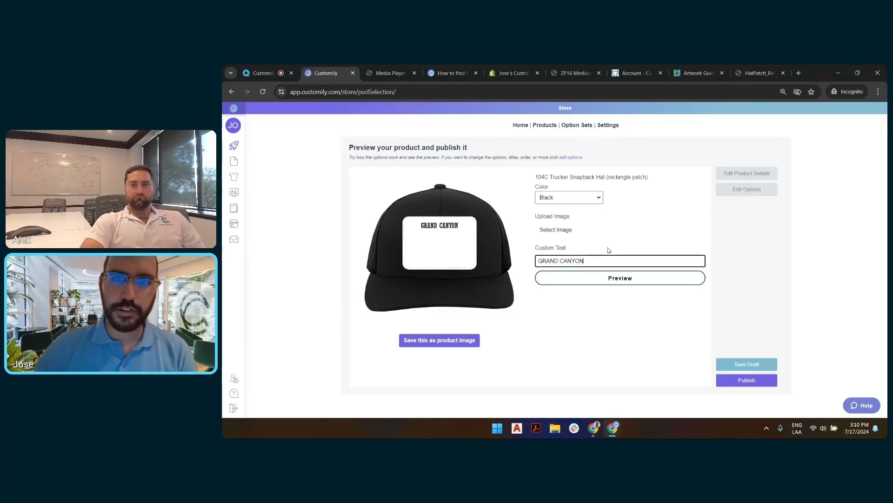
left_click(572, 261)
type("N")
left_click(659, 261)
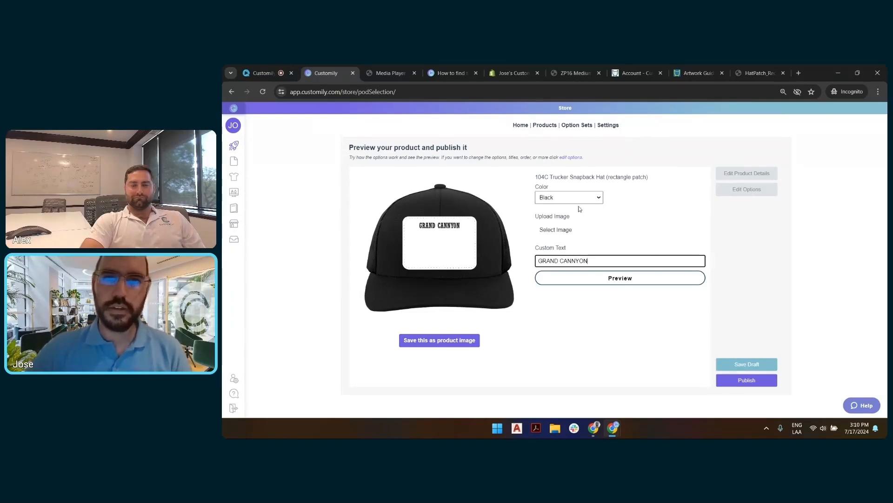
Step: Upload 106410956.png to the hat preview, then enlarge and reposition it so the canyon artwork fills the patch behind the text
left_click(563, 230)
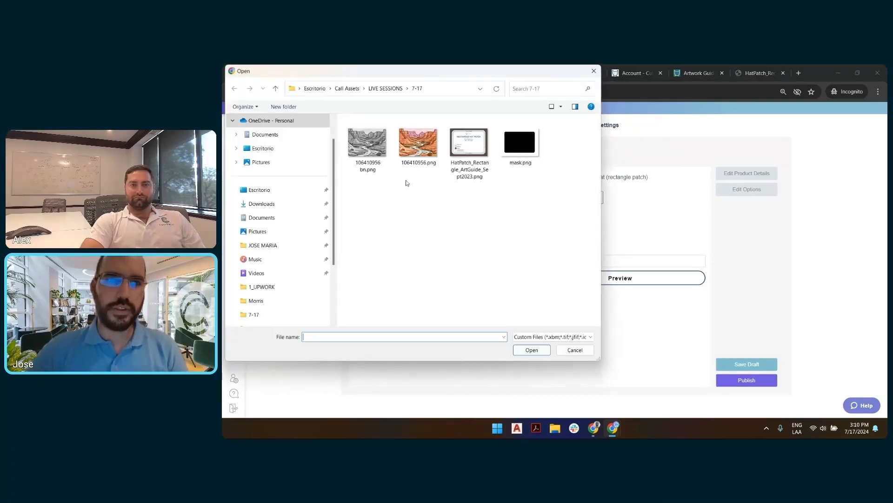
double_click(418, 144)
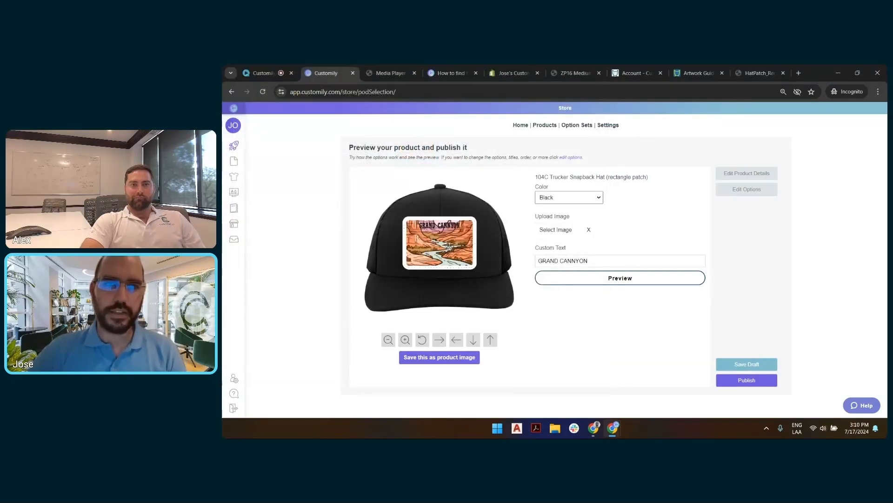
left_click(449, 246)
mouse_move(447, 246)
left_mouse_down()
mouse_move(436, 241)
mouse_move(450, 261)
mouse_move(433, 232)
mouse_move(367, 194)
mouse_move(442, 262)
left_mouse_up()
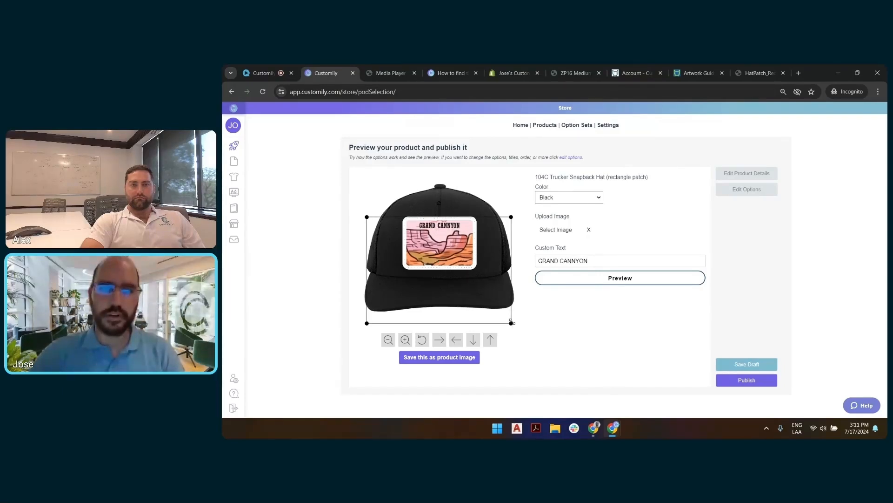
left_click_drag(512, 322, 490, 307)
left_click_drag(452, 275, 453, 259)
left_click_drag(389, 290, 371, 304)
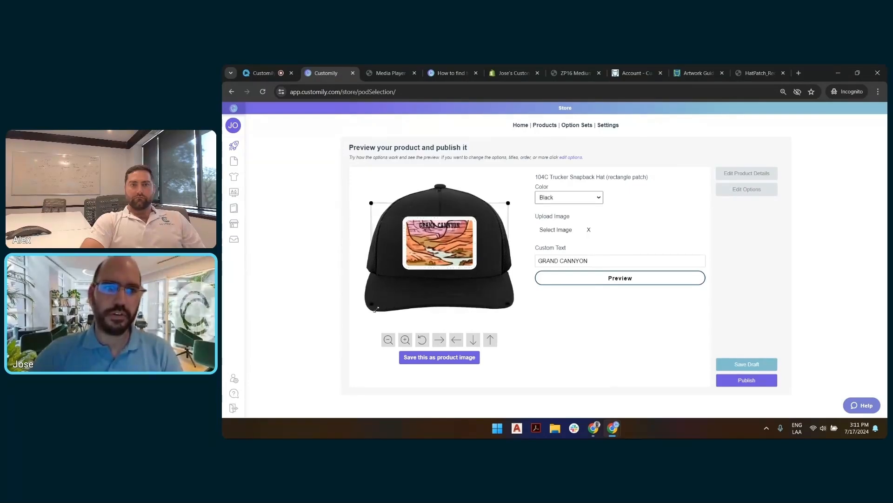
left_click_drag(434, 254, 451, 240)
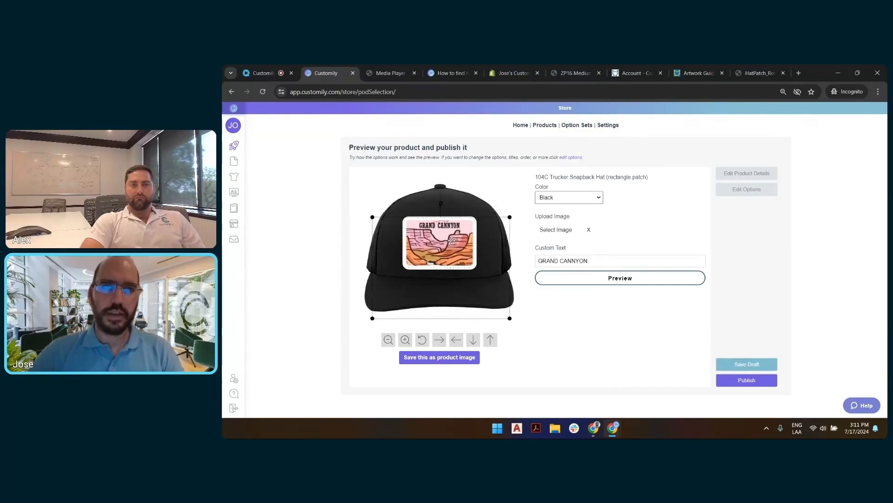
left_click(518, 195)
Step: Save the hat preview in Maroon-white as the product image and publish the product to the store
left_click(573, 200)
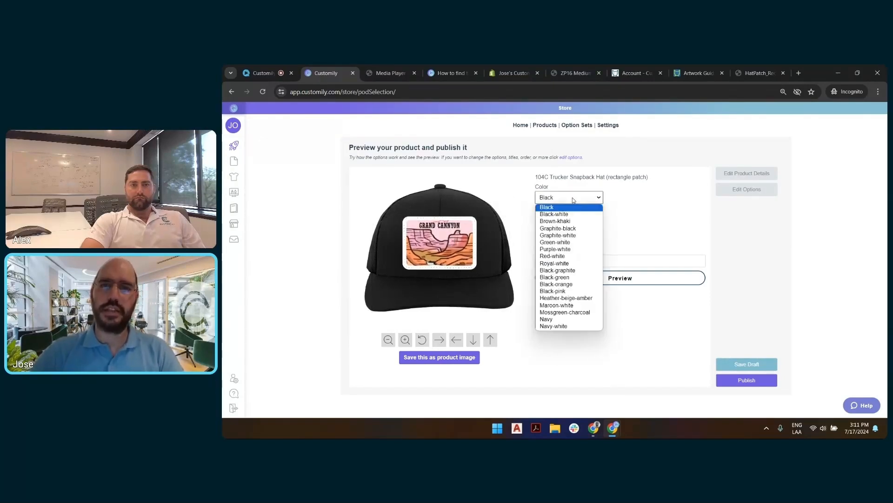
left_click(564, 298)
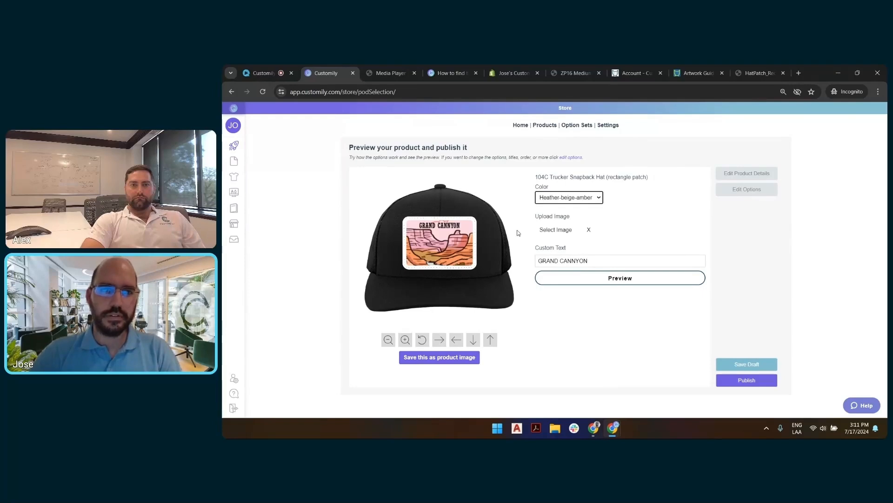
left_click(578, 201)
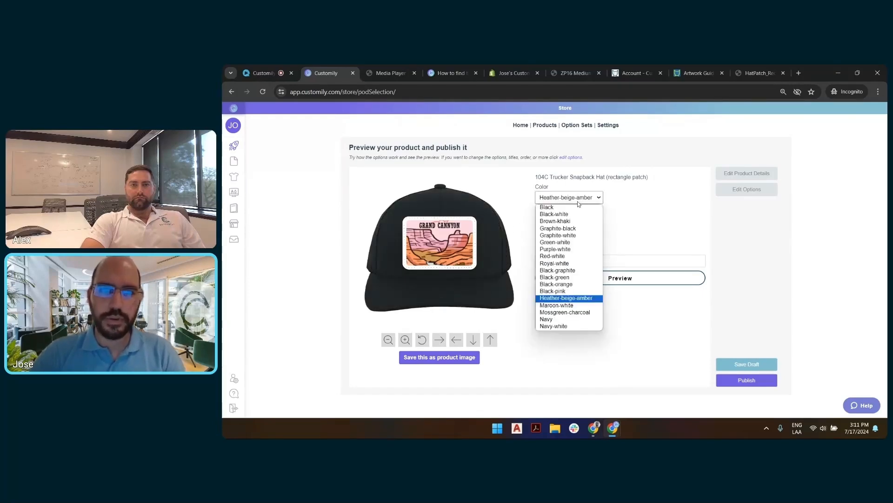
left_click(574, 306)
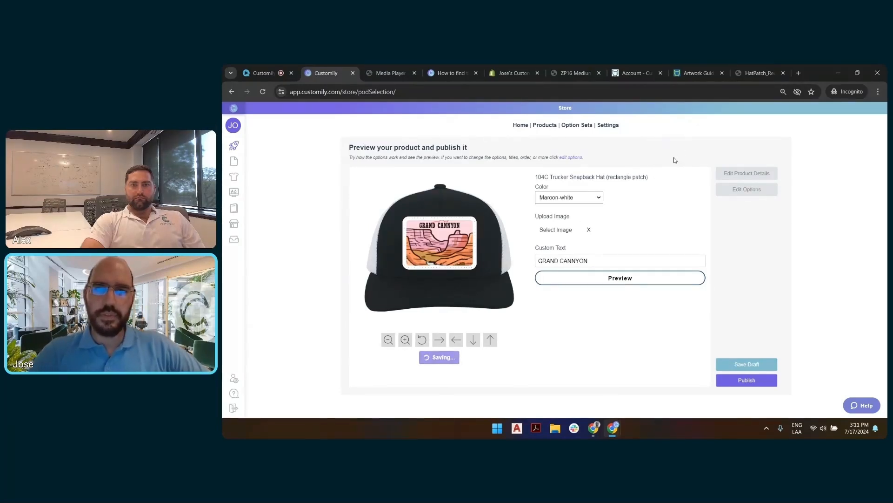
left_click(744, 381)
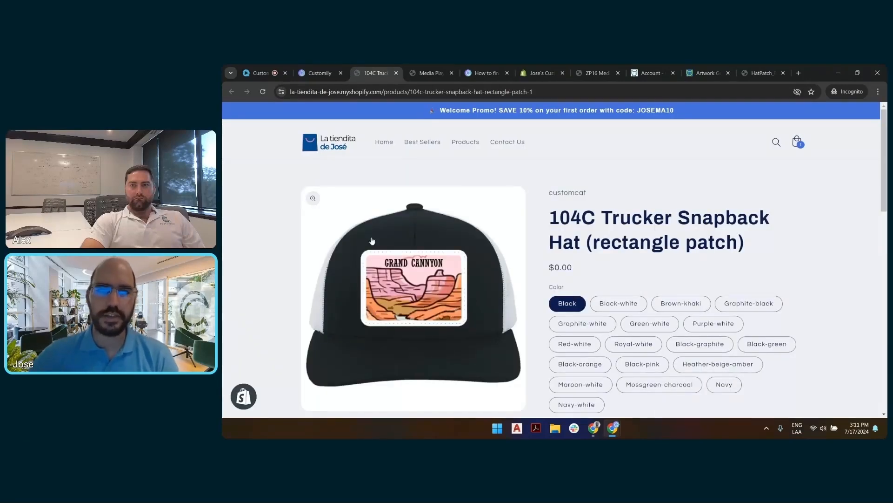
Step: Look over the published hat's storefront page and select the Black-white color
scroll(314, 253, "down", 5)
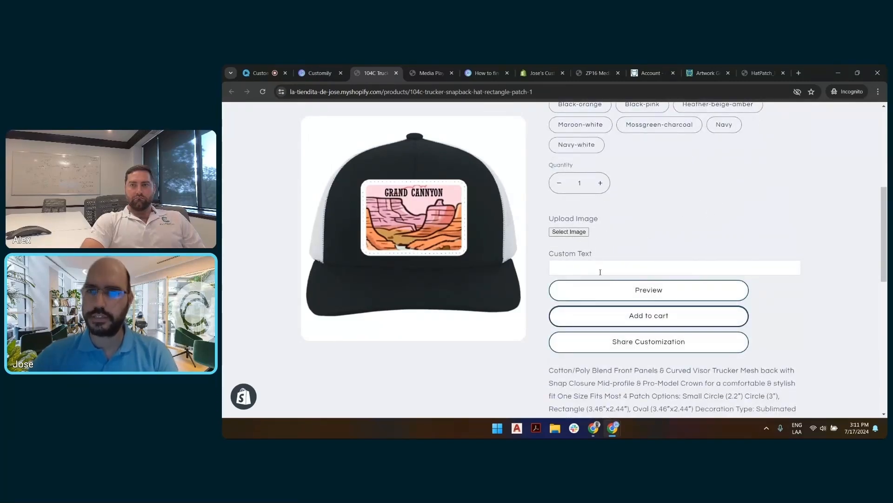
scroll(626, 265, "up", 5)
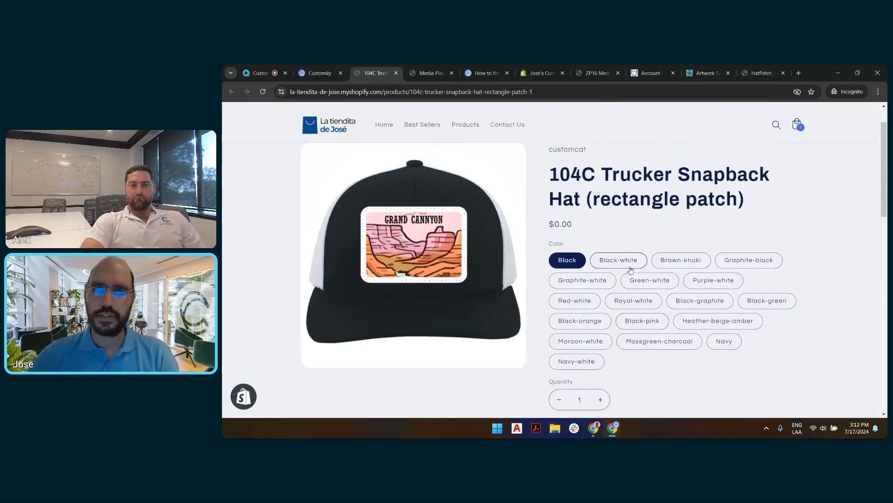
left_click(626, 260)
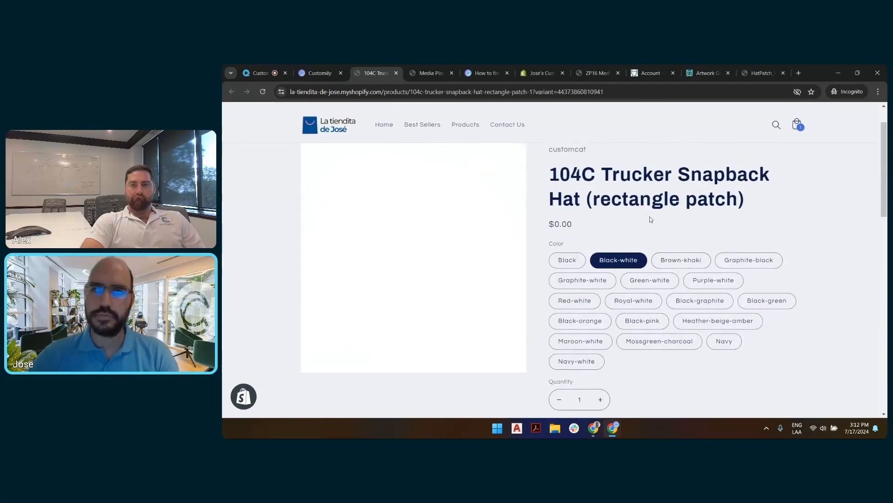
Step: Test the hat's custom text with TESTING, replace it with a thank-you message naming the co-host, and check the patch preview
scroll(646, 221, "down", 2)
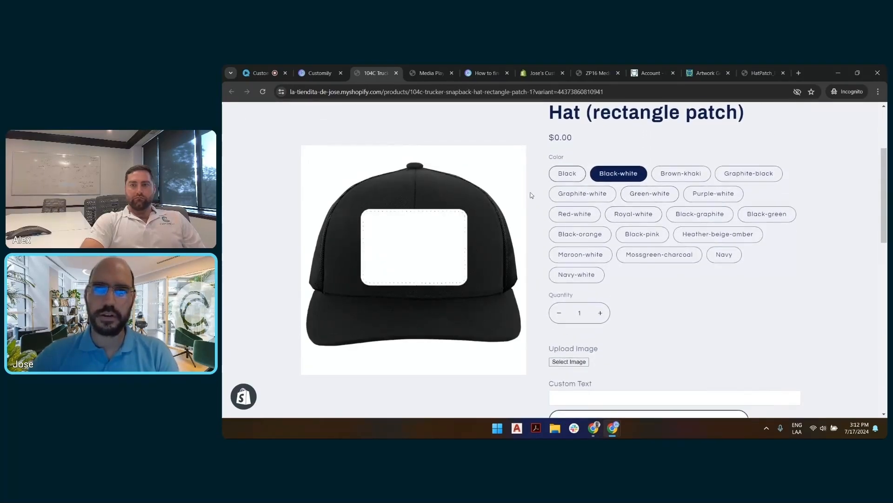
scroll(672, 305, "down", 1)
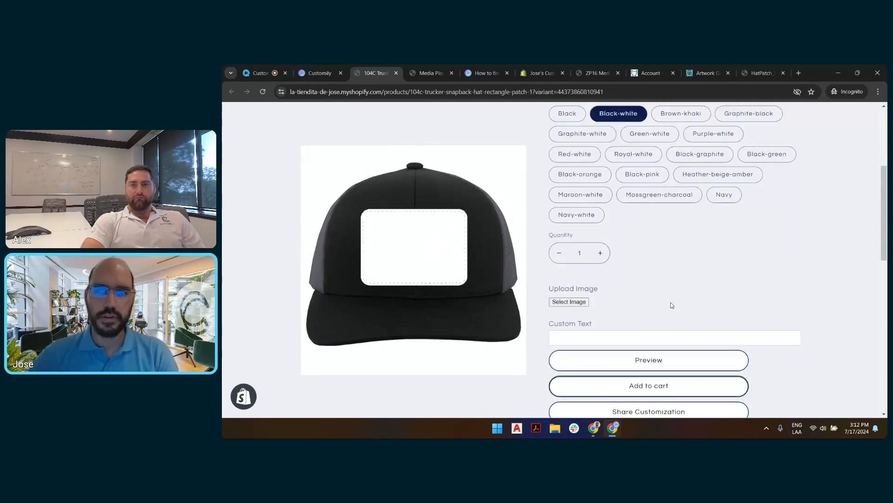
left_click(585, 309)
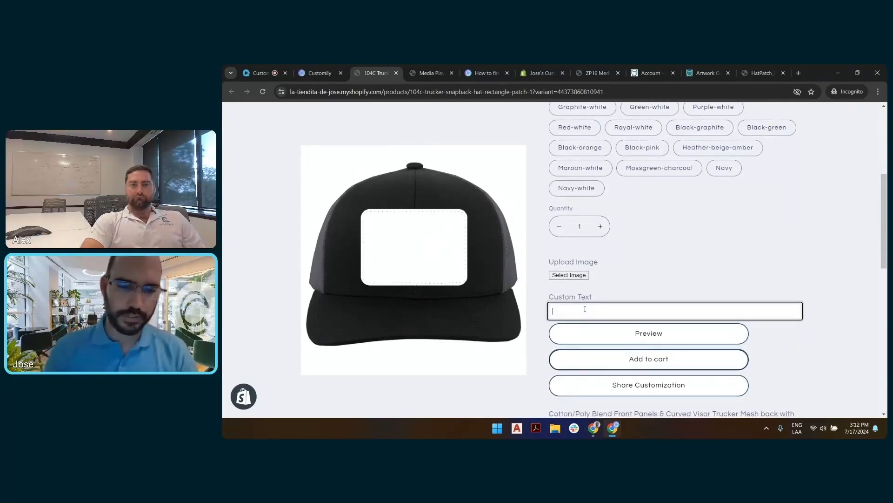
type("TESTING")
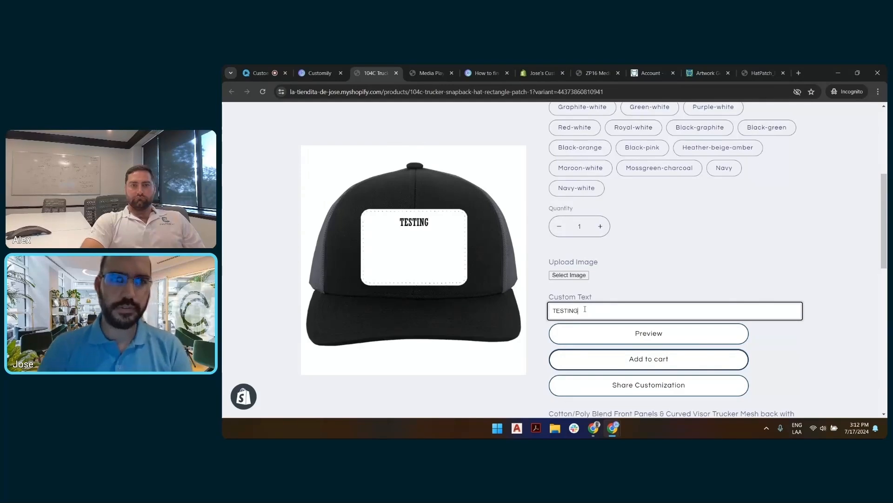
key("BackSpace")
key("BackSpace")
key("BackSpace")
key("BackSpace")
key("BackSpace")
key("BackSpace")
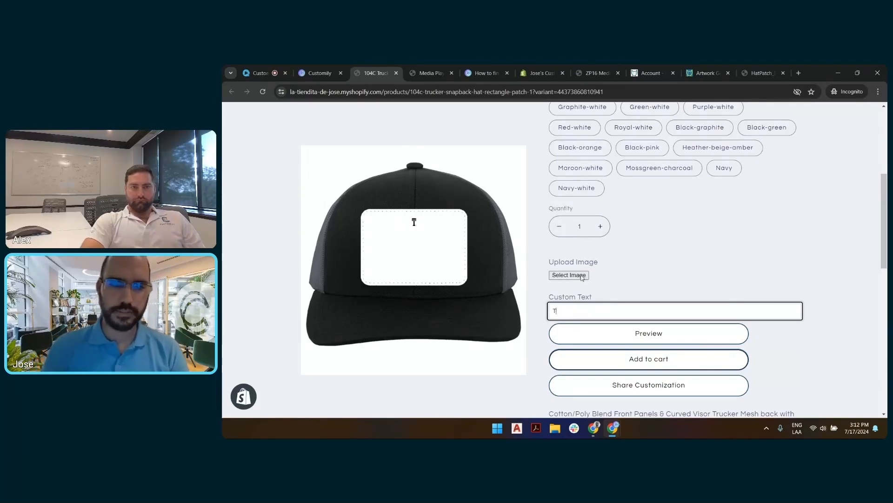
type("HANK YOU ALE")
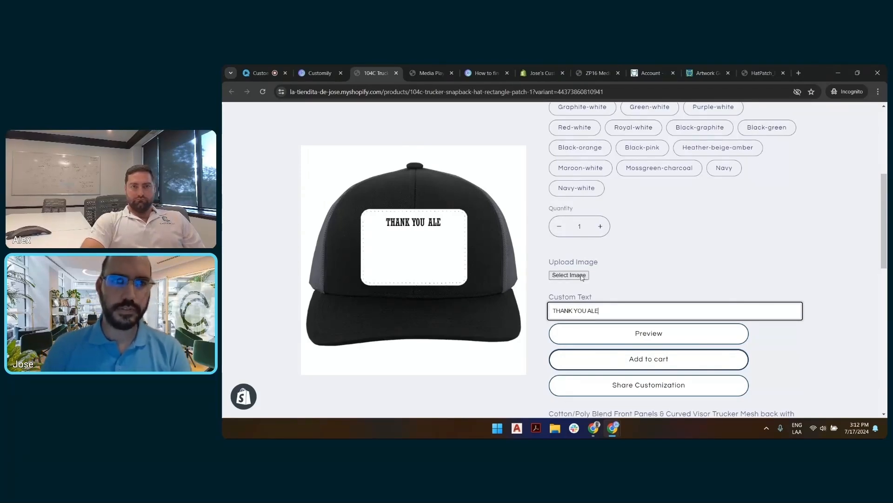
type("X")
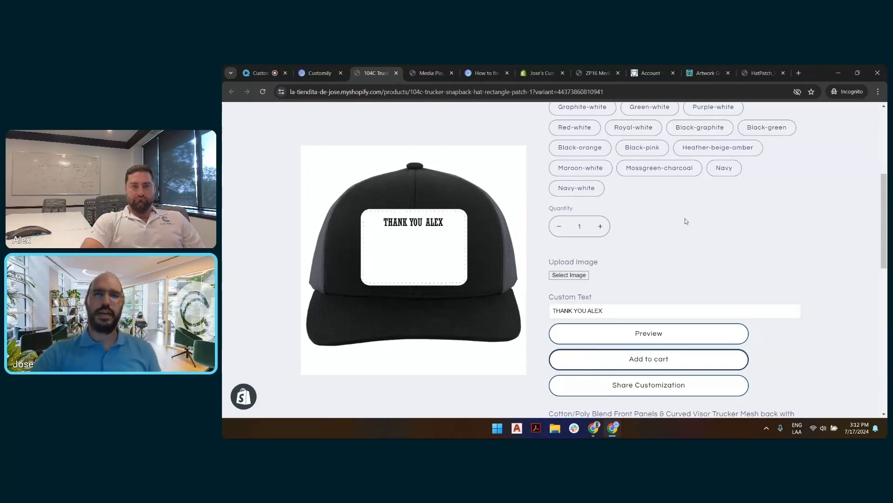
scroll(675, 254, "up", 5)
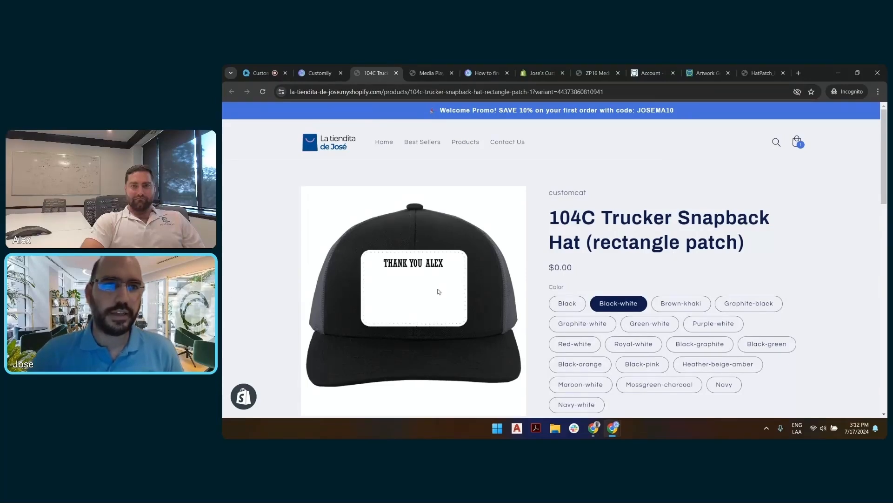
Step: Switch back to the WebinarGeek live session page
left_click(259, 72)
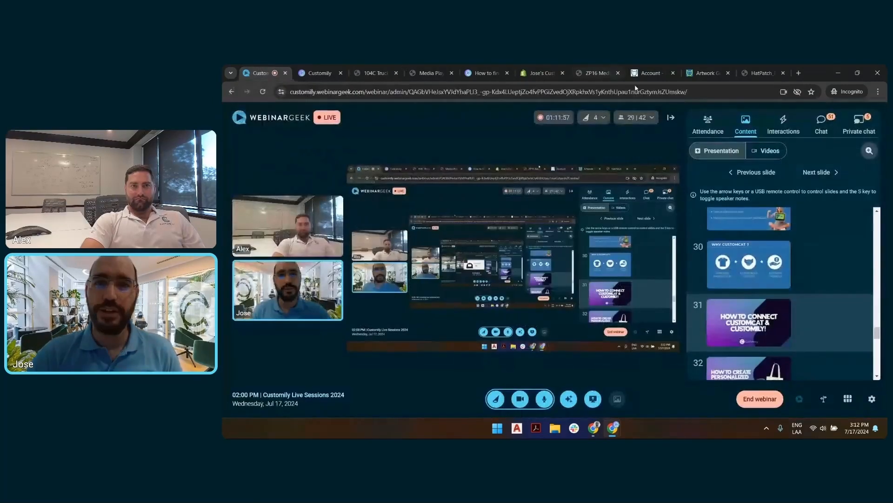